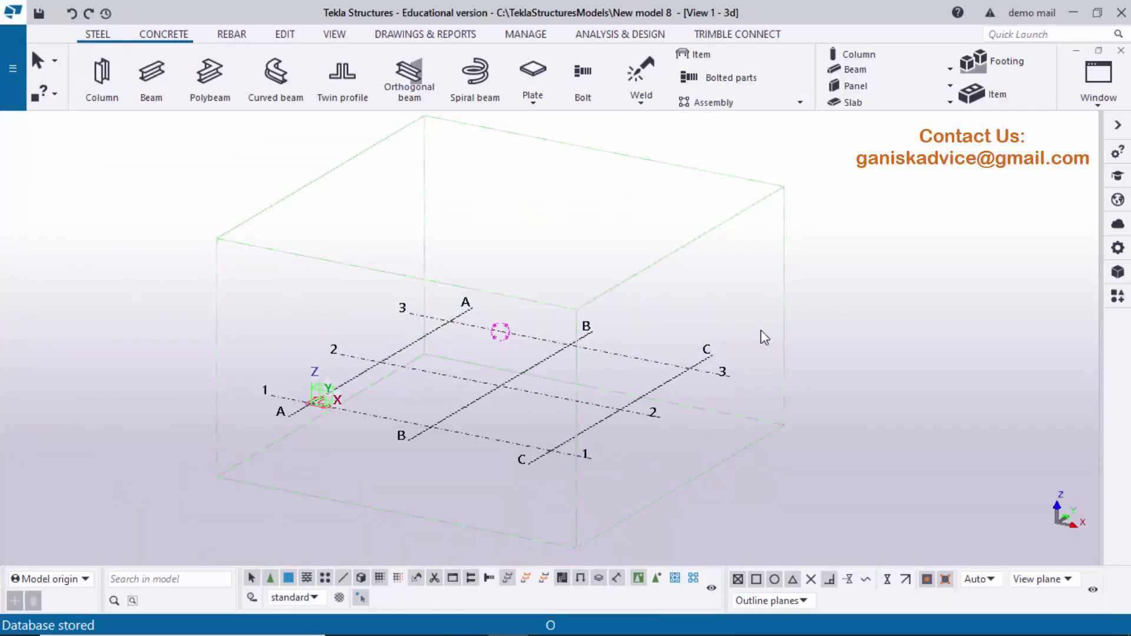
# - Place a steel column at grid intersection A/1, interrupt the command, and zoom in on it
pyautogui.click(100, 79)
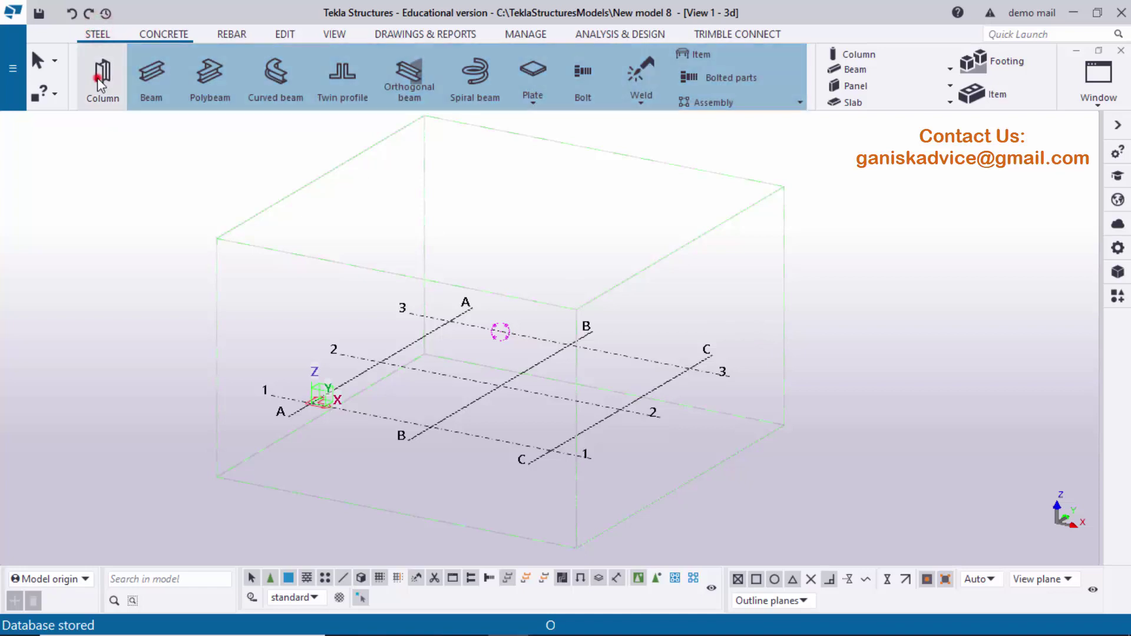
pyautogui.scroll(3, 312, 398)
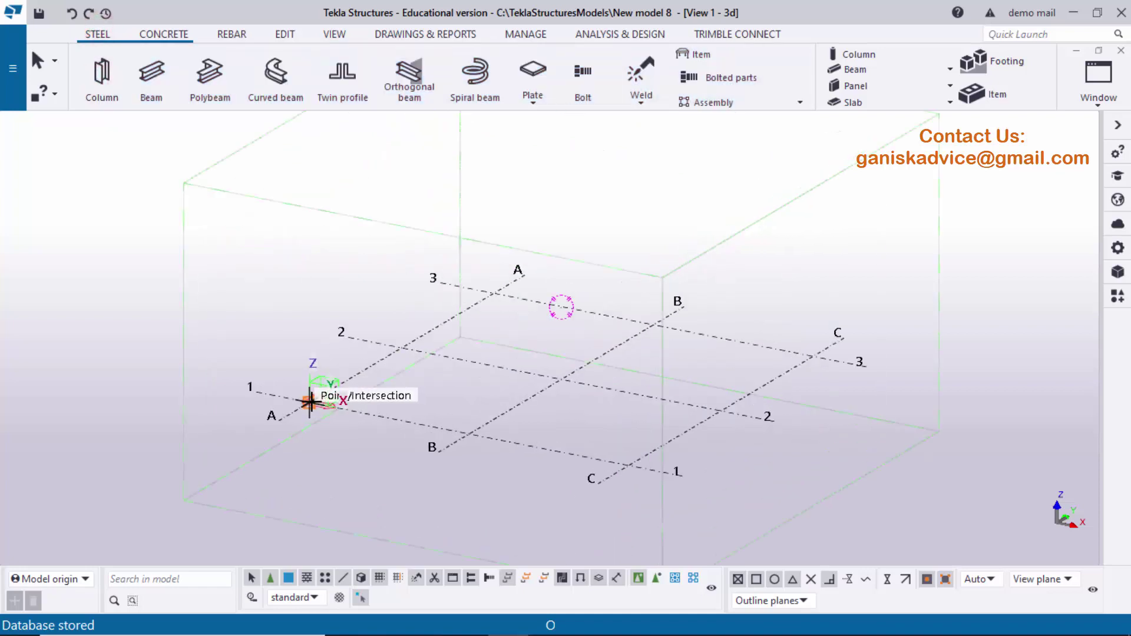
pyautogui.click(310, 402)
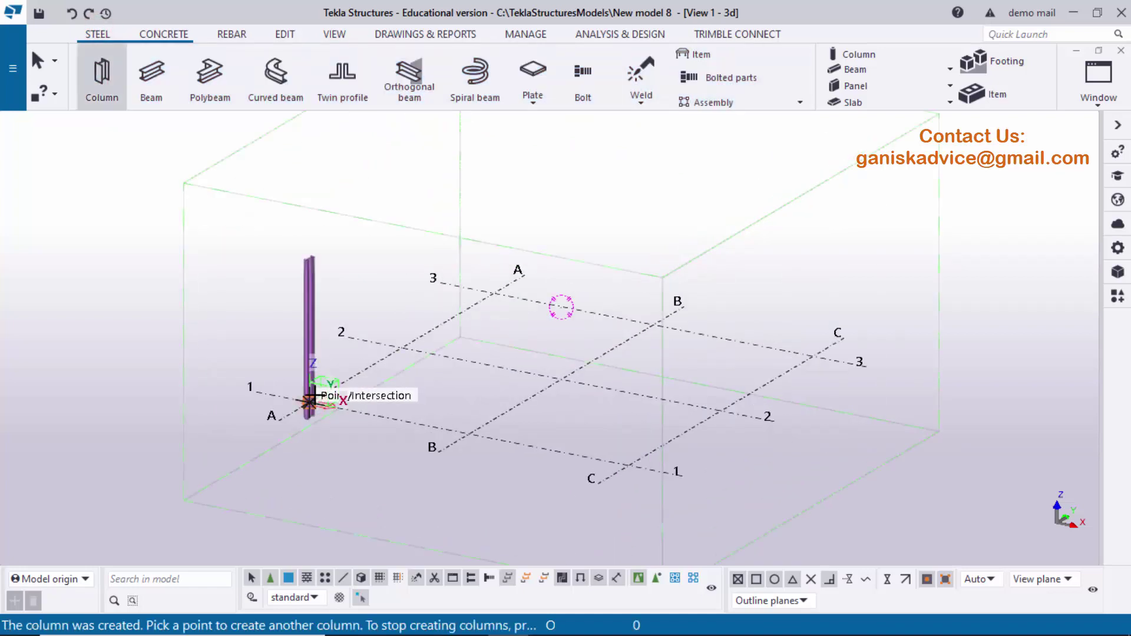
pyautogui.rightClick(386, 154)
pyautogui.click(403, 167)
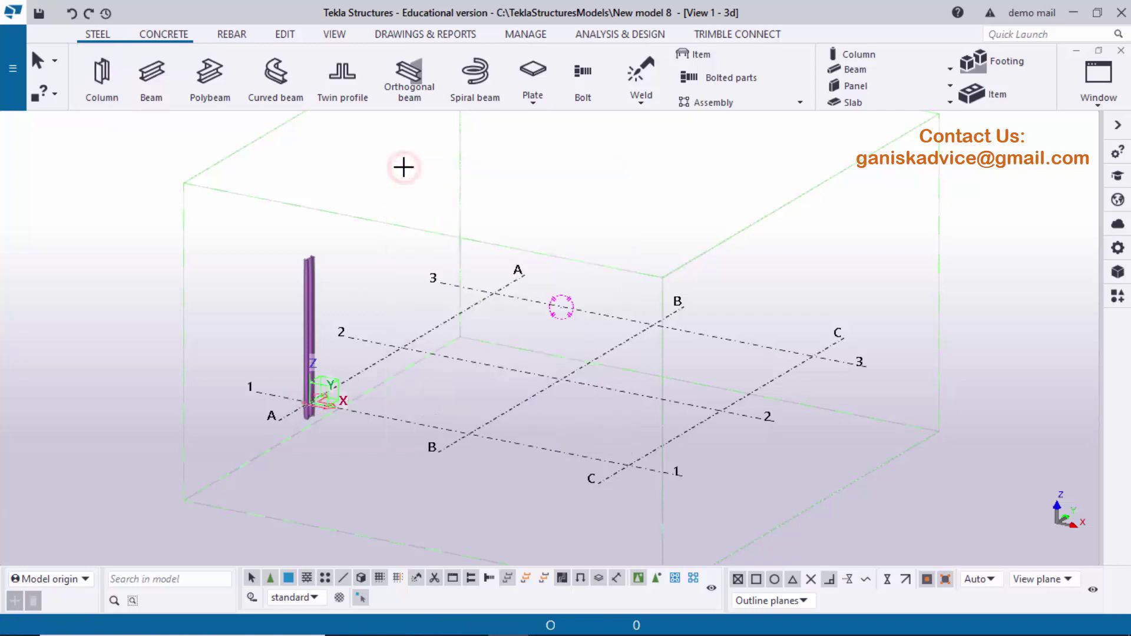
pyautogui.scroll(3, 339, 266)
pyautogui.scroll(4, 285, 227)
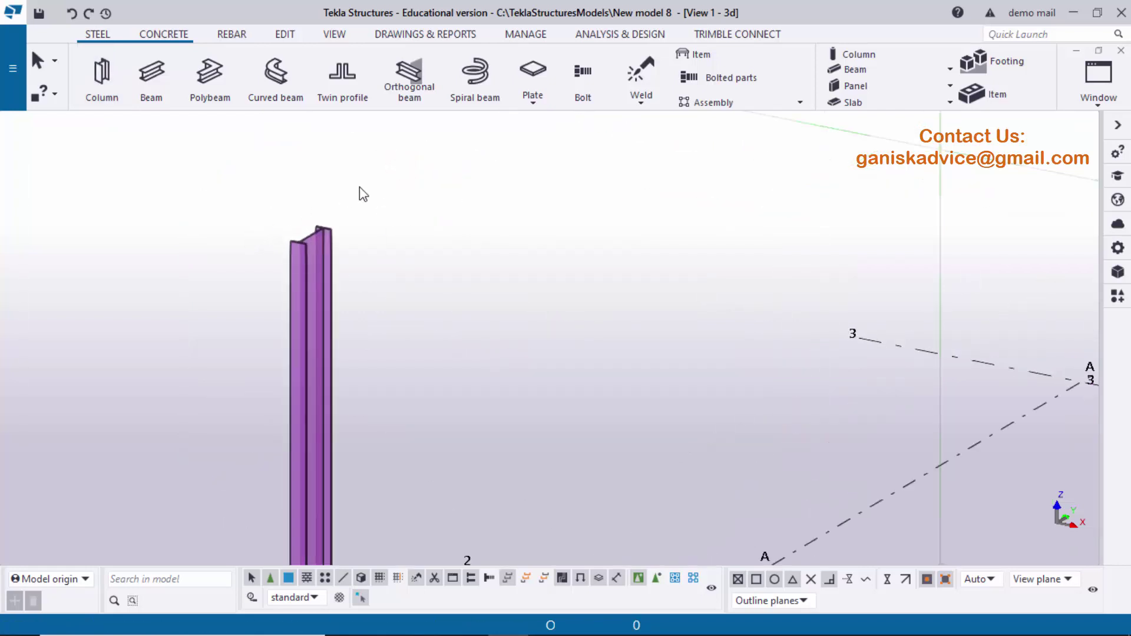
pyautogui.scroll(-4, 361, 279)
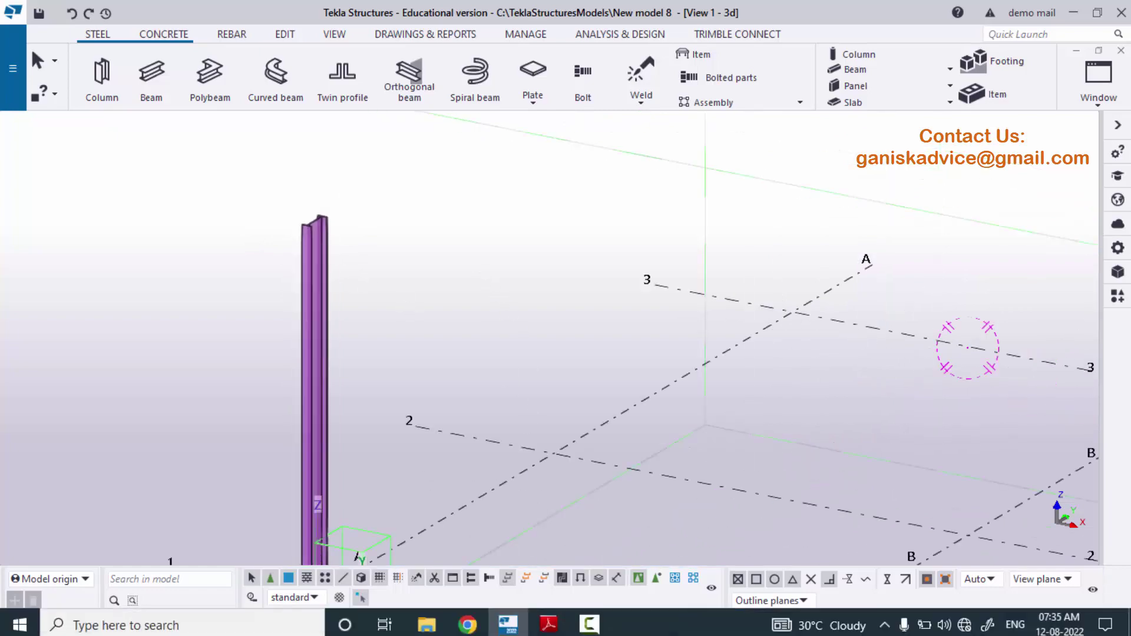
pyautogui.click(549, 620)
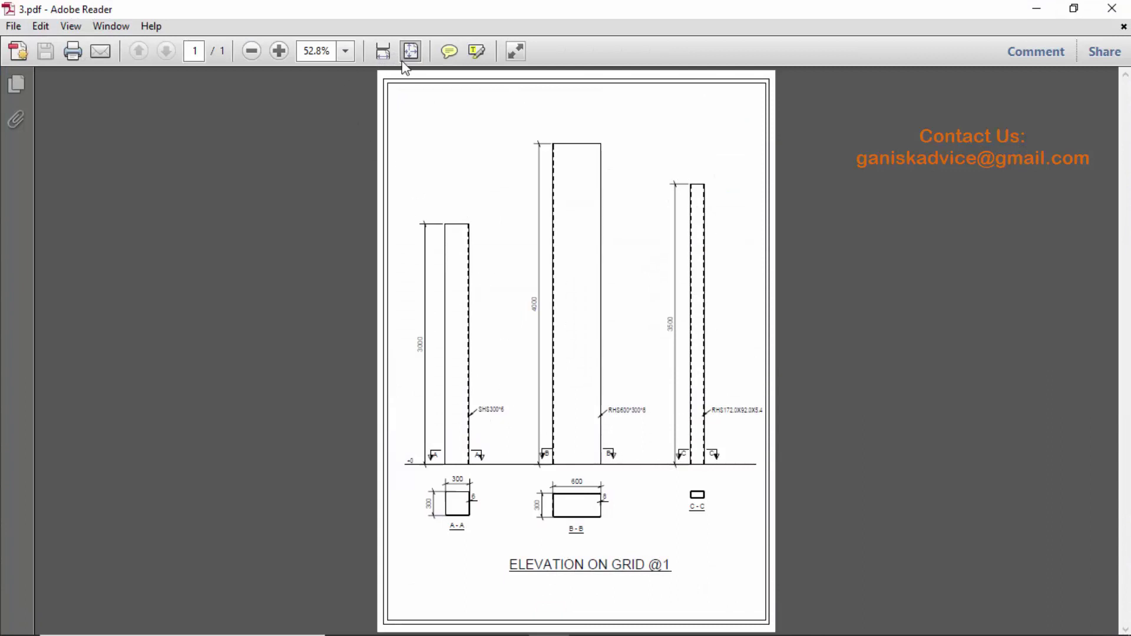
pyautogui.click(382, 52)
pyautogui.scroll(-10, 328, 320)
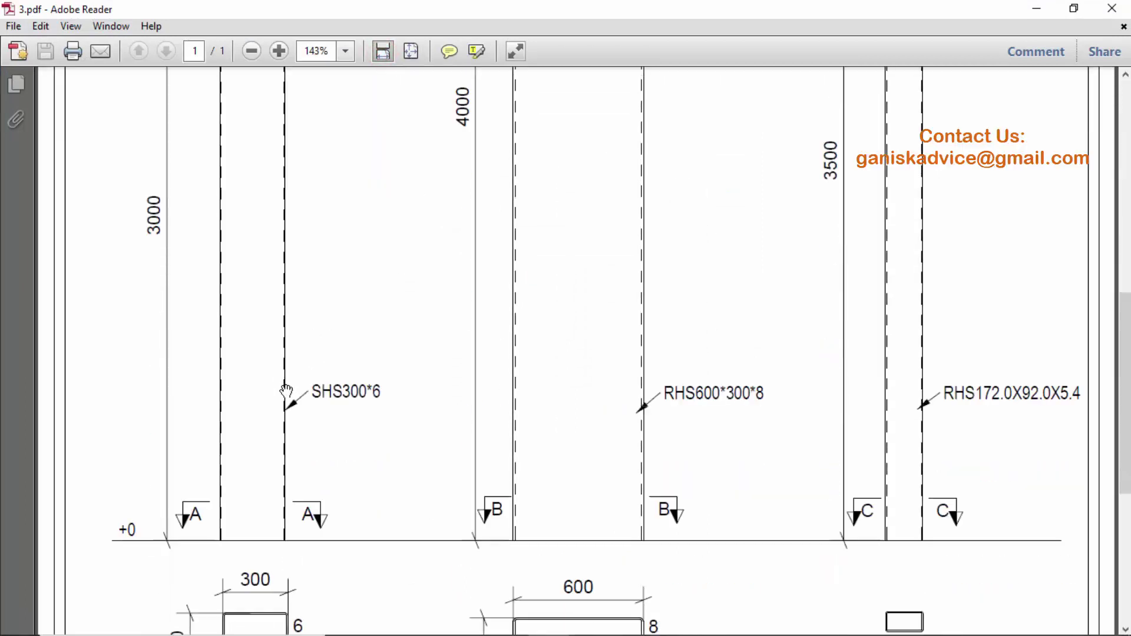
pyautogui.scroll(-3, 298, 351)
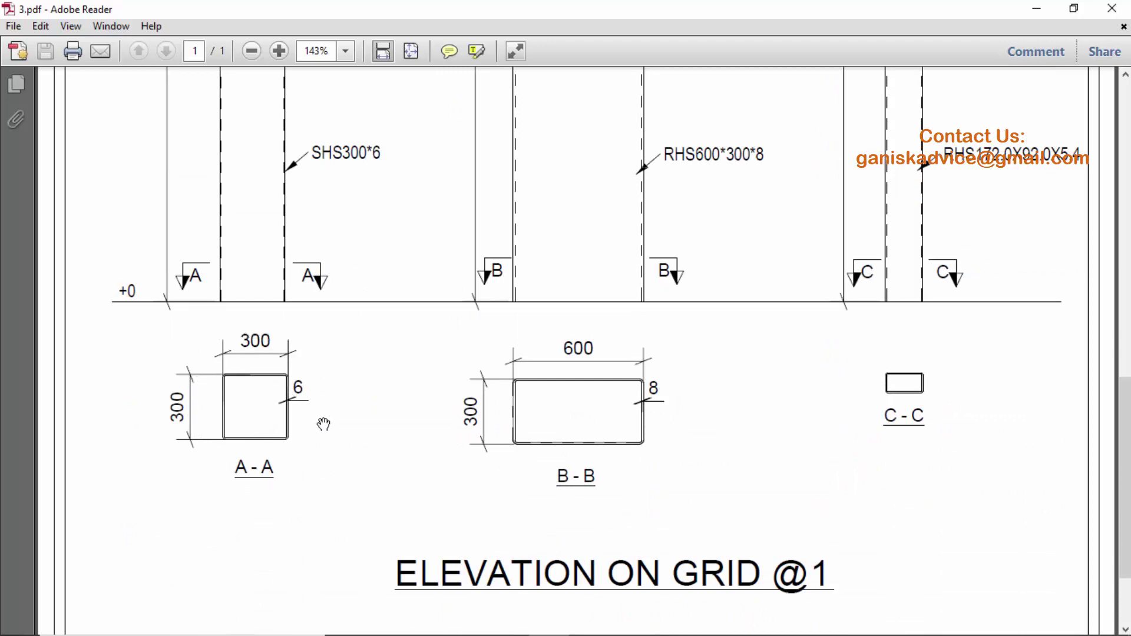
pyautogui.scroll(7, 310, 407)
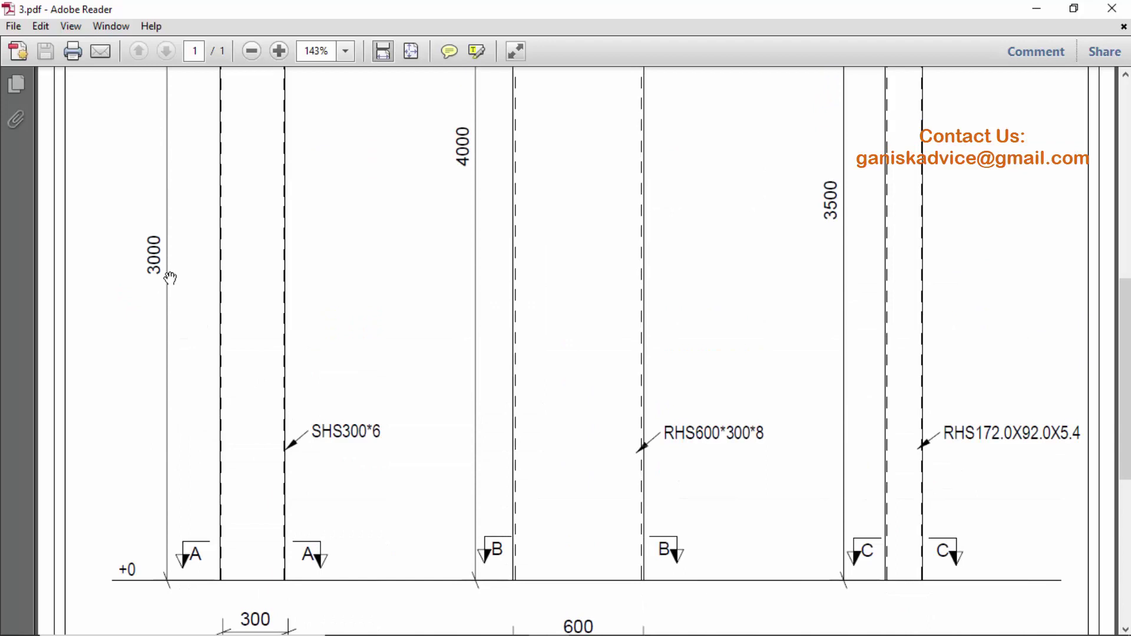
pyautogui.scroll(-2, 336, 370)
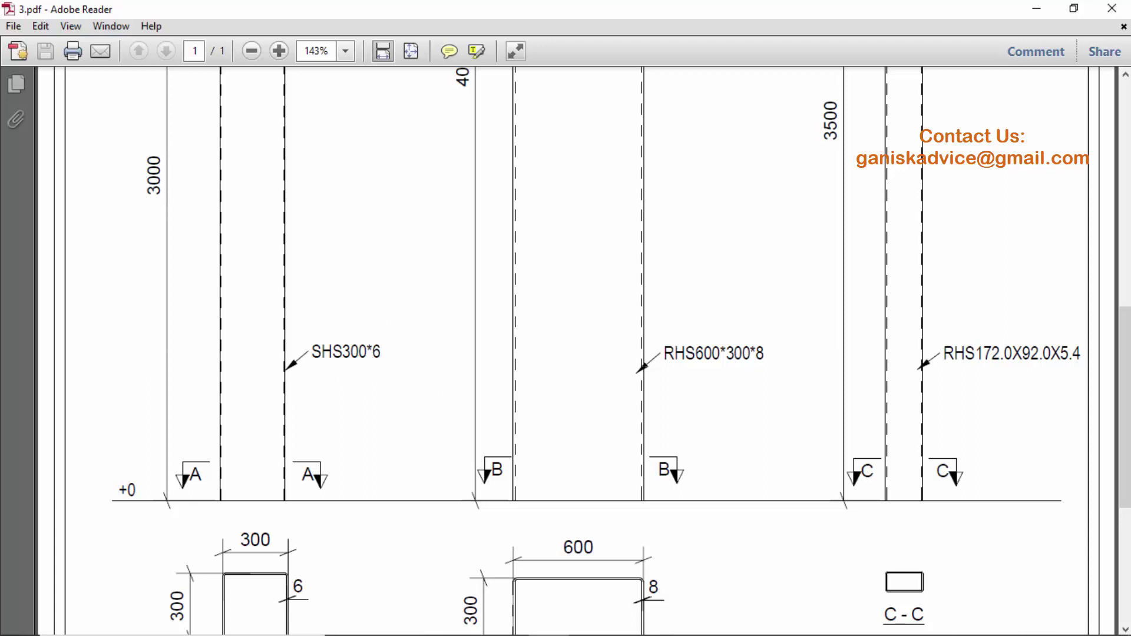
pyautogui.click(510, 622)
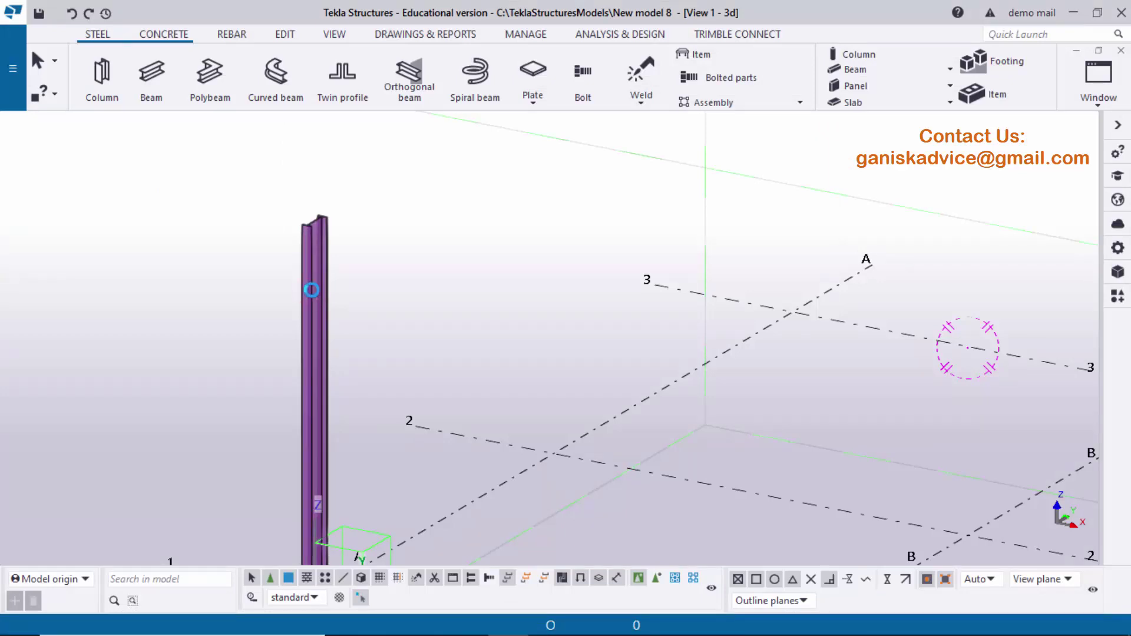
# - Open the A/1 column's properties and its profile catalog, which shows ISMB400
pyautogui.doubleClick(312, 290)
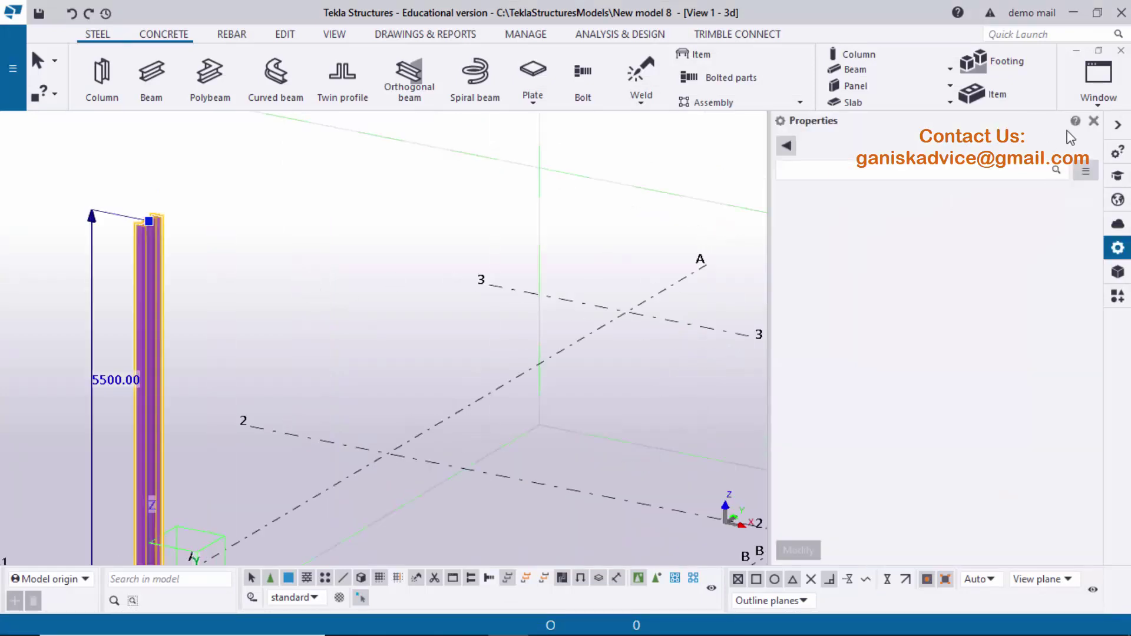
pyautogui.click(362, 598)
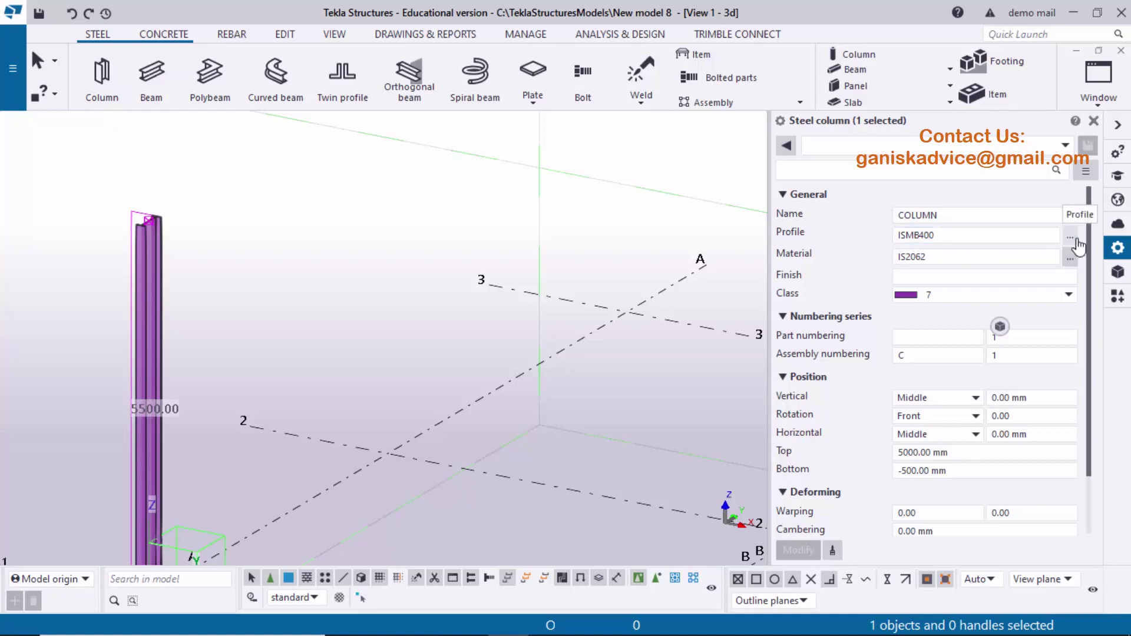
pyautogui.click(1071, 240)
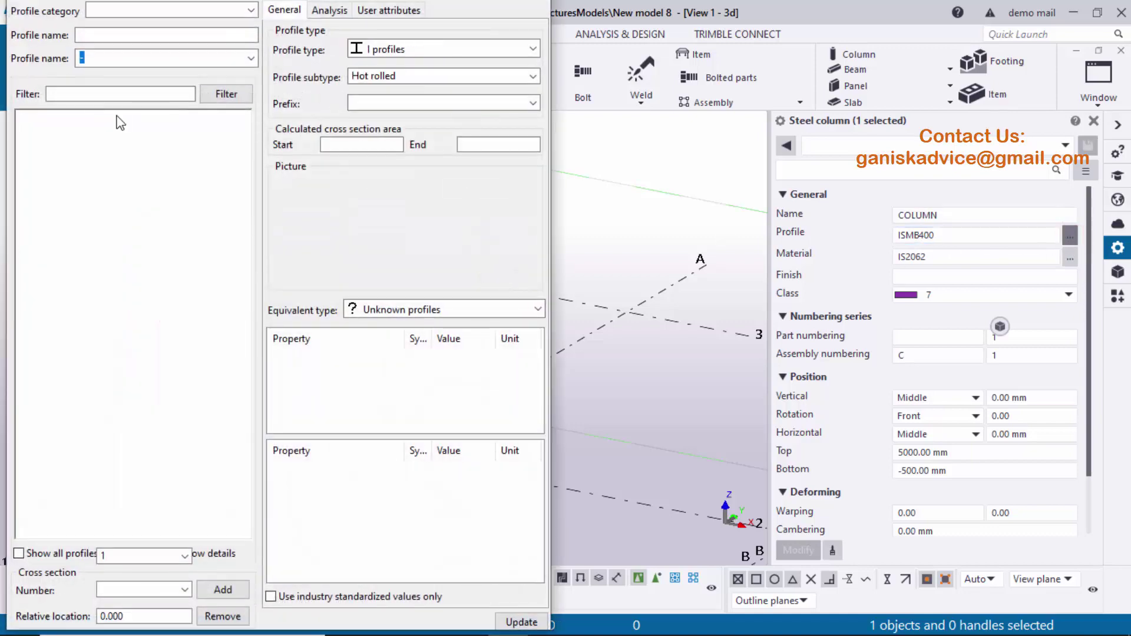
# - Pick the parametric SHS profile under Rectangular hollow sections > HSS - IS4923:1997
pyautogui.click(25, 86)
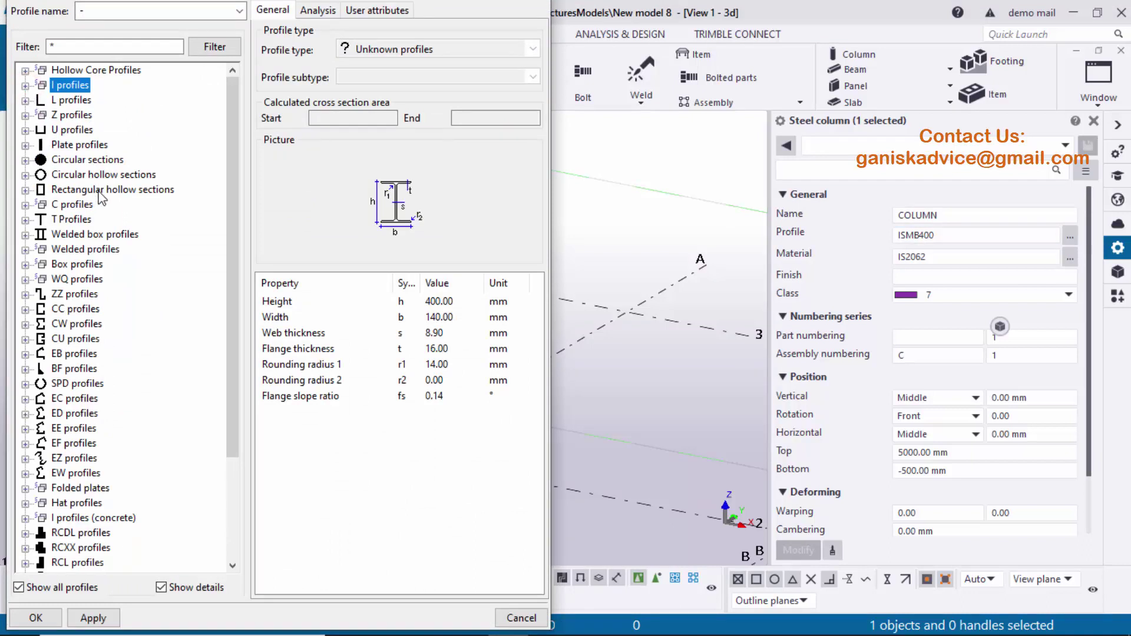
pyautogui.click(26, 190)
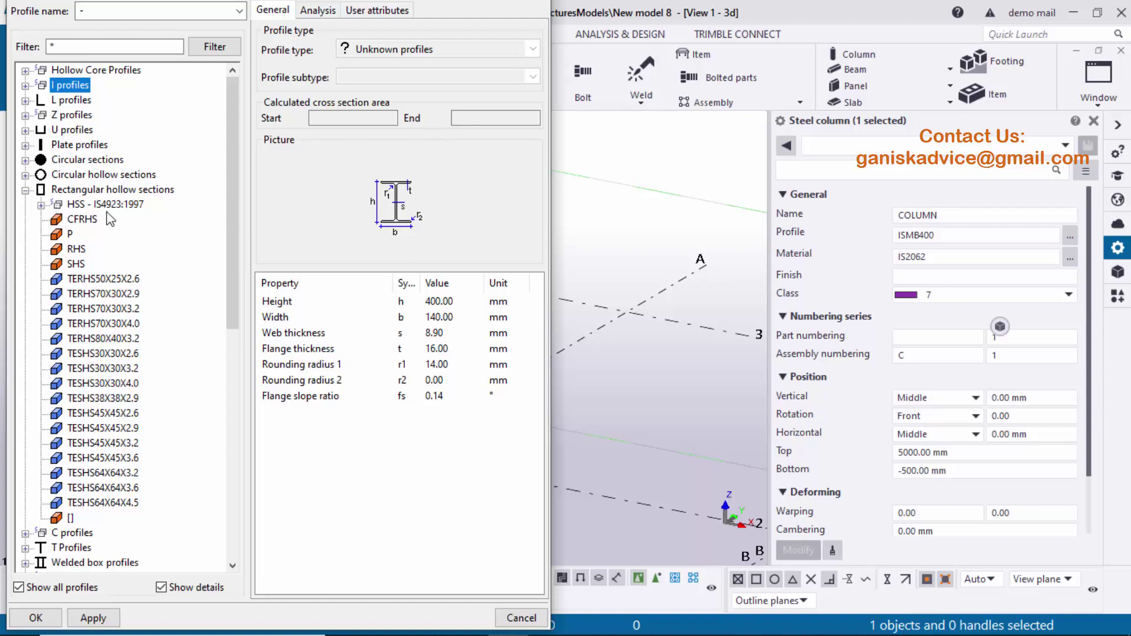
pyautogui.click(41, 205)
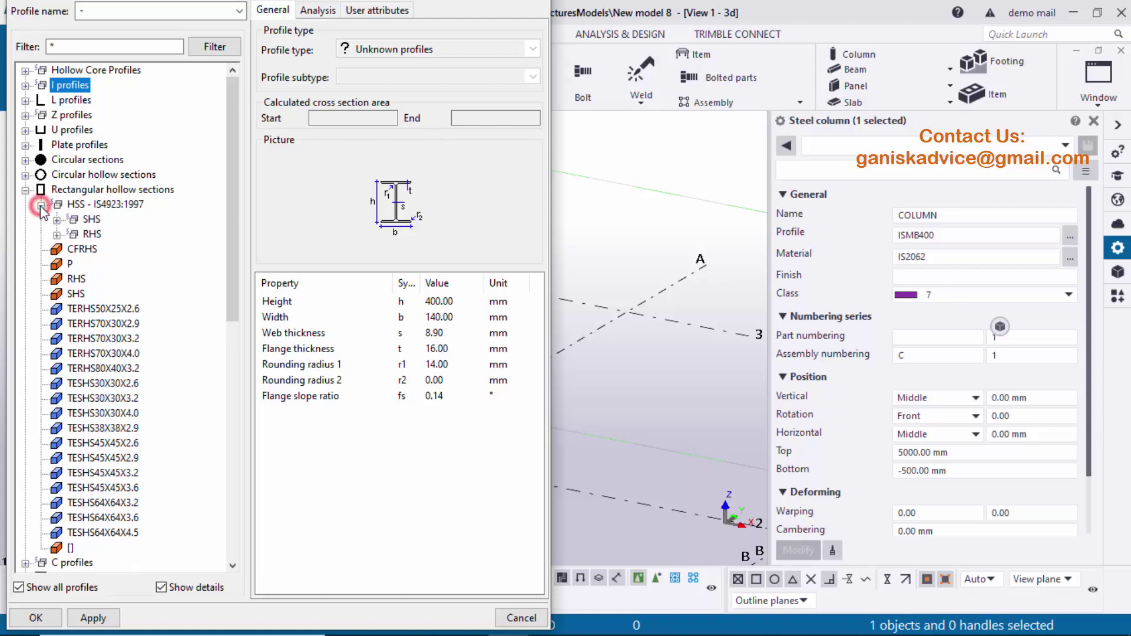
pyautogui.click(57, 220)
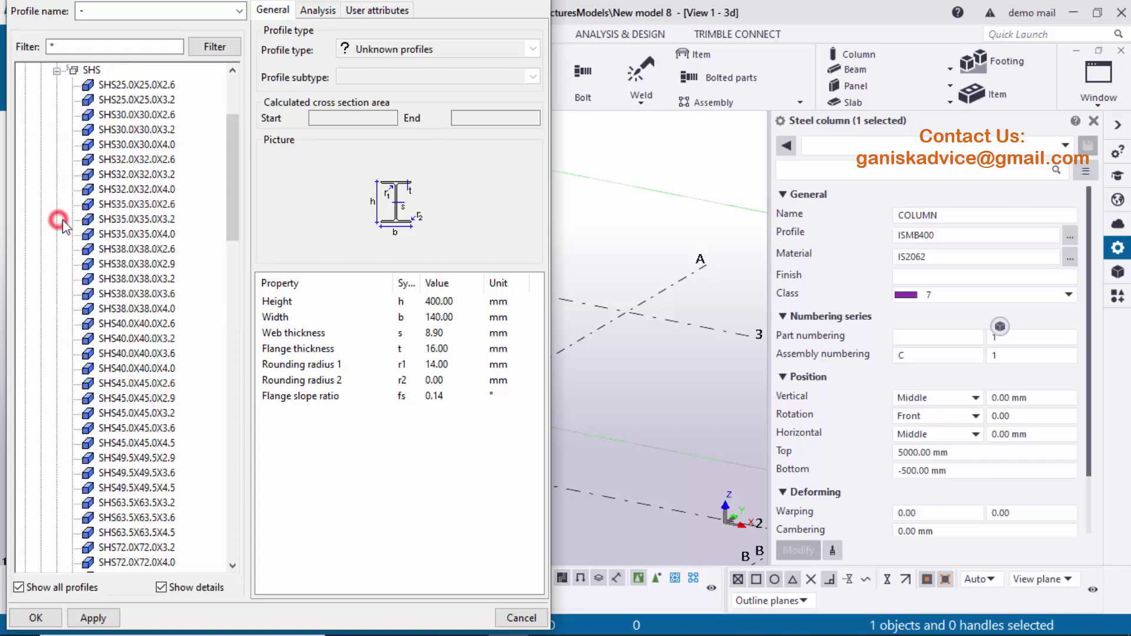
pyautogui.scroll(-15, 123, 259)
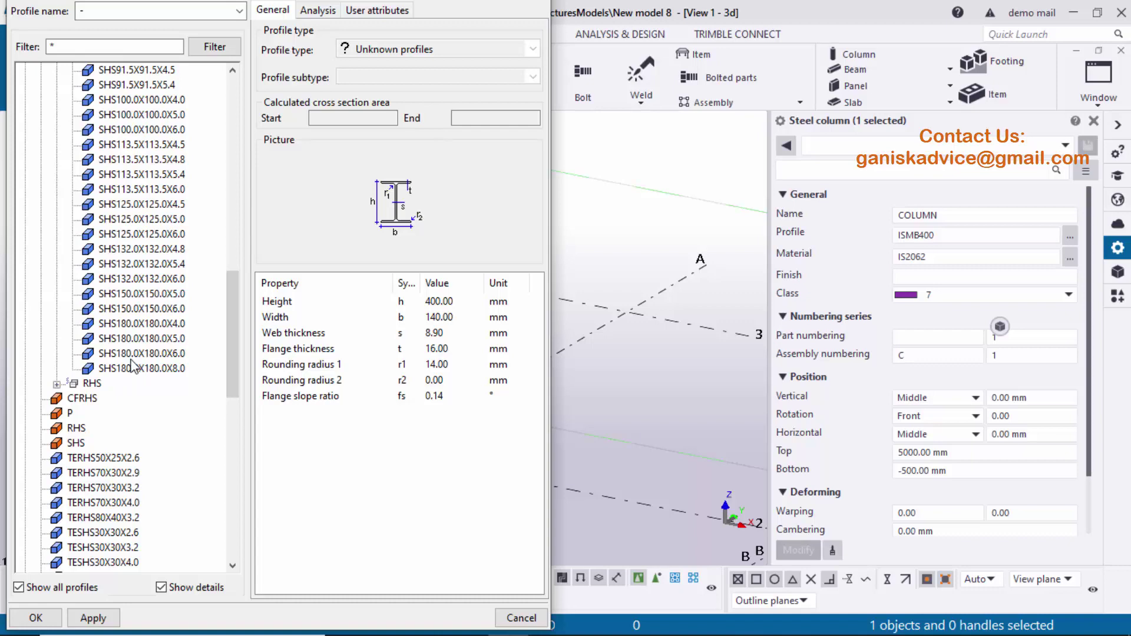
pyautogui.click(74, 445)
# - Set SHS height 300 and plate thickness 6, then apply SHS300*6 and close the catalog
pyautogui.click(465, 301)
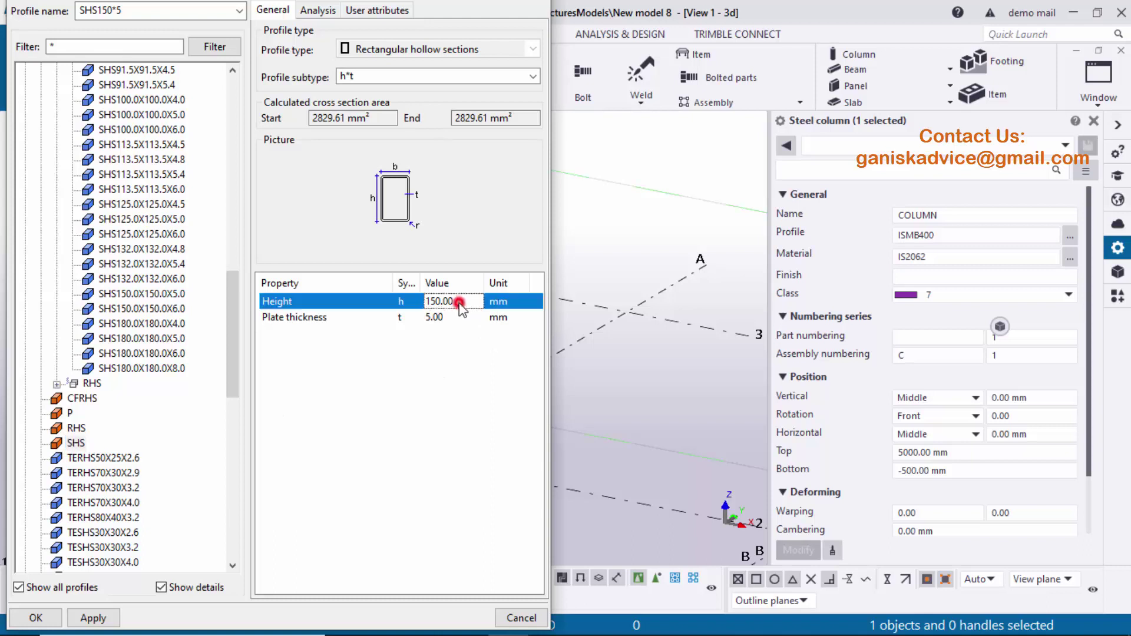
pyautogui.click(463, 302)
pyautogui.write('300')
pyautogui.click(451, 317)
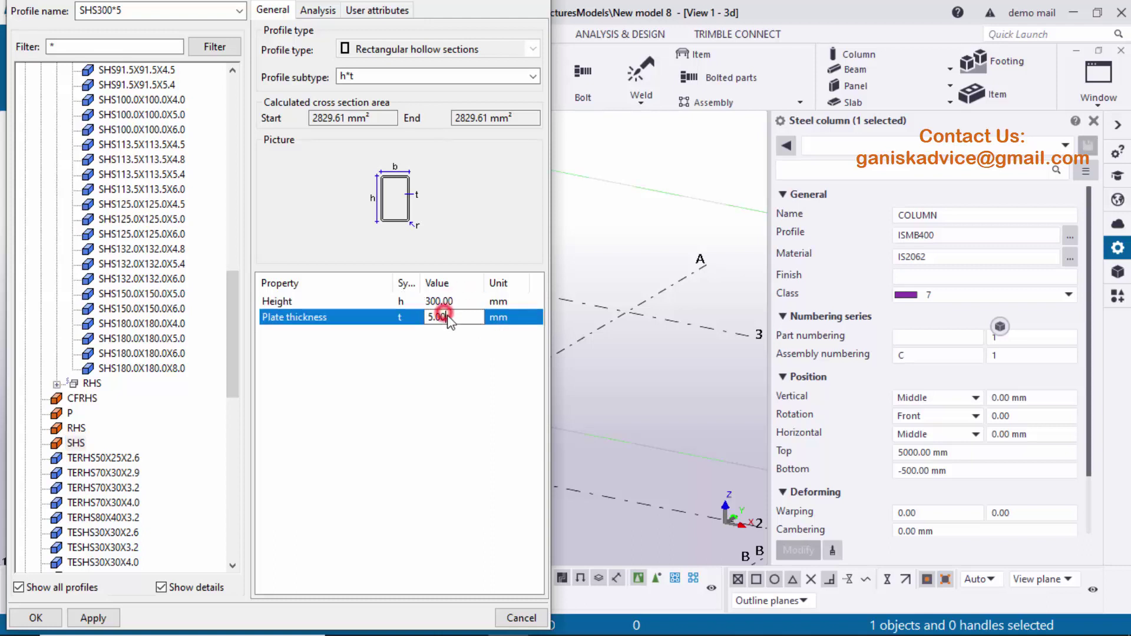
pyautogui.click(448, 317)
pyautogui.write('6')
pyautogui.click(92, 618)
pyautogui.click(35, 619)
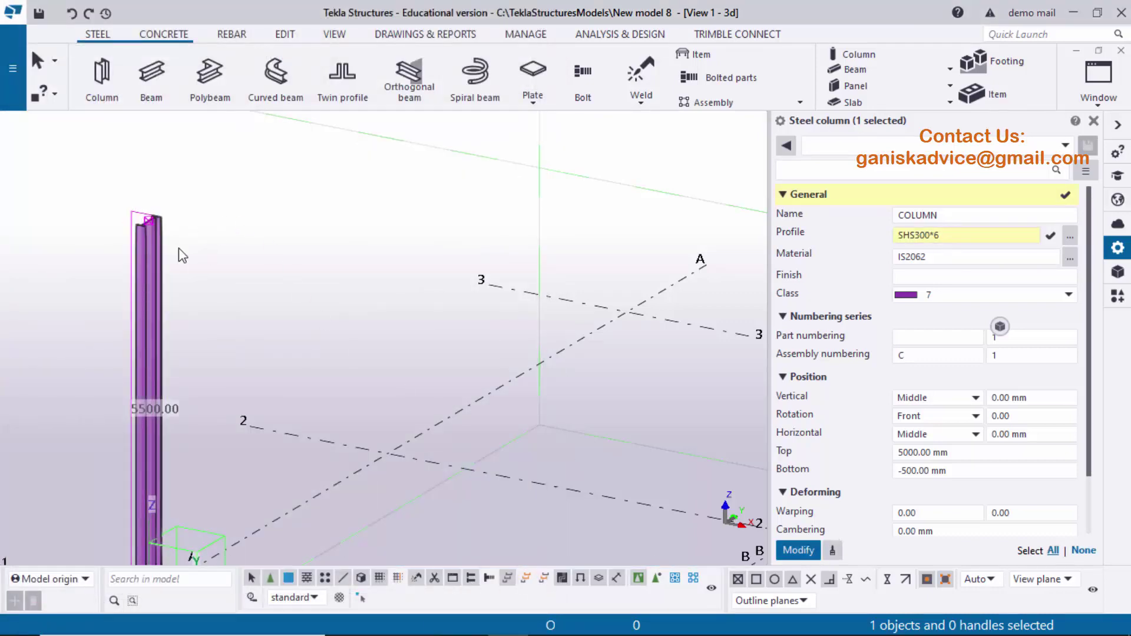
# - Apply the SHS300*6 profile to the A/1 column and compare it with the PDF elevation
pyautogui.click(799, 550)
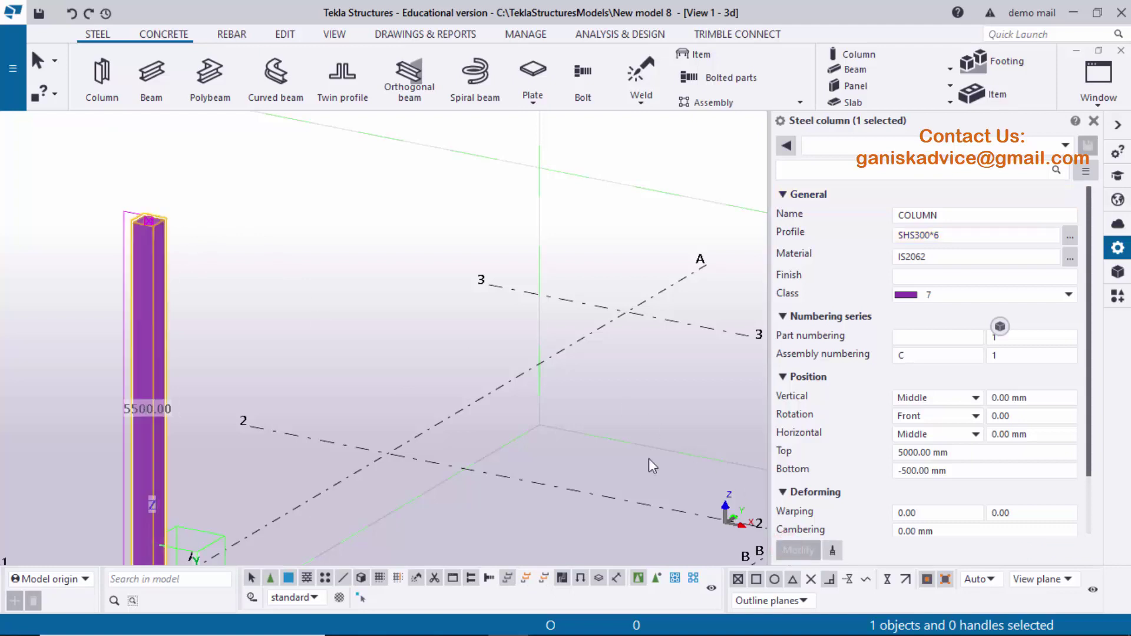
pyautogui.scroll(3, 177, 222)
pyautogui.moveTo(159, 222); pyautogui.dragTo(281, 293, button='middle')
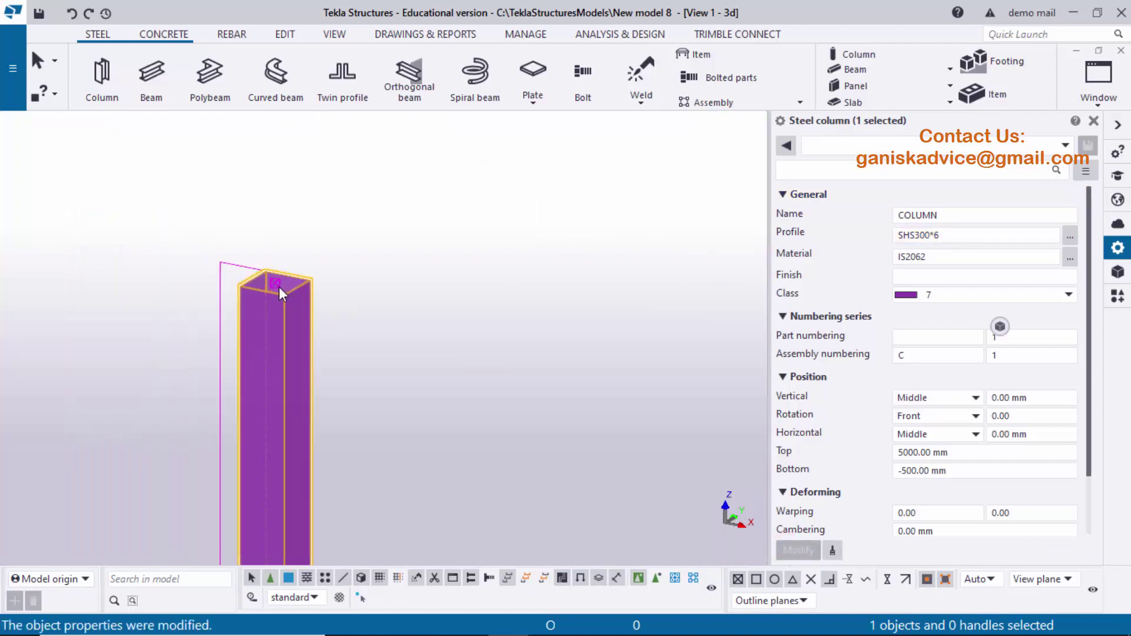
pyautogui.scroll(5, 281, 294)
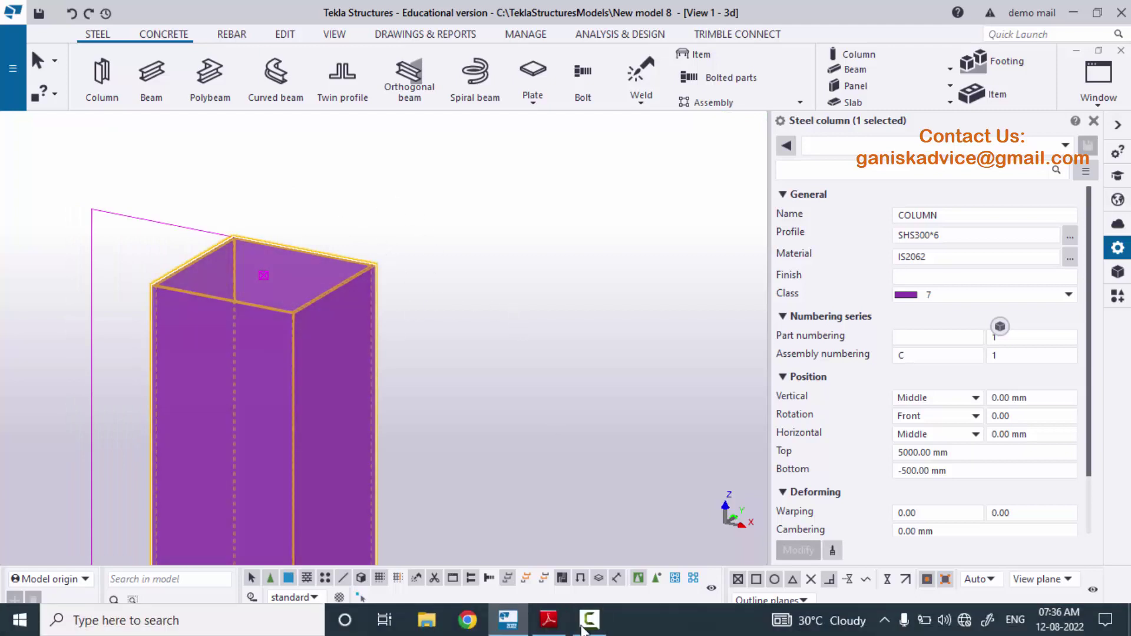
pyautogui.click(548, 619)
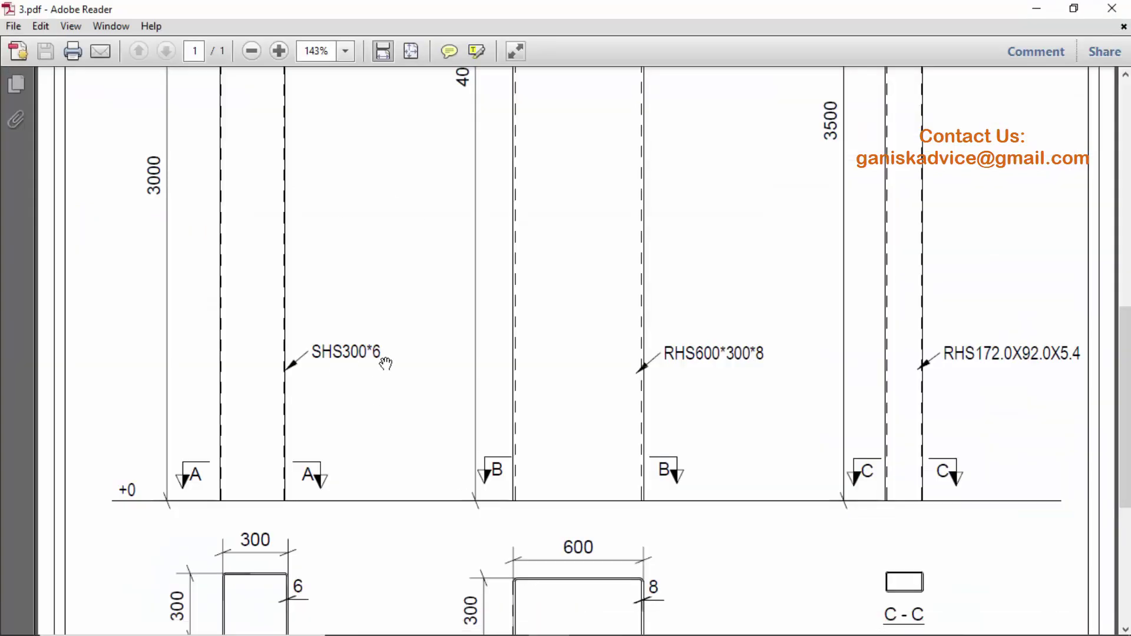
pyautogui.click(588, 619)
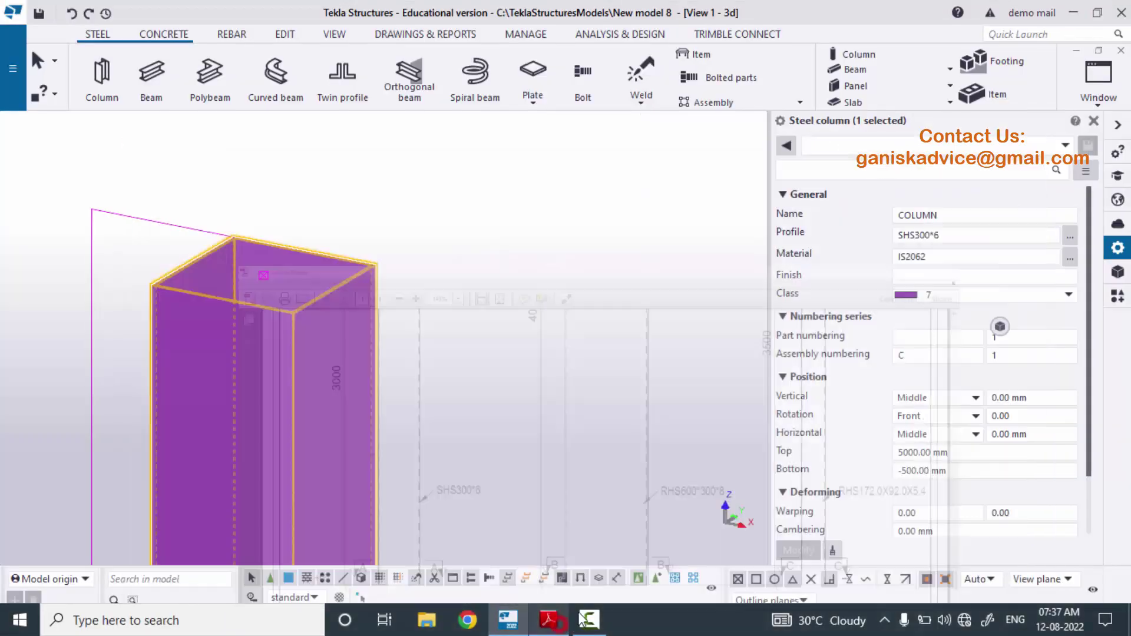
# - Set the column's bottom level to 0 and top level to 3000, then modify it
pyautogui.click(930, 235)
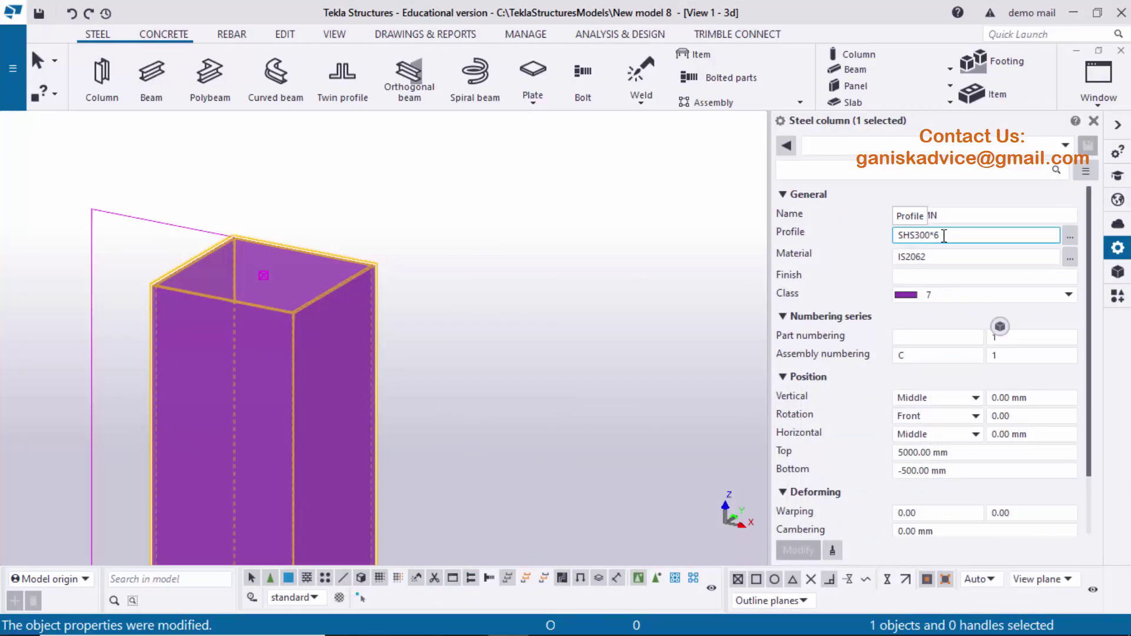
pyautogui.scroll(-5, 436, 412)
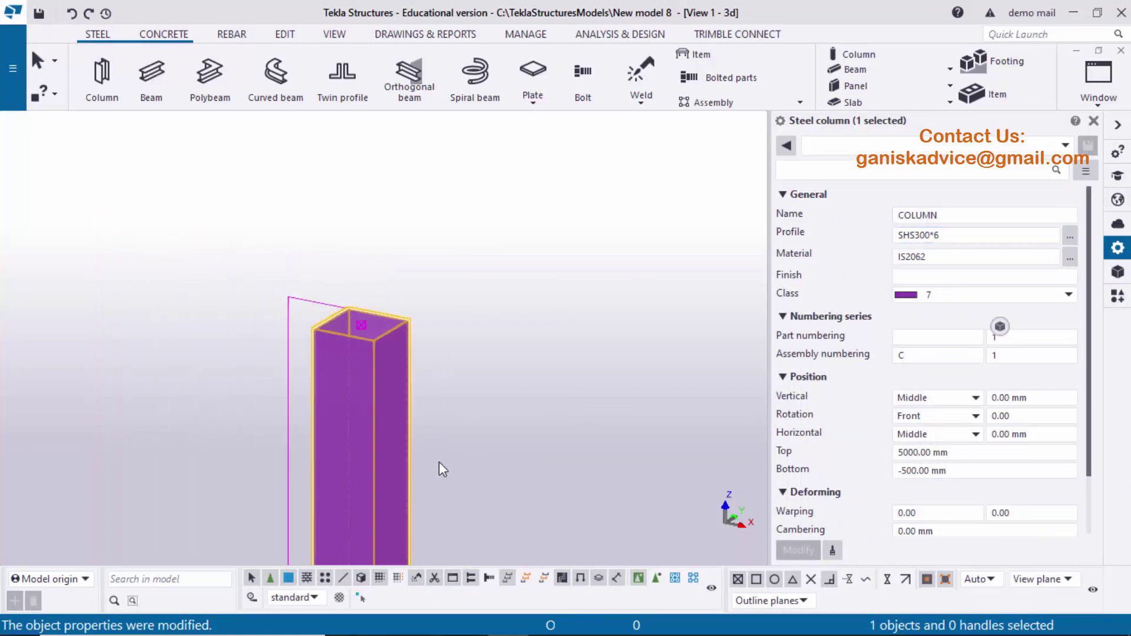
pyautogui.scroll(-5, 419, 272)
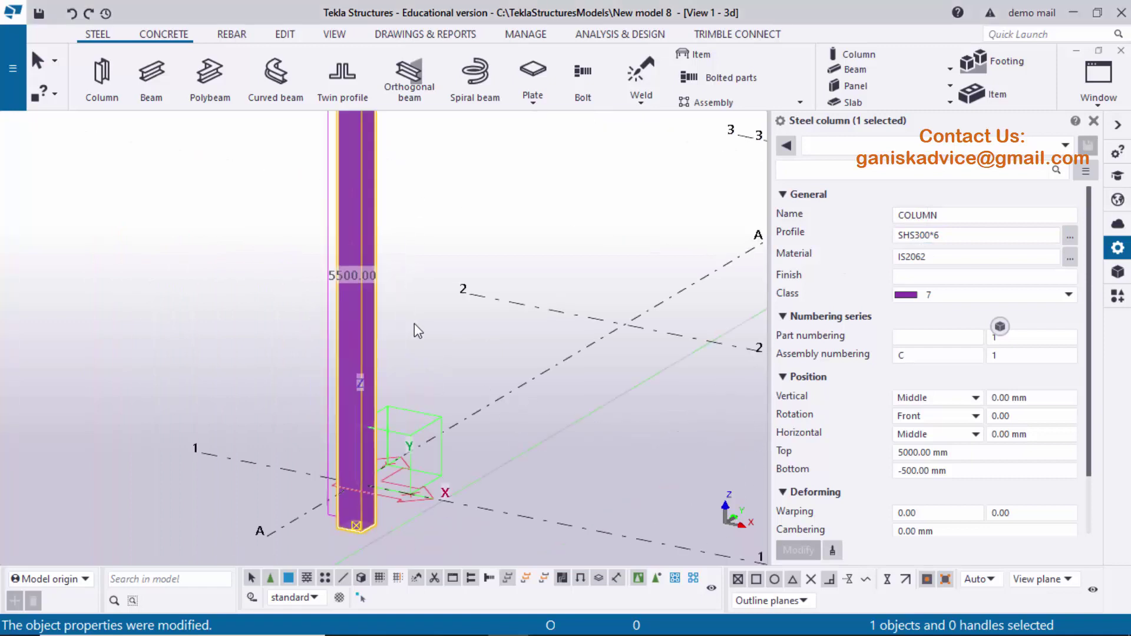
pyautogui.click(962, 470)
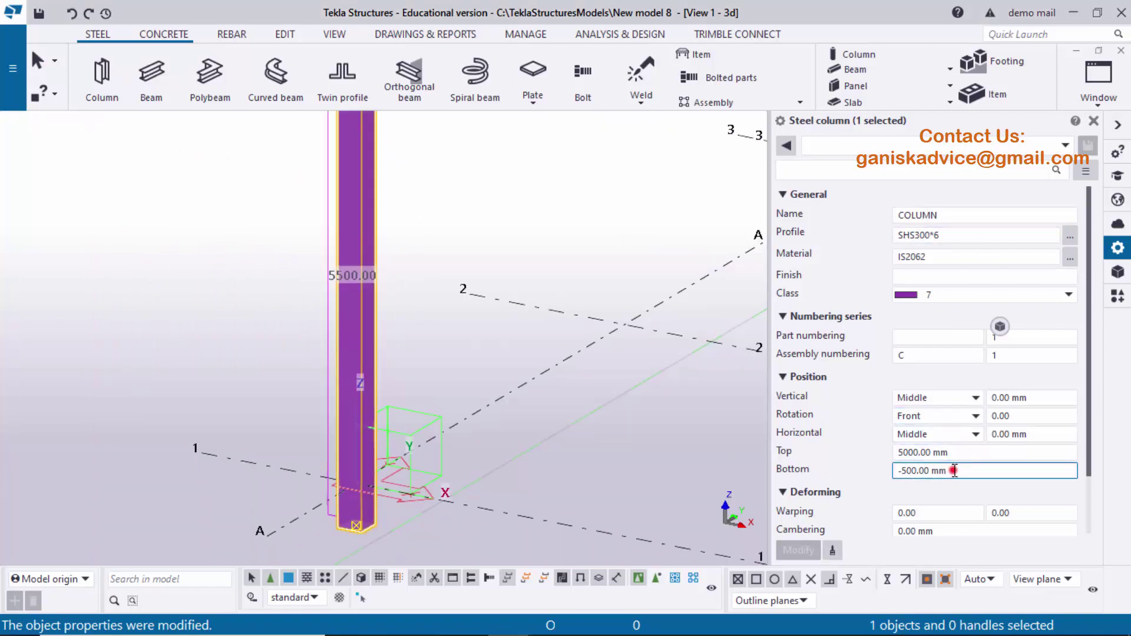
pyautogui.write('0')
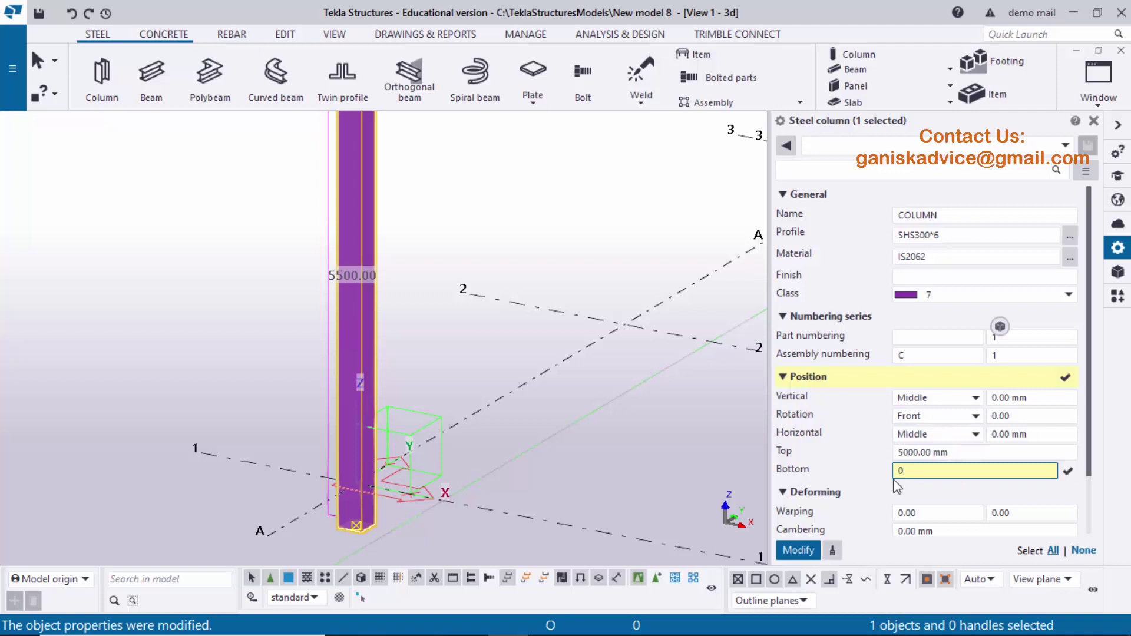
pyautogui.click(947, 452)
pyautogui.write('3000')
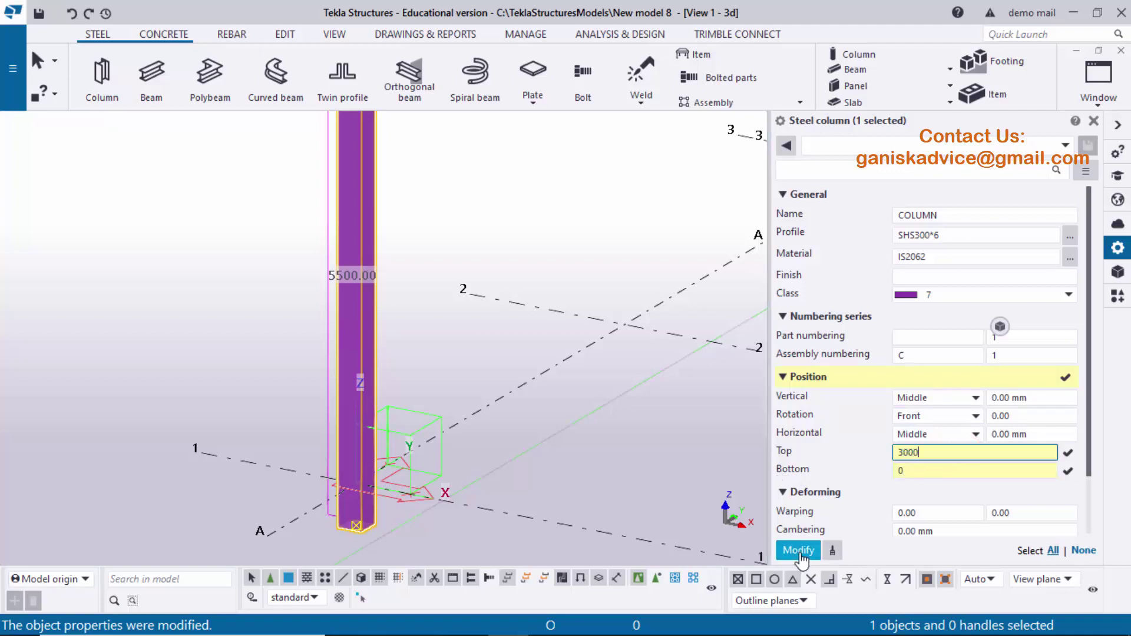
pyautogui.click(798, 550)
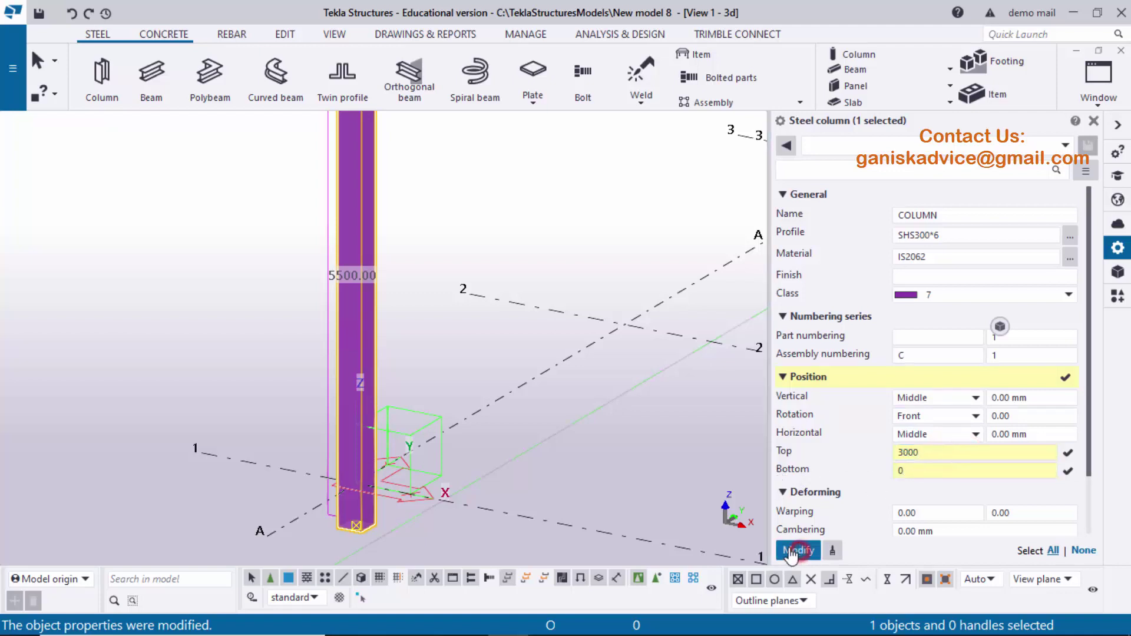
pyautogui.scroll(-2, 513, 371)
pyautogui.scroll(4, 389, 408)
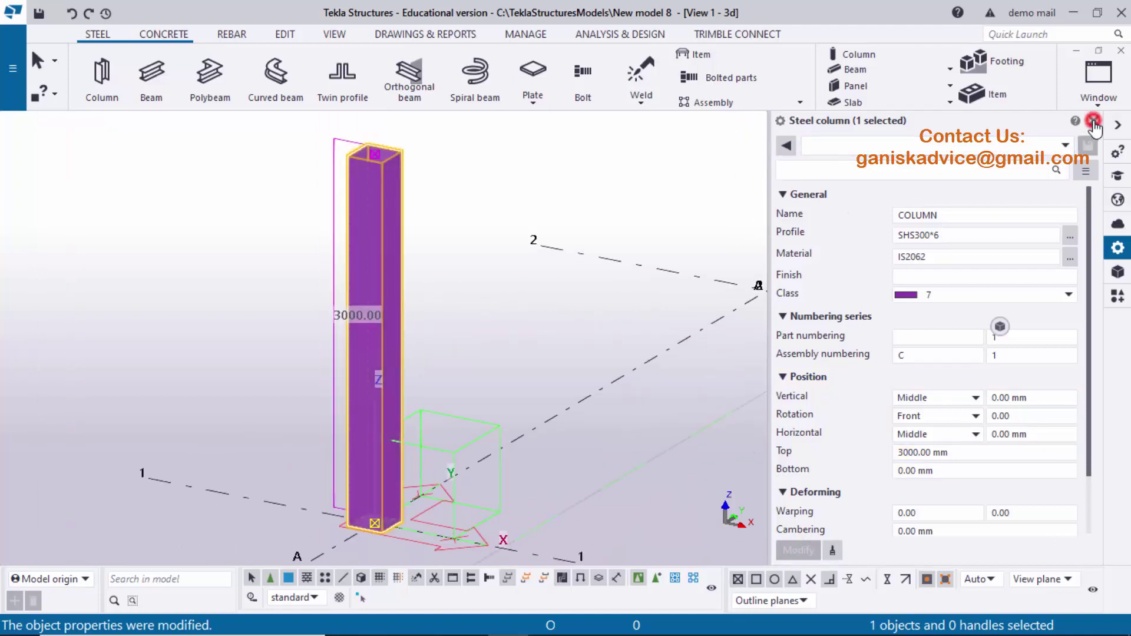
# - Close the column properties, clear the selection, and review the PDF elevation drawing
pyautogui.click(1093, 121)
pyautogui.click(671, 344)
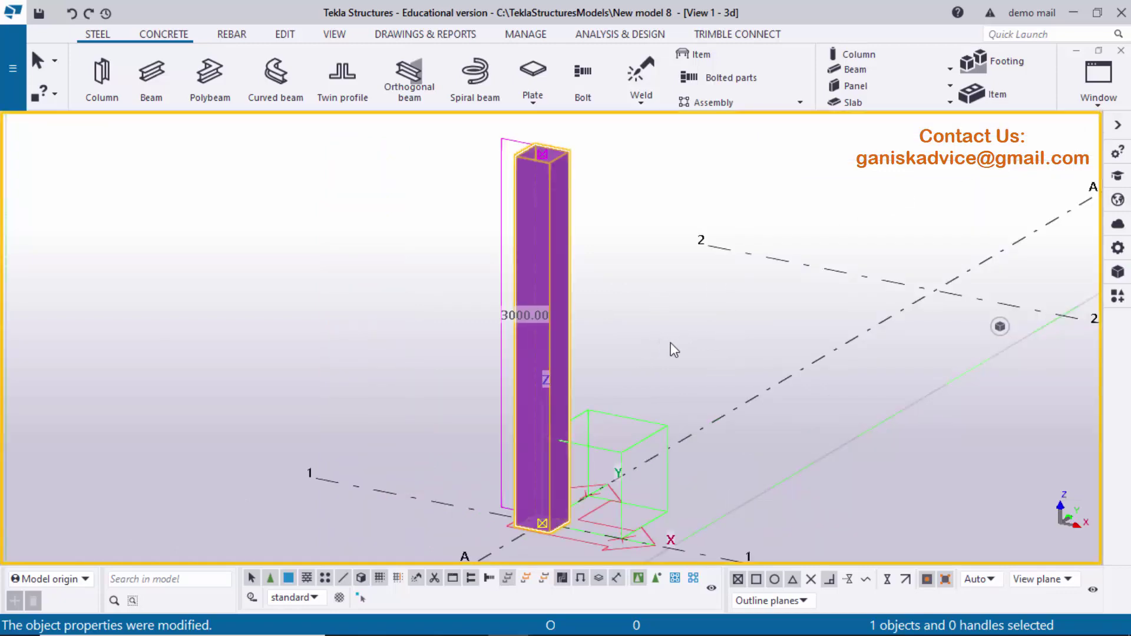
pyautogui.click(549, 625)
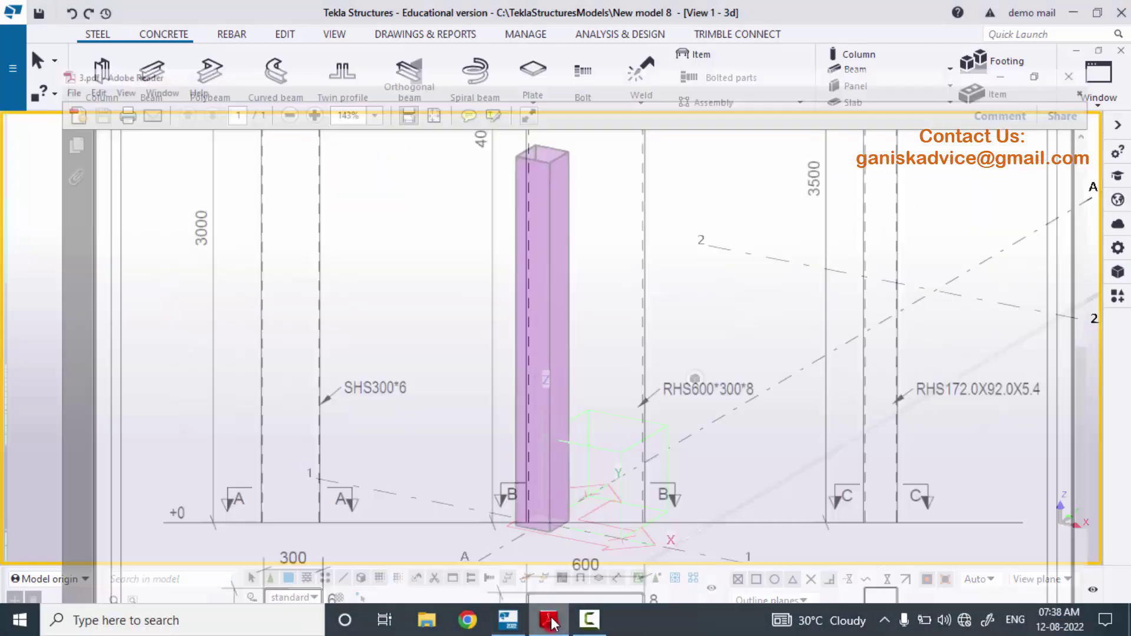
pyautogui.scroll(5, 613, 447)
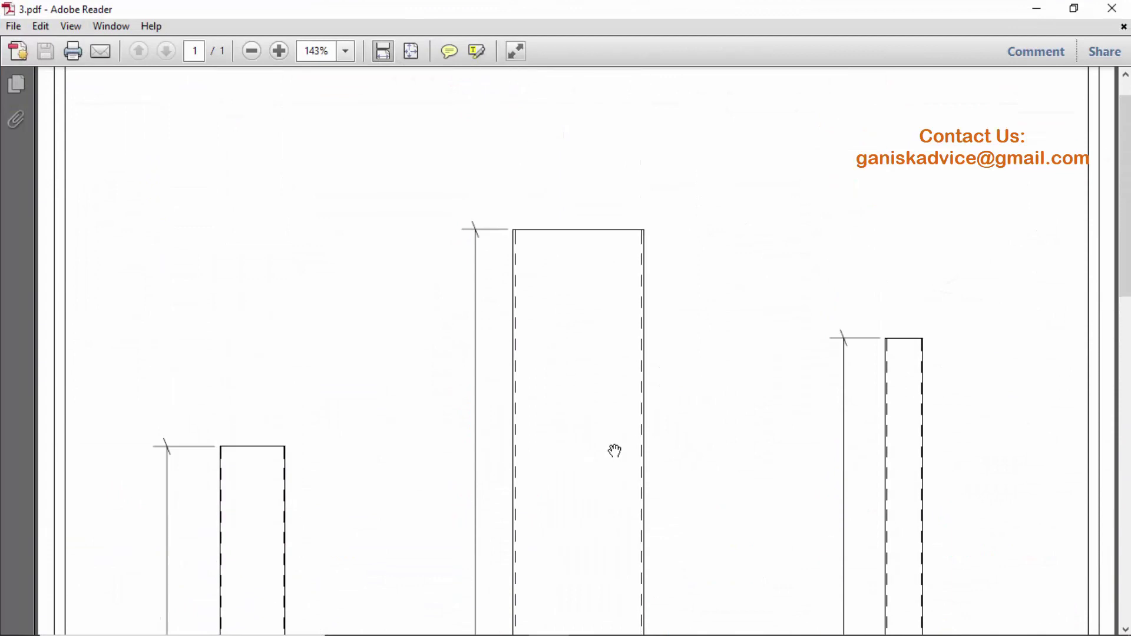
pyautogui.scroll(-8, 612, 453)
pyautogui.scroll(-4, 613, 456)
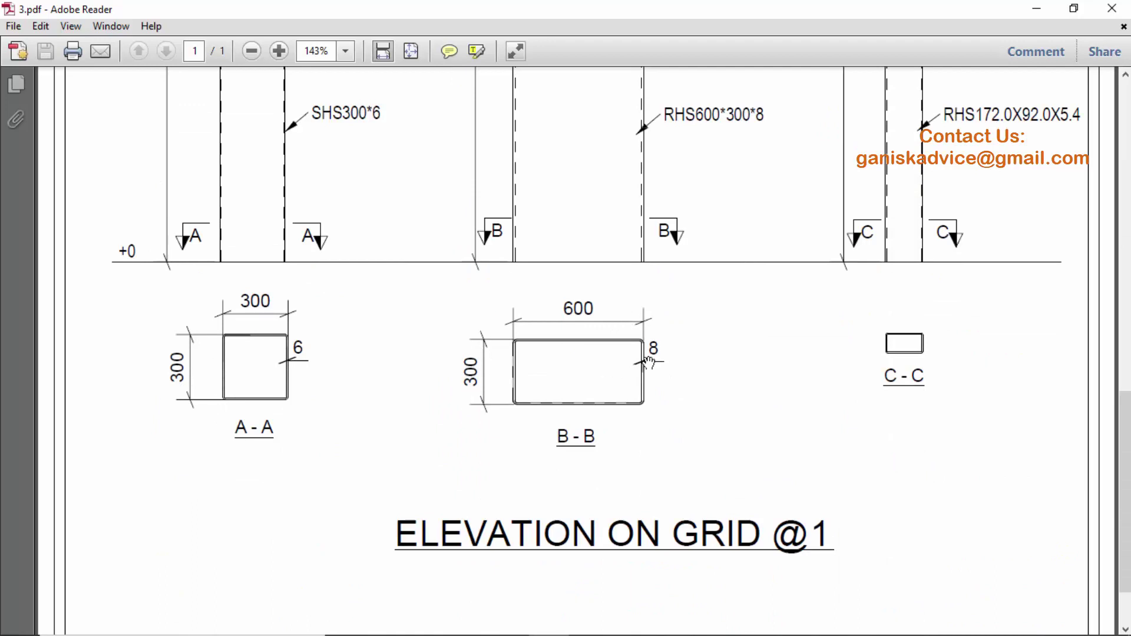
pyautogui.scroll(7, 652, 374)
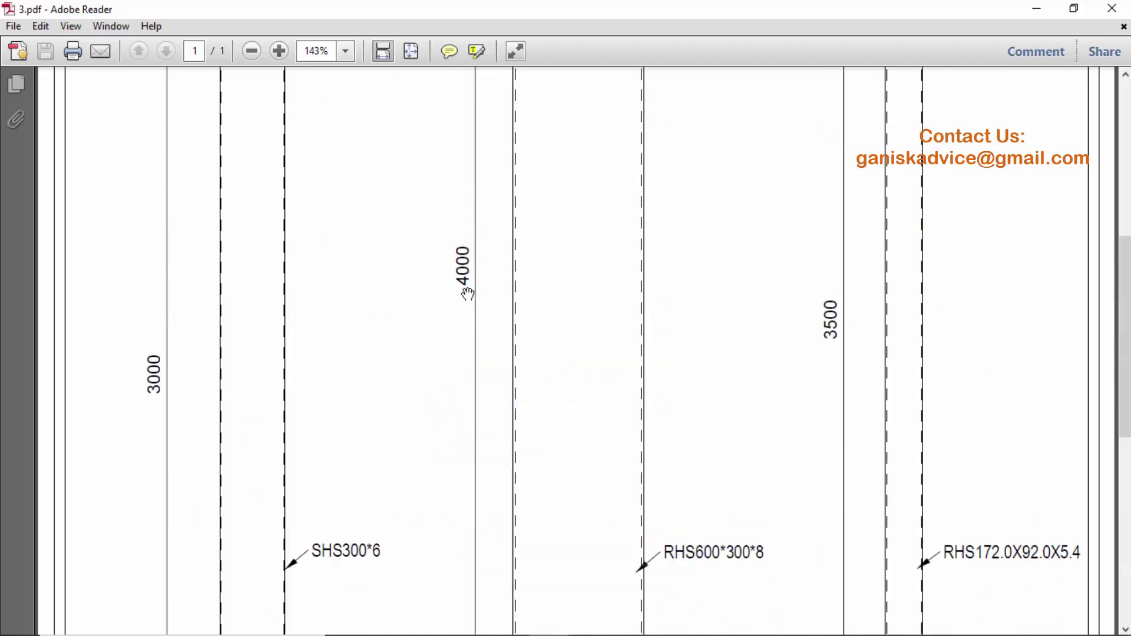
pyautogui.scroll(-4, 693, 323)
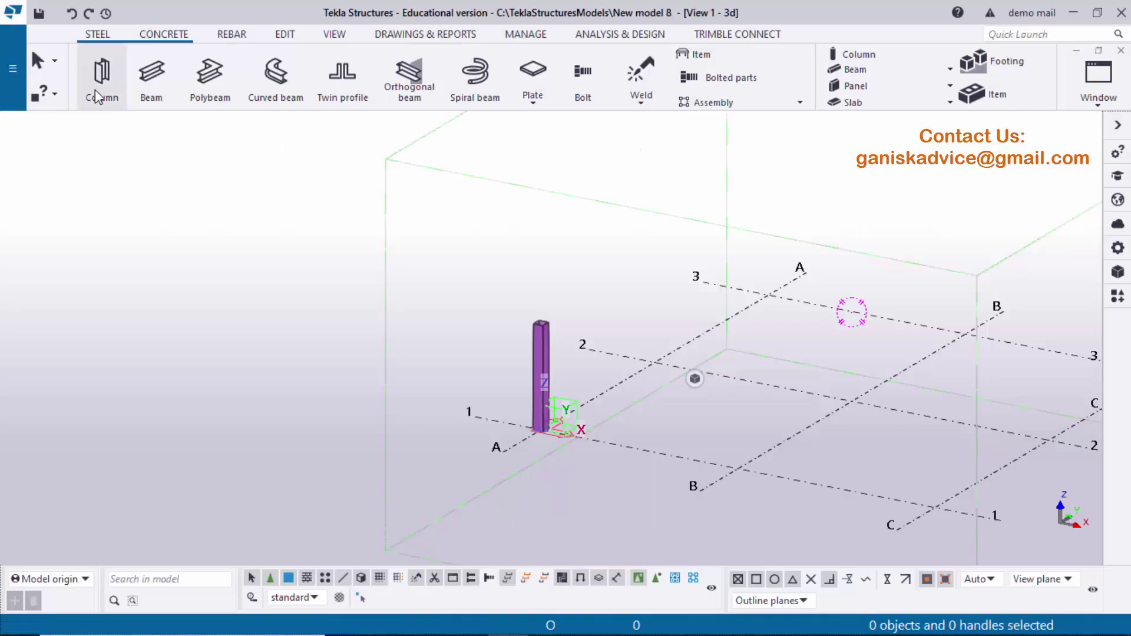
# - Place a new steel column at grid intersection B/1 and interrupt the Column command
pyautogui.click(102, 75)
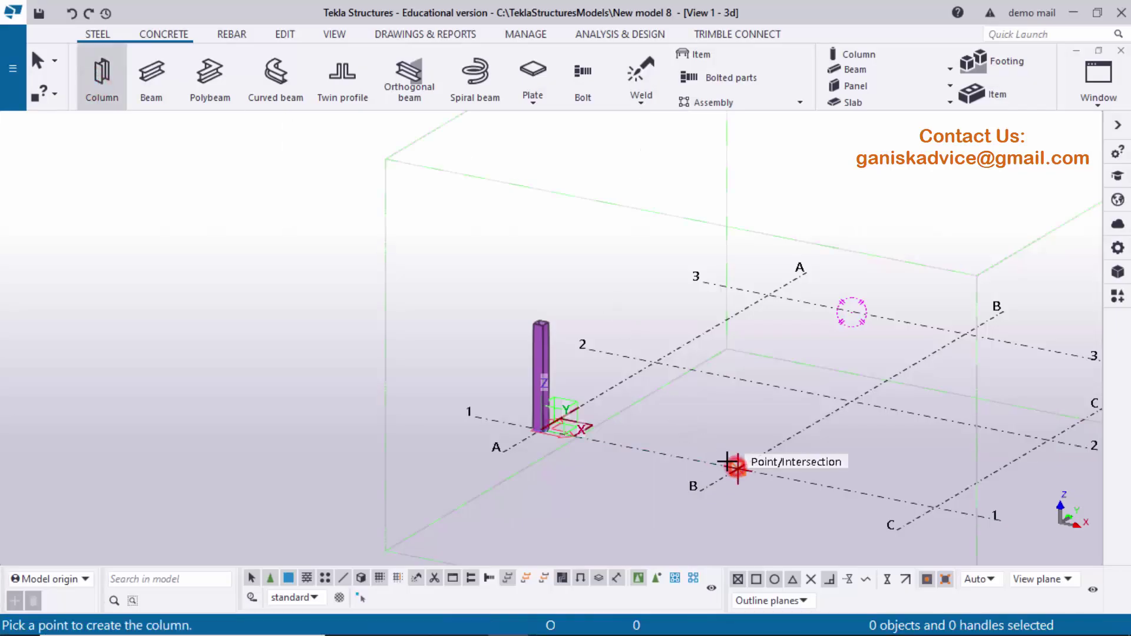
pyautogui.click(732, 466)
pyautogui.rightClick(765, 268)
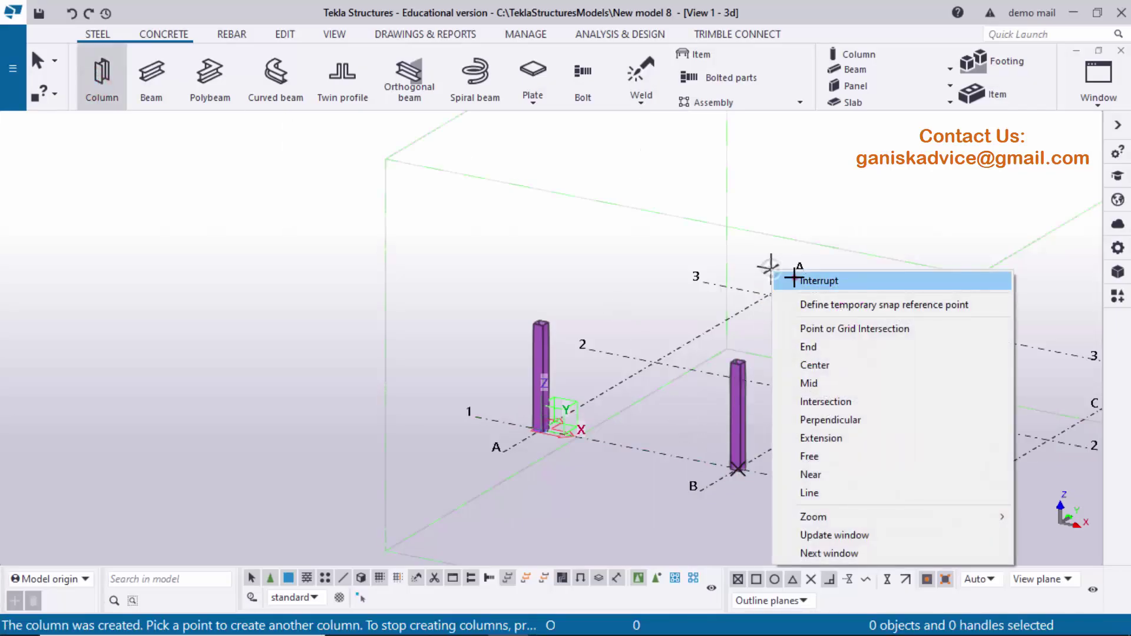
pyautogui.click(798, 275)
pyautogui.scroll(5, 769, 421)
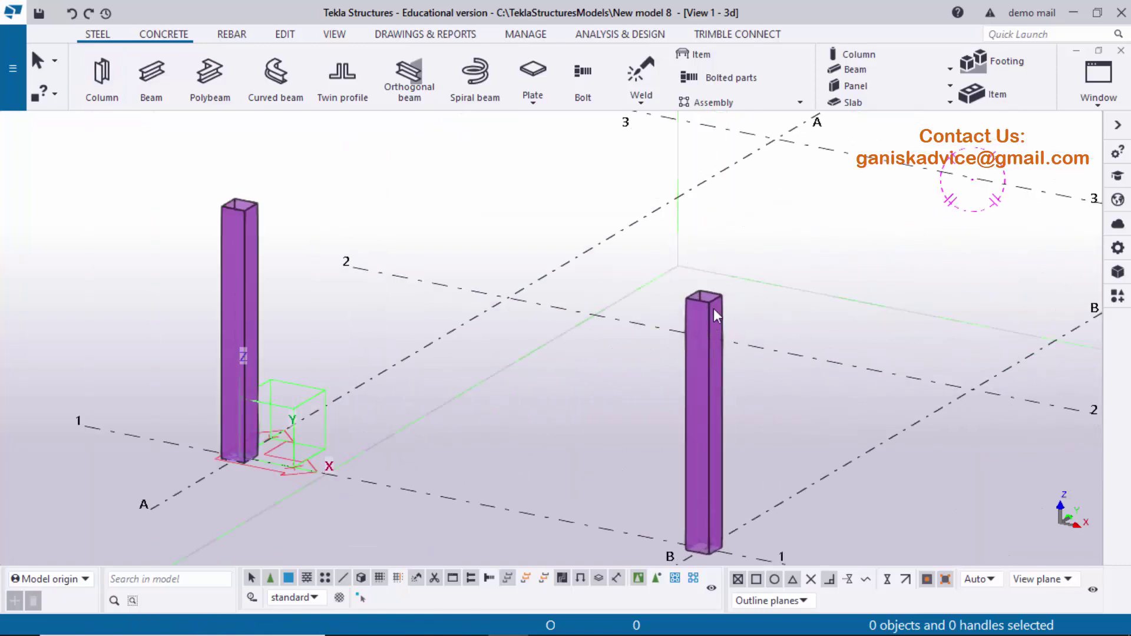
# - Open the B/1 column's properties and its profile catalog, currently SHS300*6
pyautogui.moveTo(733, 359); pyautogui.dragTo(601, 309, button='middle')
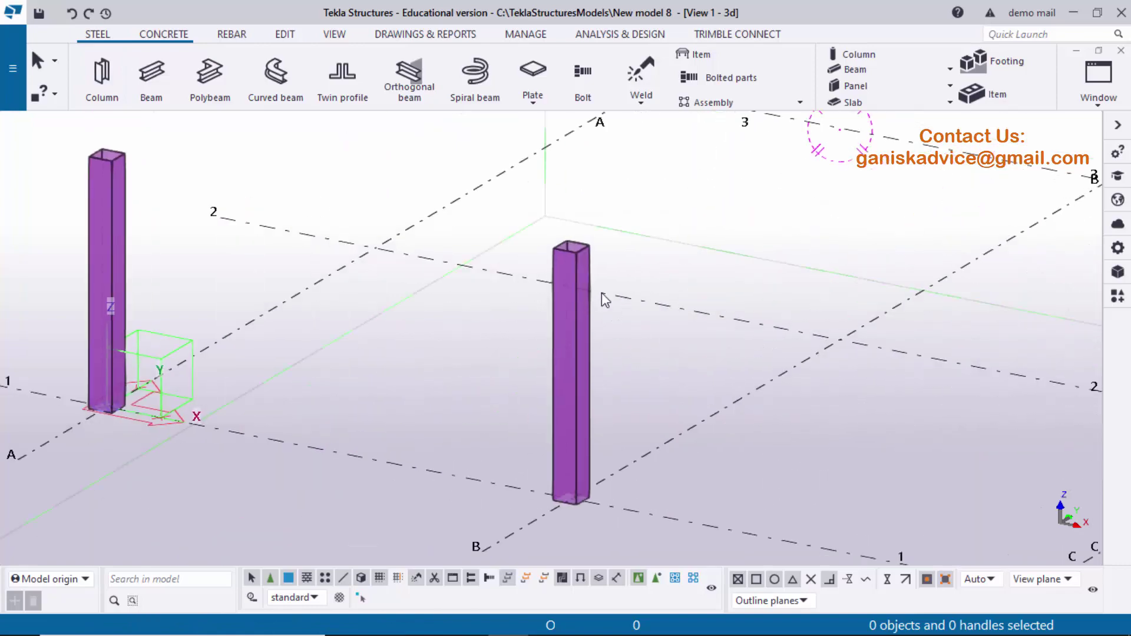
pyautogui.doubleClick(585, 321)
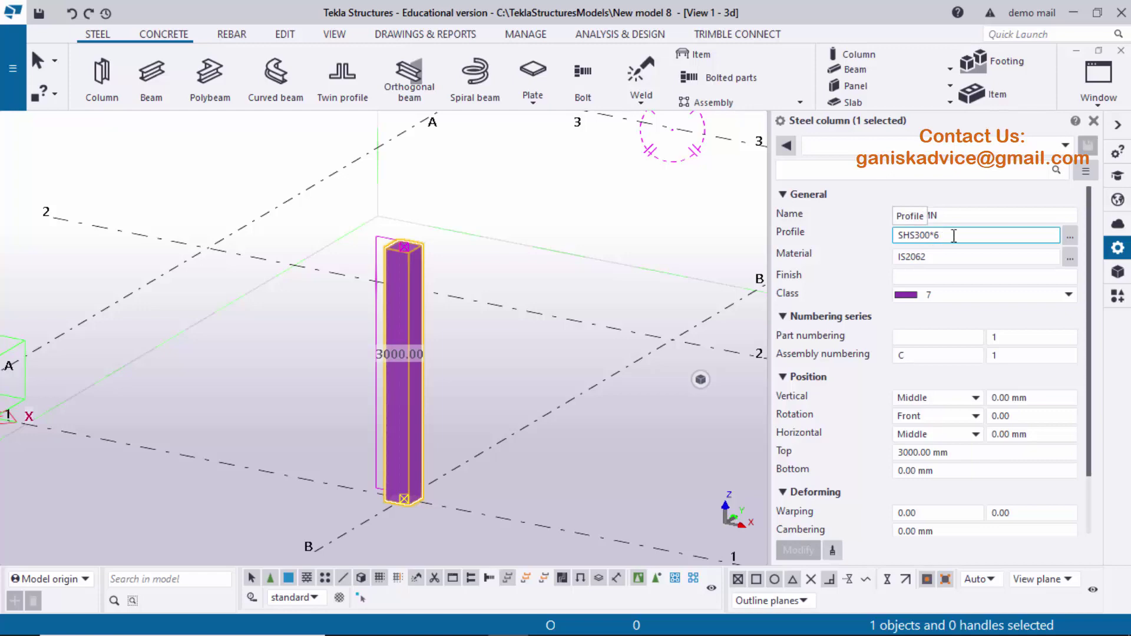
pyautogui.click(1069, 237)
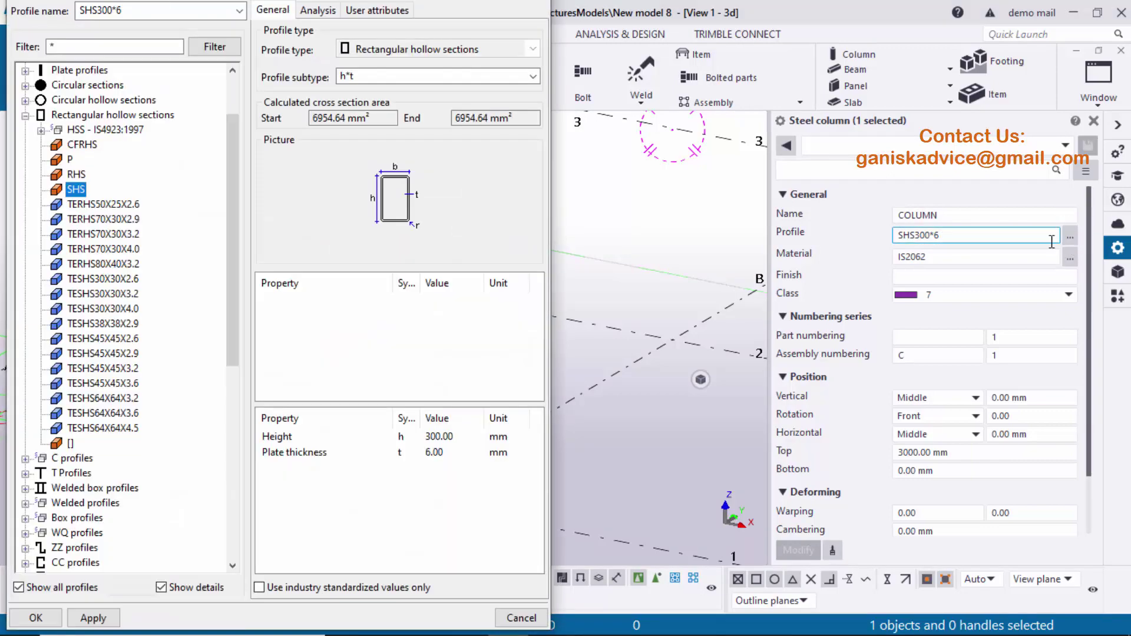
# - Expand HSS - IS4923:1997 to list its RHS profiles, checking the required section in the PDF
pyautogui.scroll(2, 91, 241)
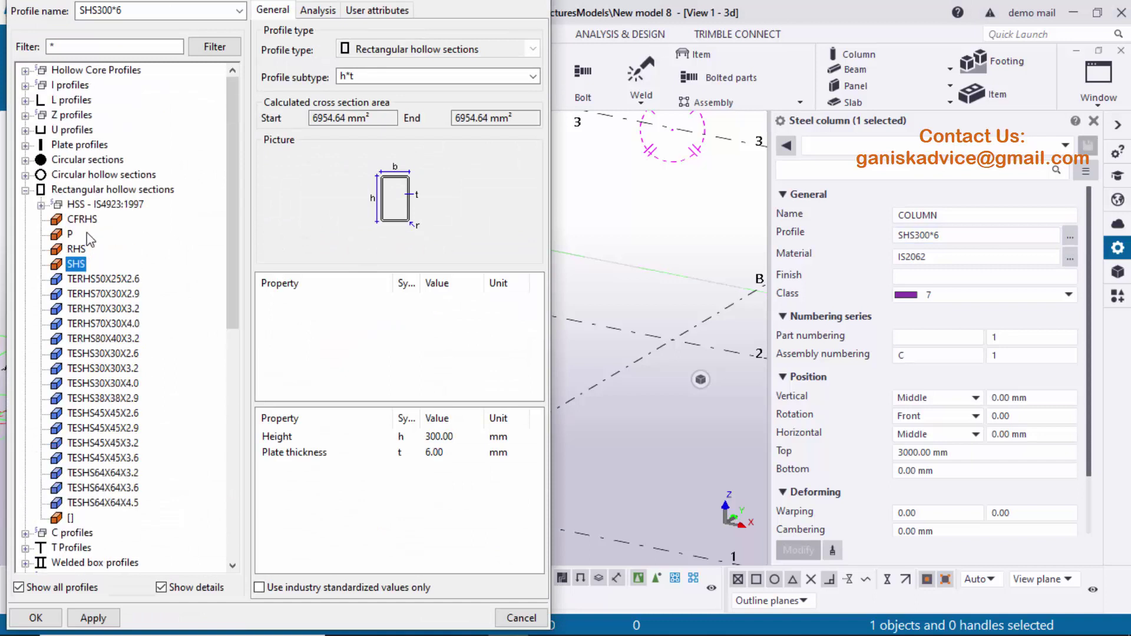
pyautogui.click(41, 205)
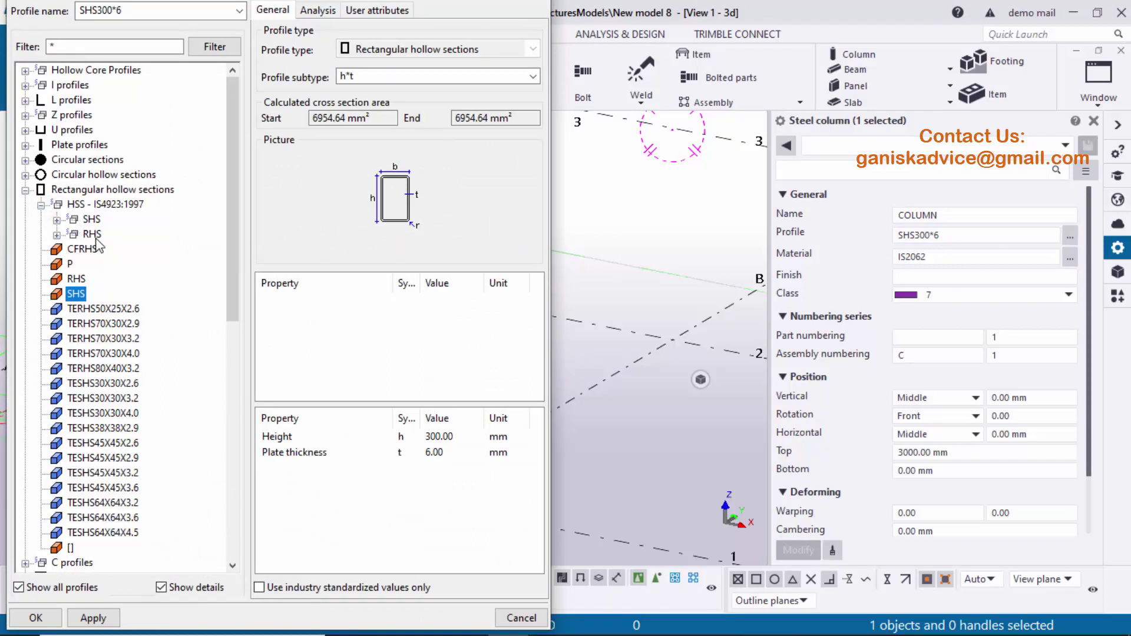
pyautogui.click(57, 234)
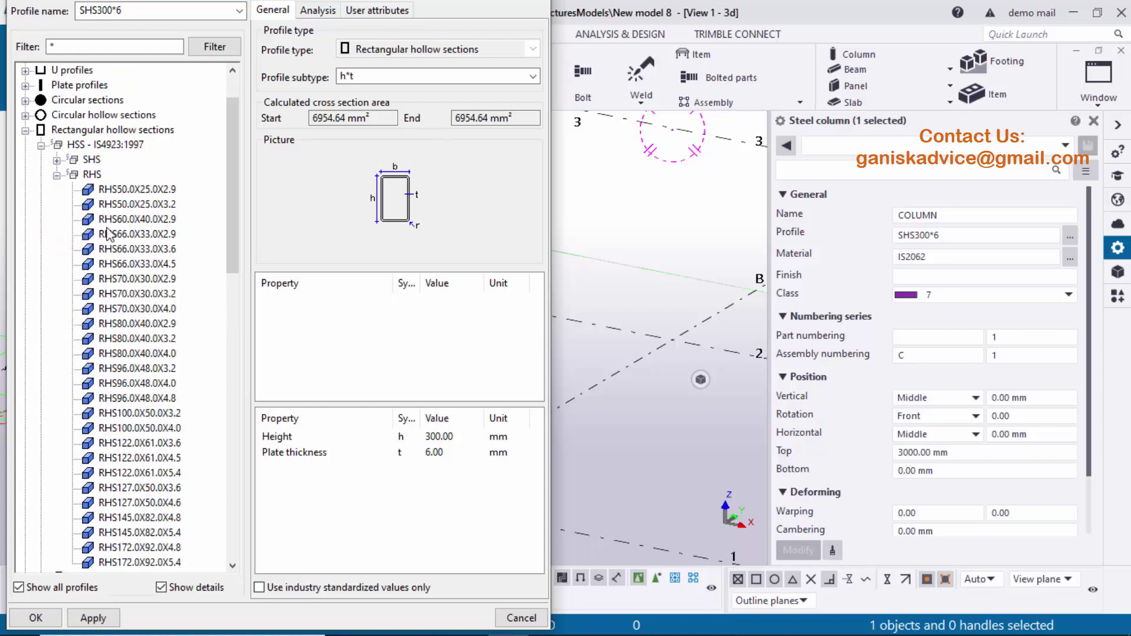
pyautogui.scroll(-4, 130, 235)
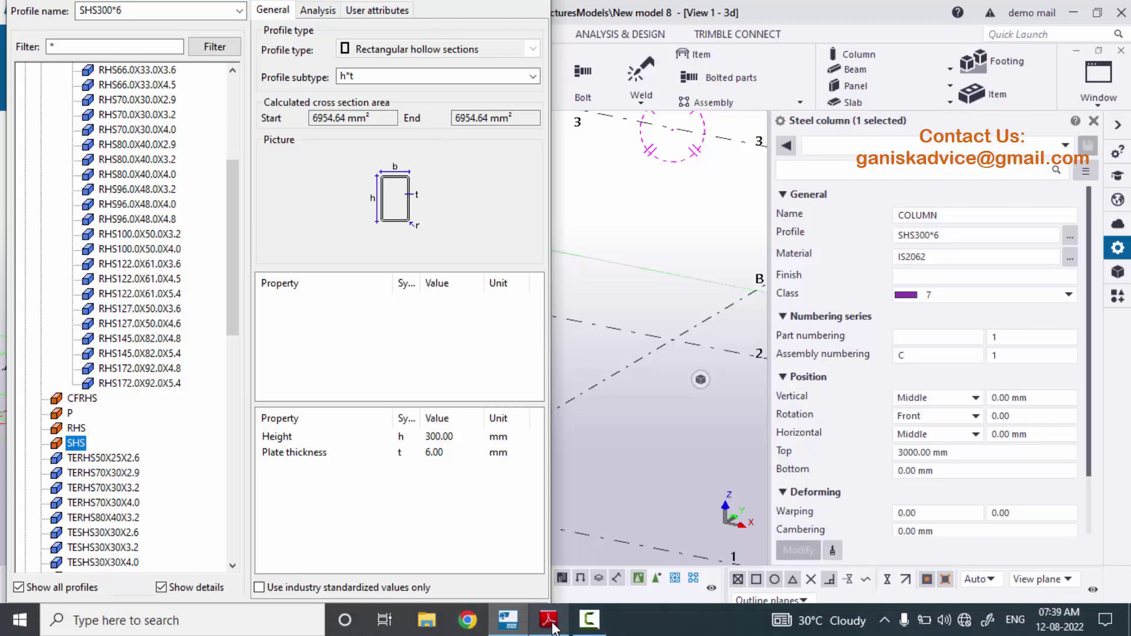
pyautogui.click(563, 619)
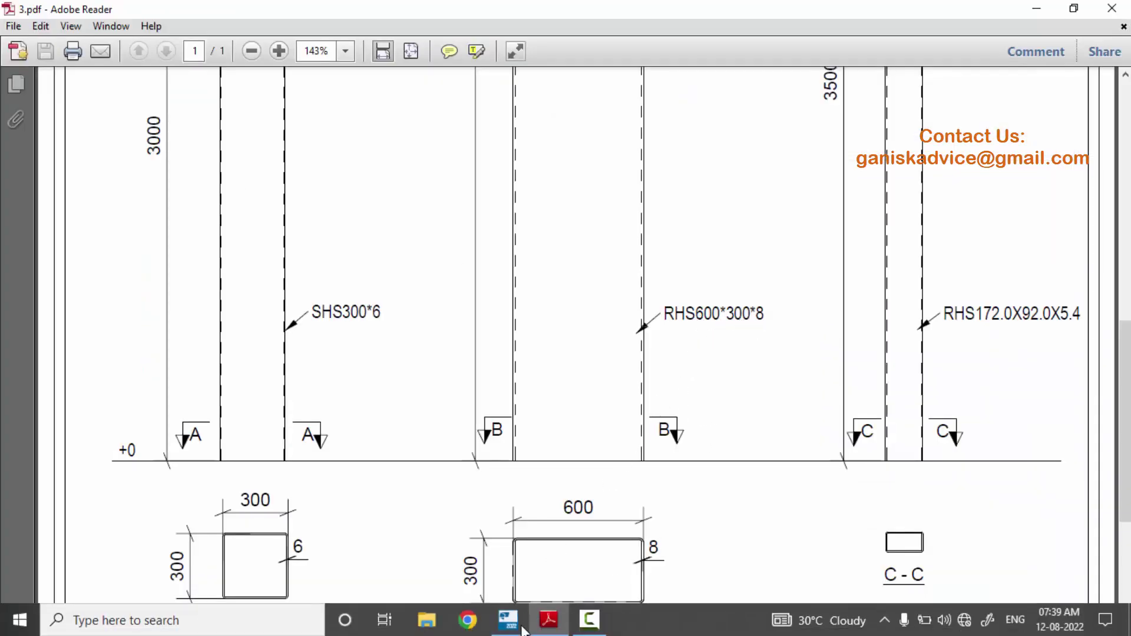
pyautogui.click(521, 622)
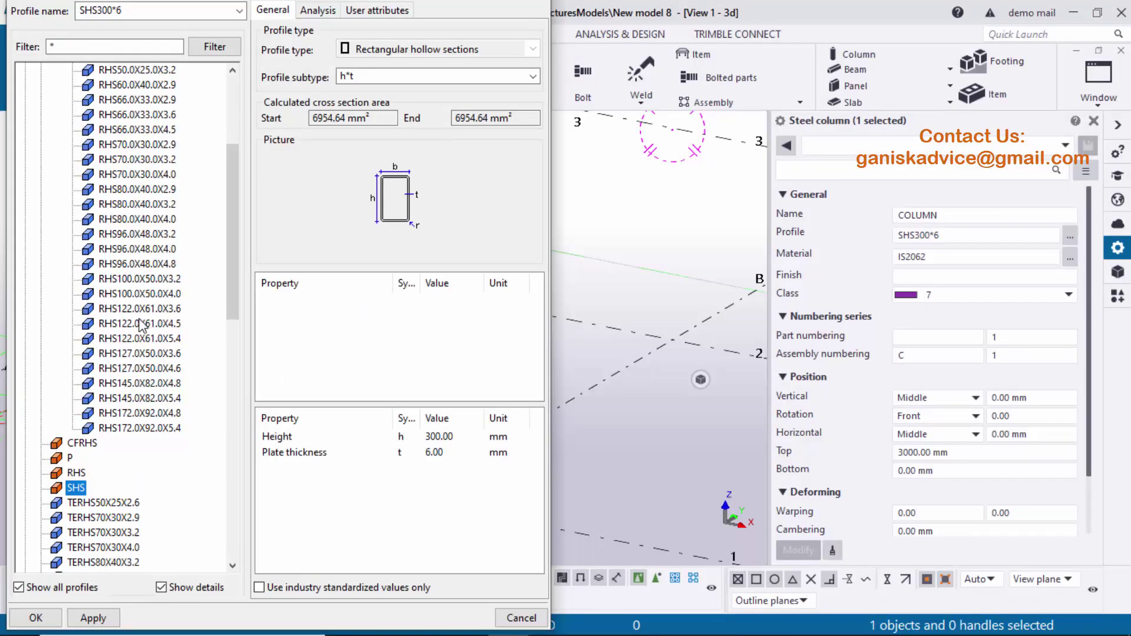
pyautogui.scroll(-1, 140, 325)
# - Pick the RHS profile, switch its subtype to h*b*t, and set height 600
pyautogui.click(76, 428)
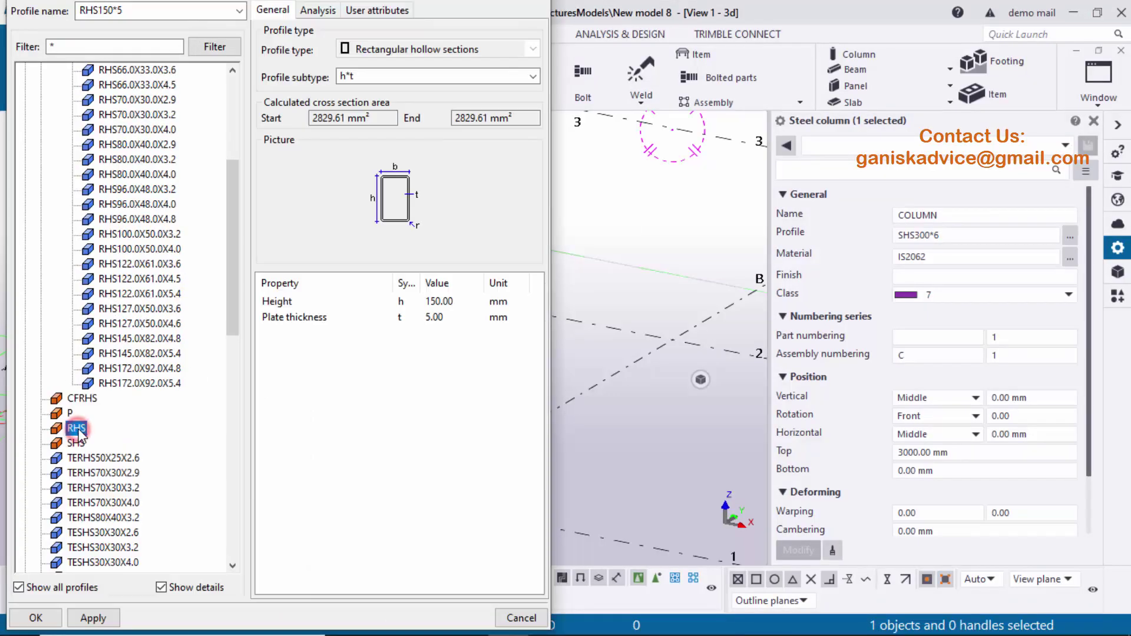
pyautogui.click(437, 302)
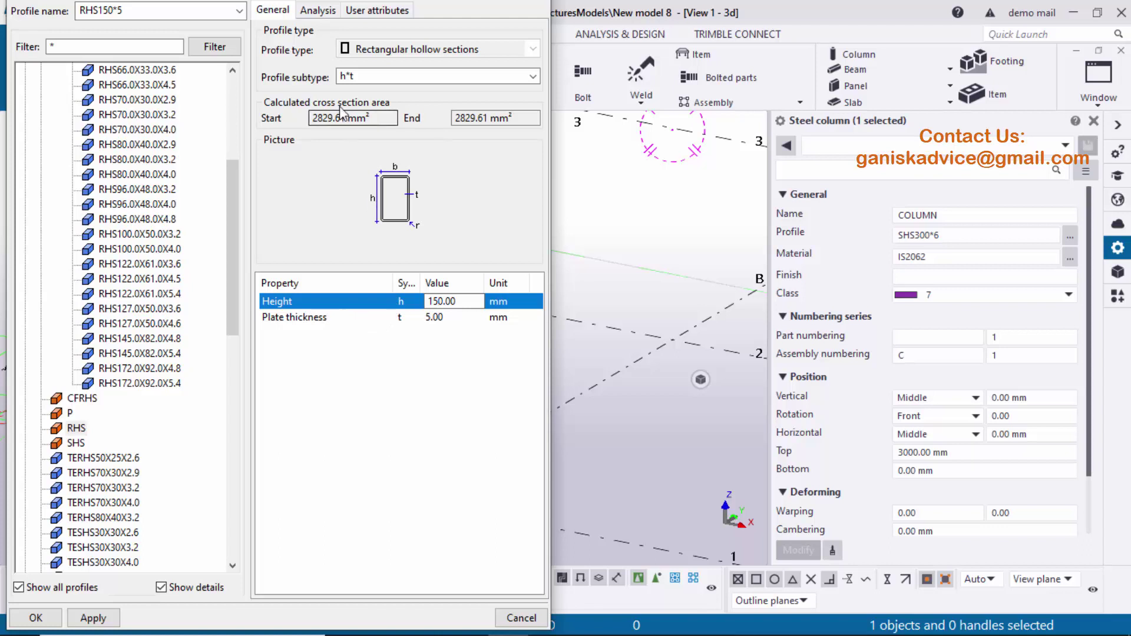
pyautogui.click(361, 77)
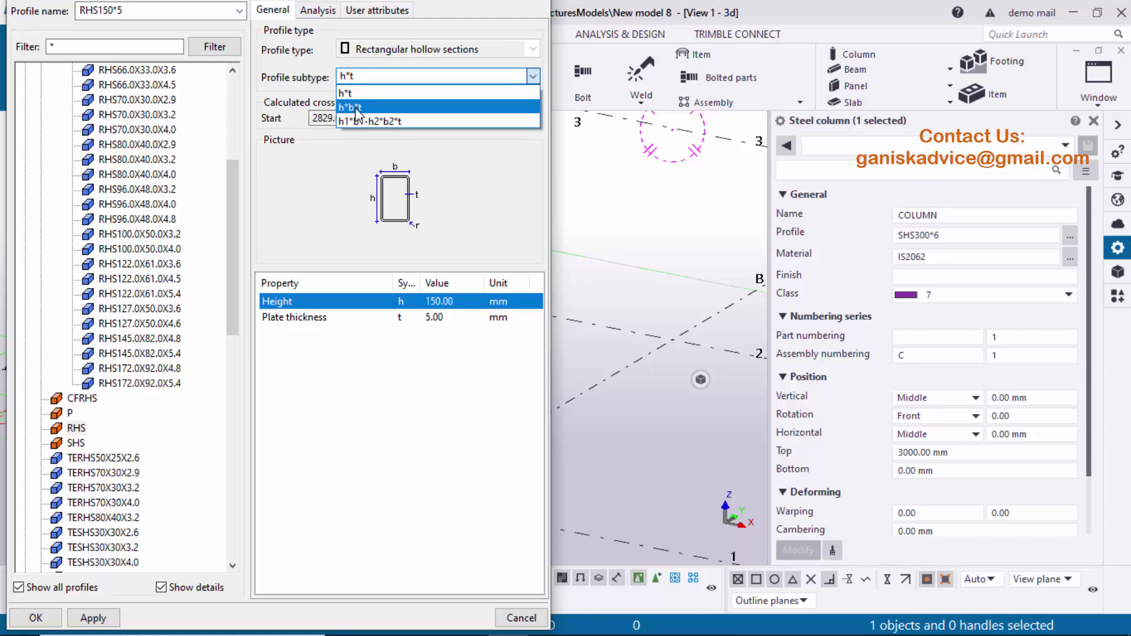
pyautogui.click(356, 107)
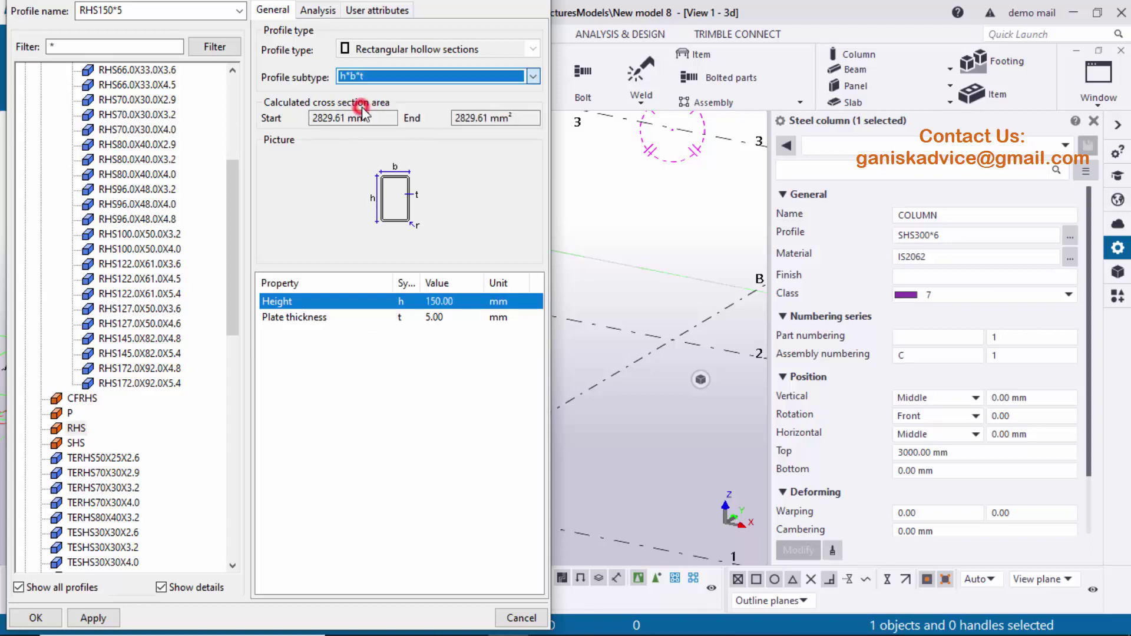
pyautogui.click(446, 301)
pyautogui.click(462, 300)
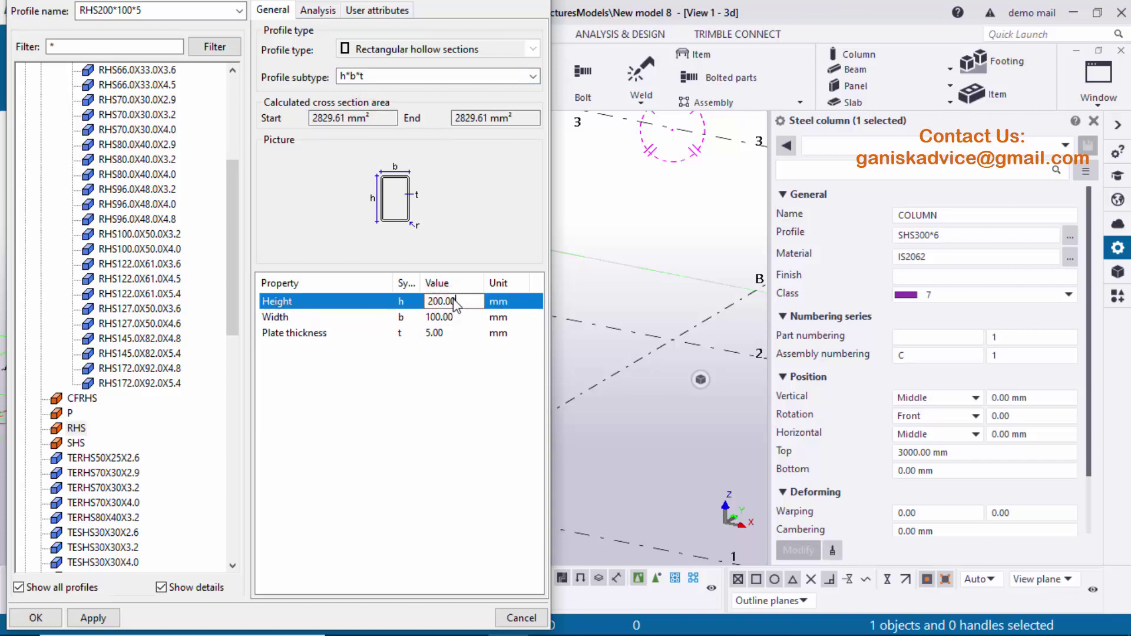
pyautogui.hotkey('ctrl', 'a')
pyautogui.write('60')
pyautogui.click(449, 318)
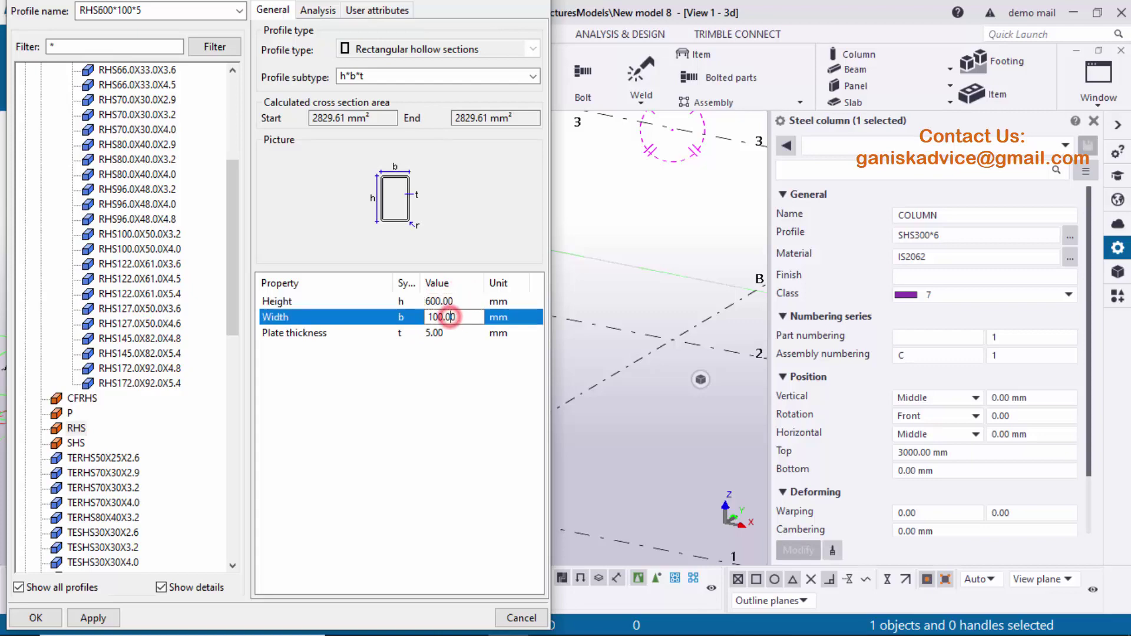
# - Set width 300 and plate thickness 8, then apply RHS600*300*8 and close the catalog
pyautogui.click(547, 620)
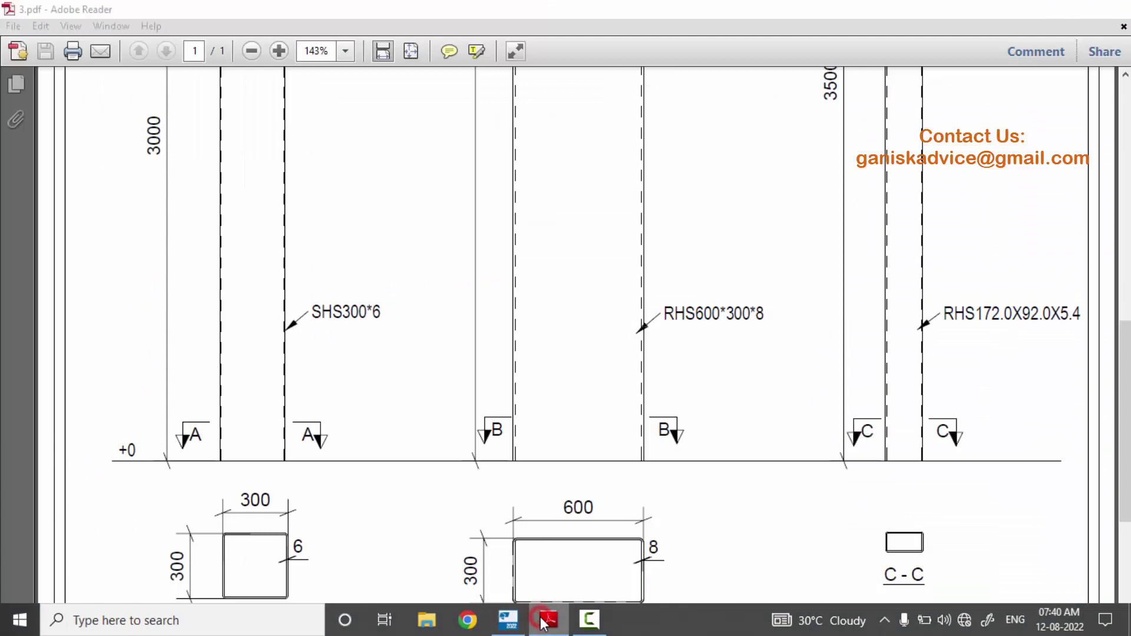
pyautogui.click(543, 622)
pyautogui.click(463, 317)
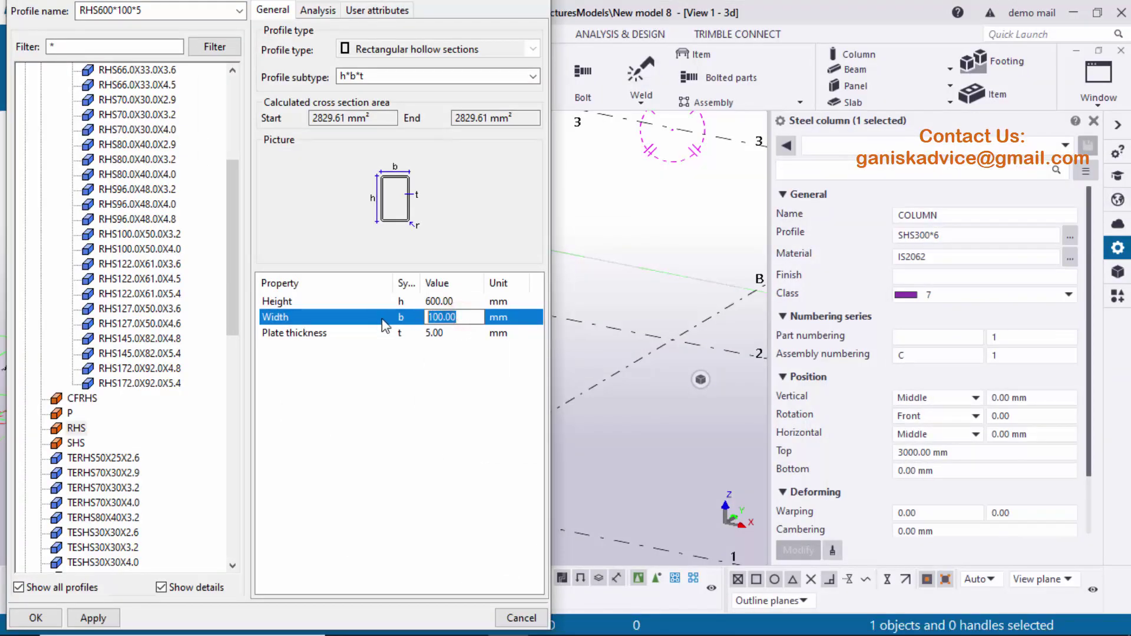
pyautogui.write('300')
pyautogui.click(448, 333)
pyautogui.click(448, 334)
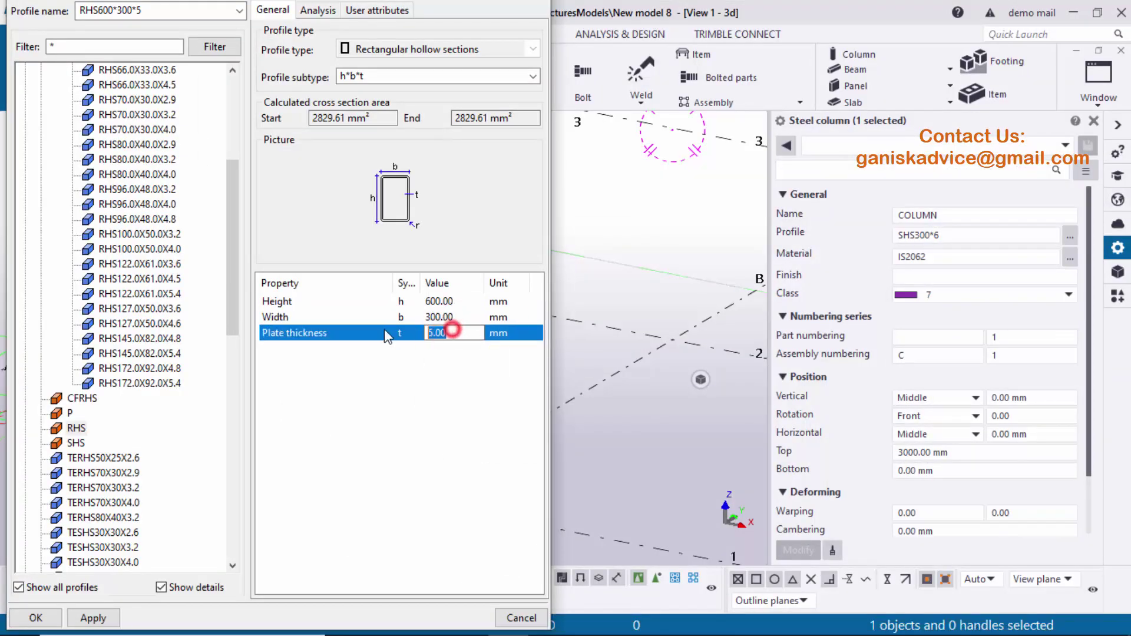
pyautogui.write('6')
pyautogui.click(550, 623)
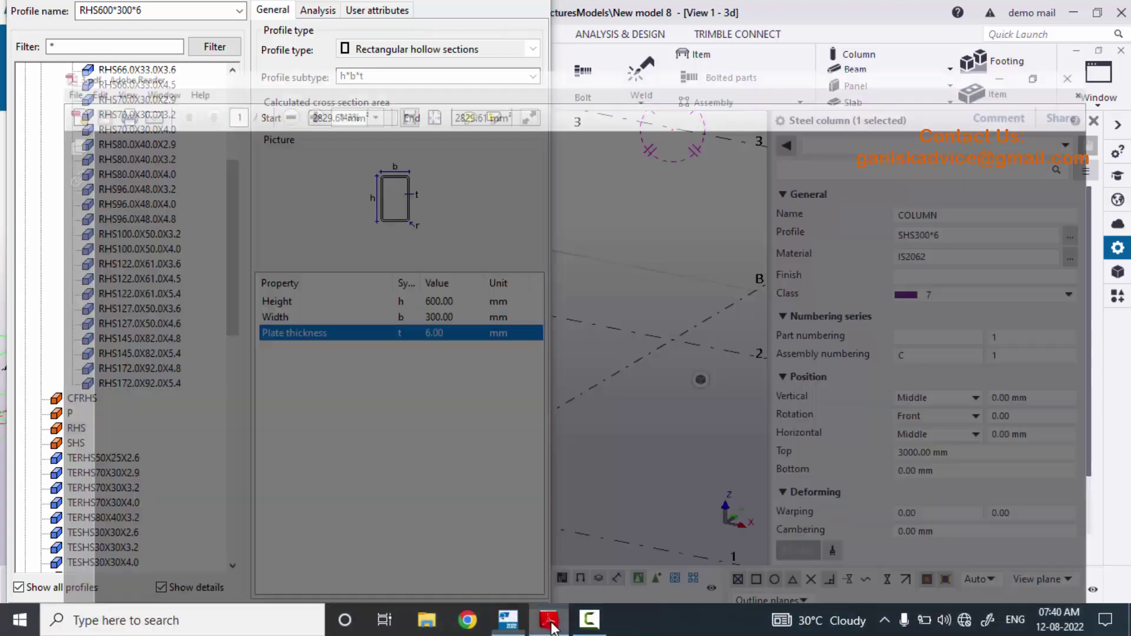
pyautogui.click(550, 623)
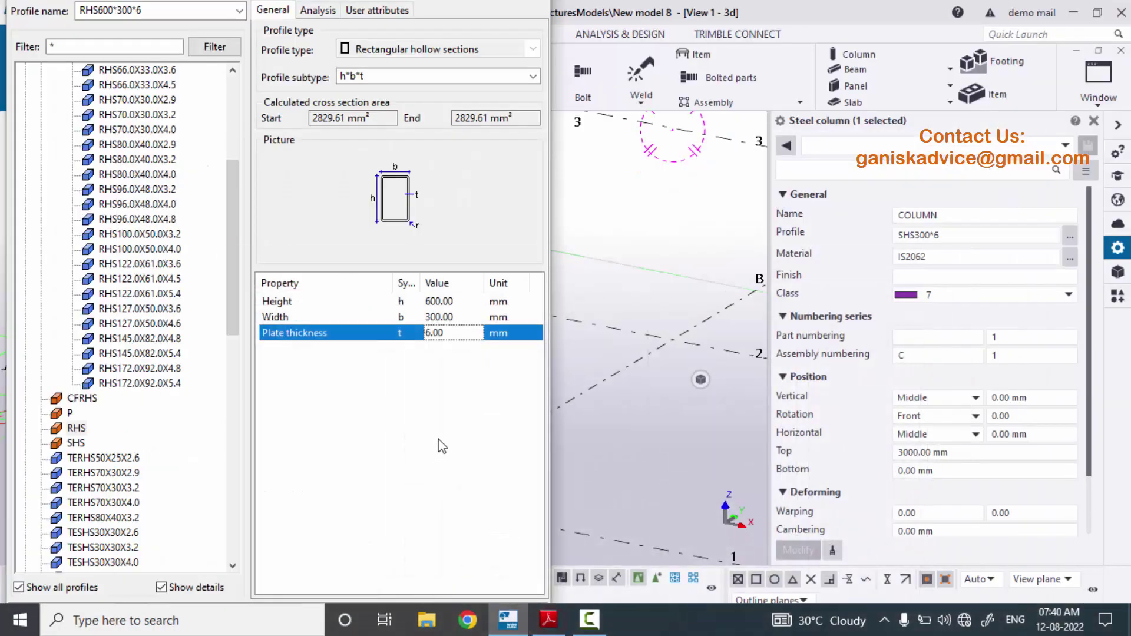
pyautogui.moveTo(457, 332); pyautogui.dragTo(424, 336)
pyautogui.write('8')
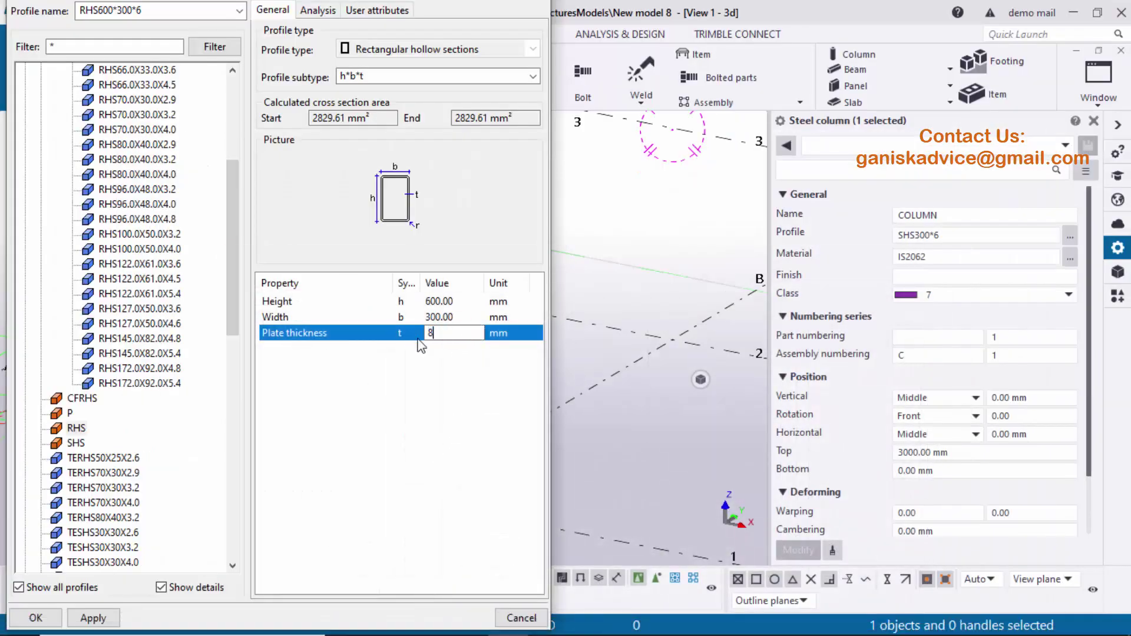
pyautogui.click(89, 618)
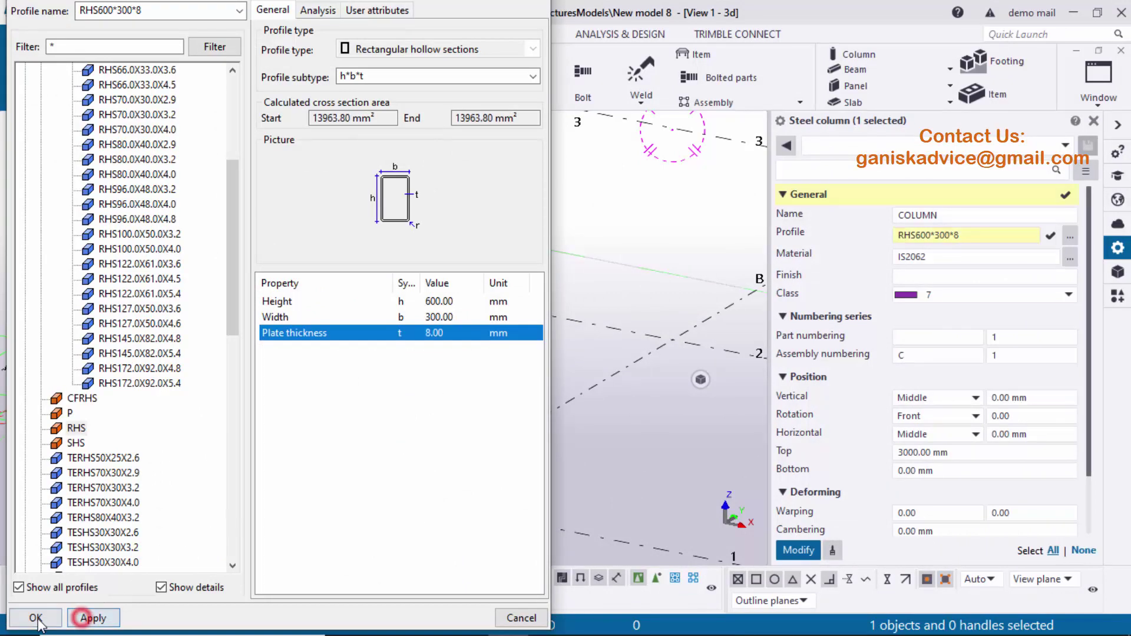
pyautogui.click(35, 617)
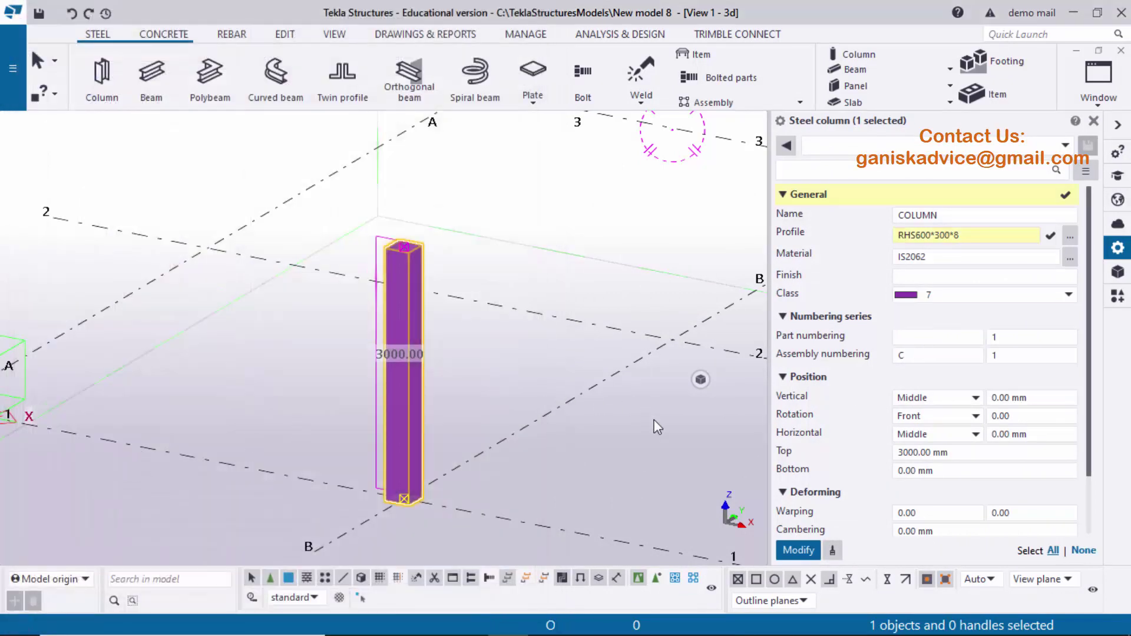
# - Apply the RHS600*300*8 profile to the B/1 column and check its height in the PDF
pyautogui.click(800, 550)
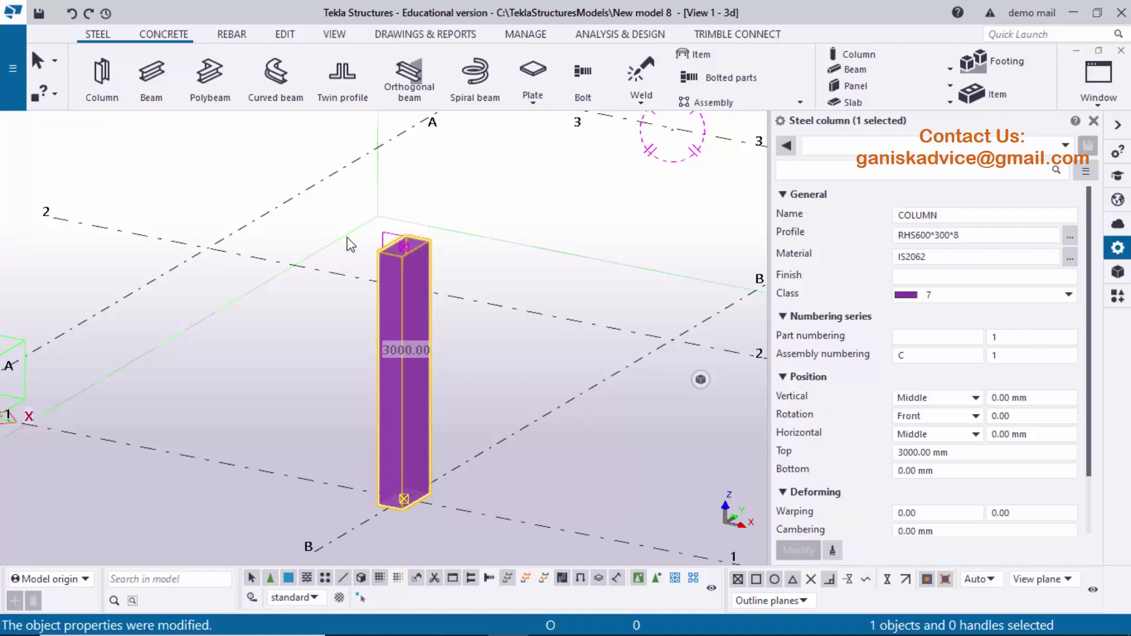
pyautogui.scroll(3, 427, 281)
pyautogui.scroll(-5, 427, 281)
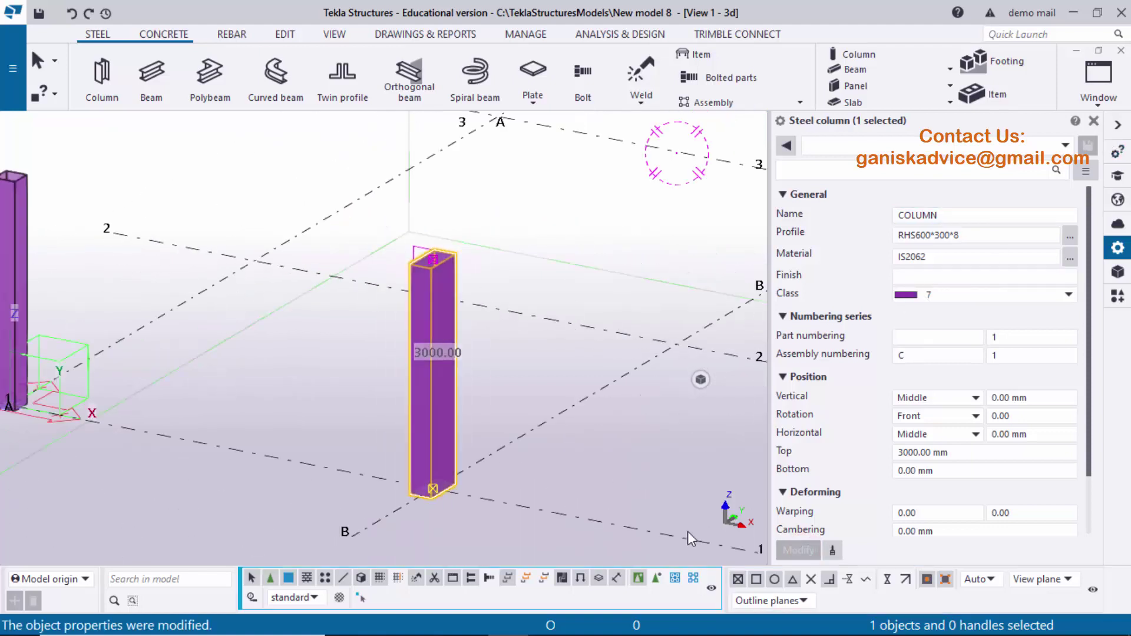
pyautogui.click(548, 619)
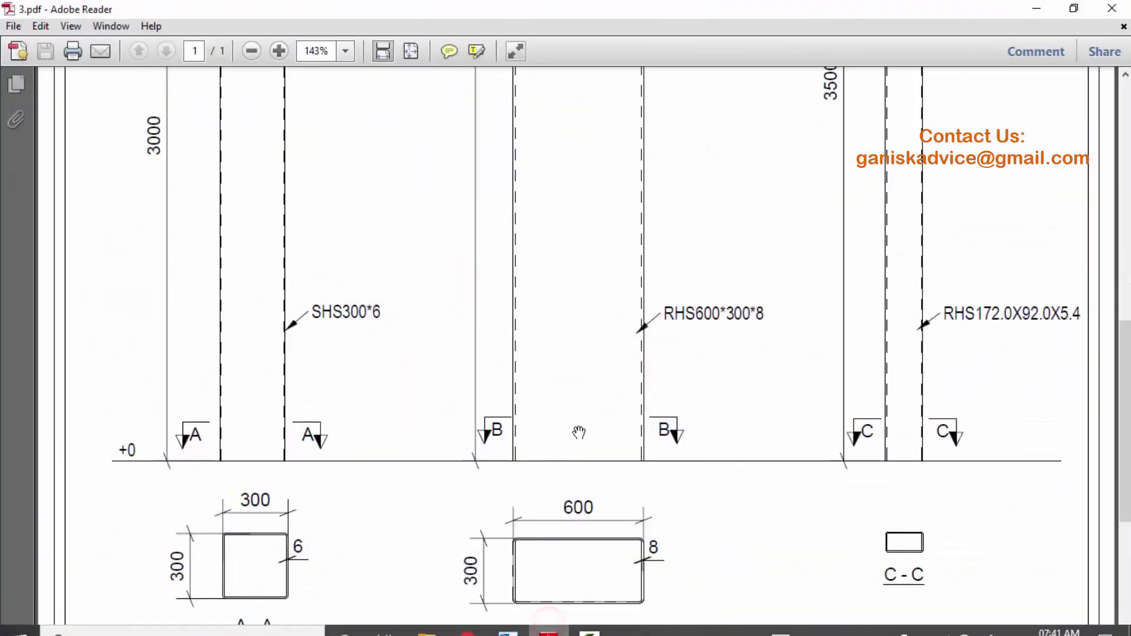
pyautogui.scroll(-2, 535, 324)
pyautogui.scroll(5, 535, 324)
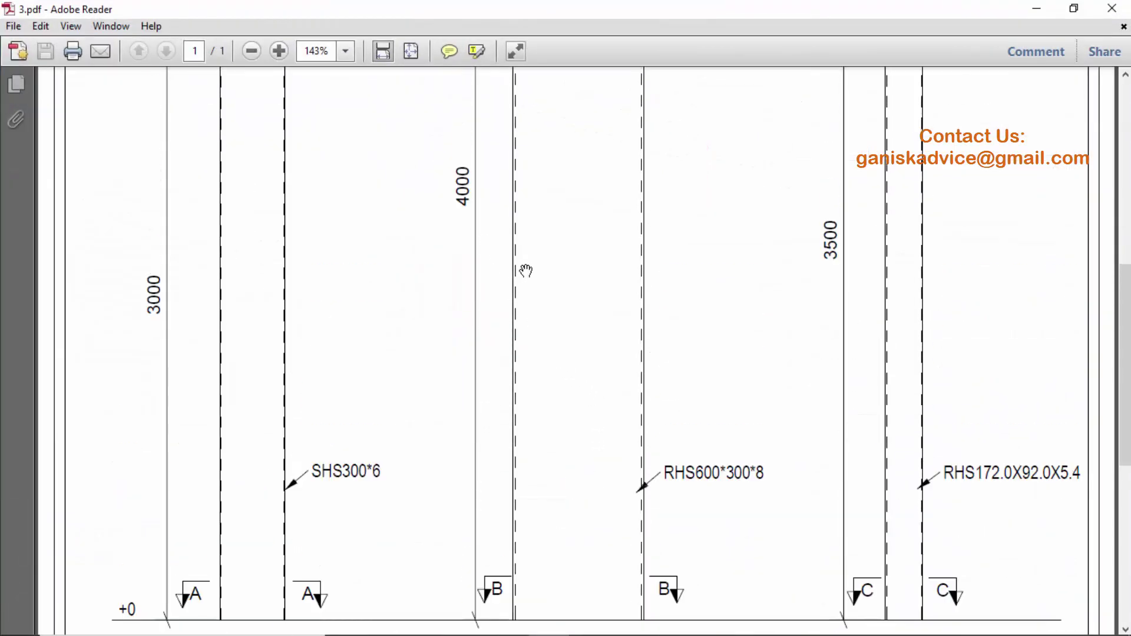
pyautogui.hotkey('alt', 'Tab')
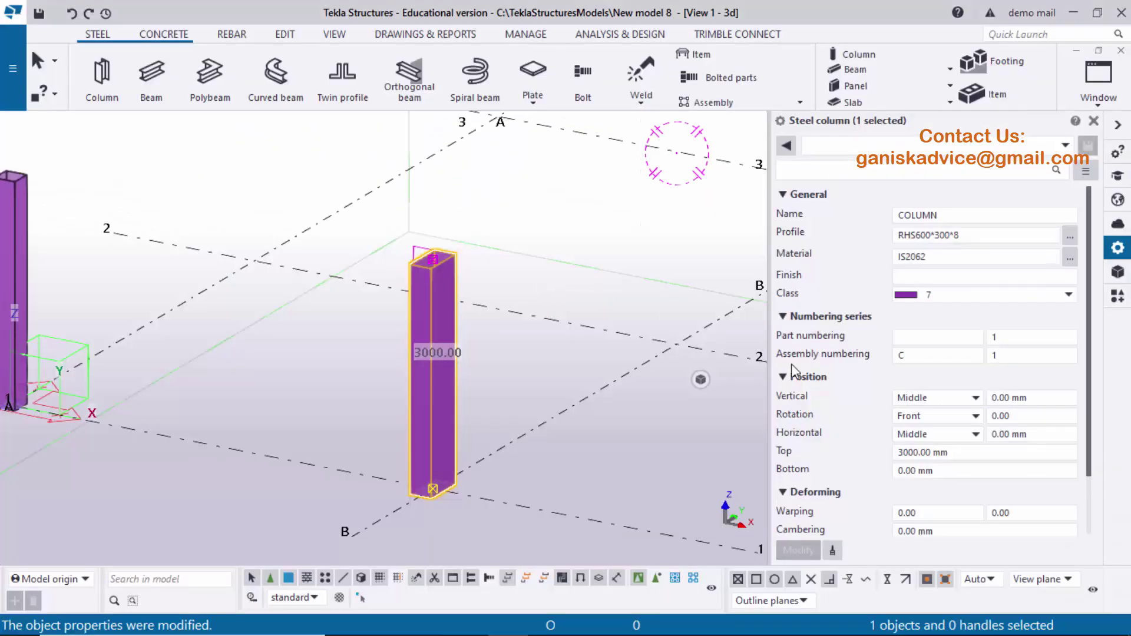
# - Raise the column's top level from 3000 to 4000, modify it, and close the properties
pyautogui.click(957, 453)
pyautogui.tripleClick(958, 454)
pyautogui.write('4000')
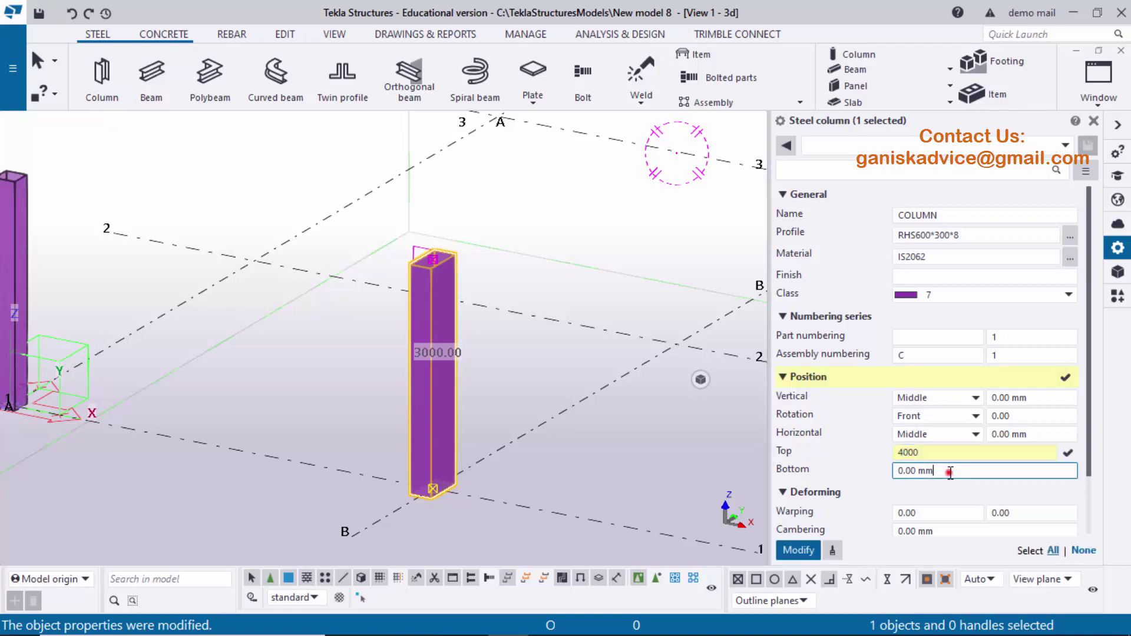
pyautogui.click(951, 470)
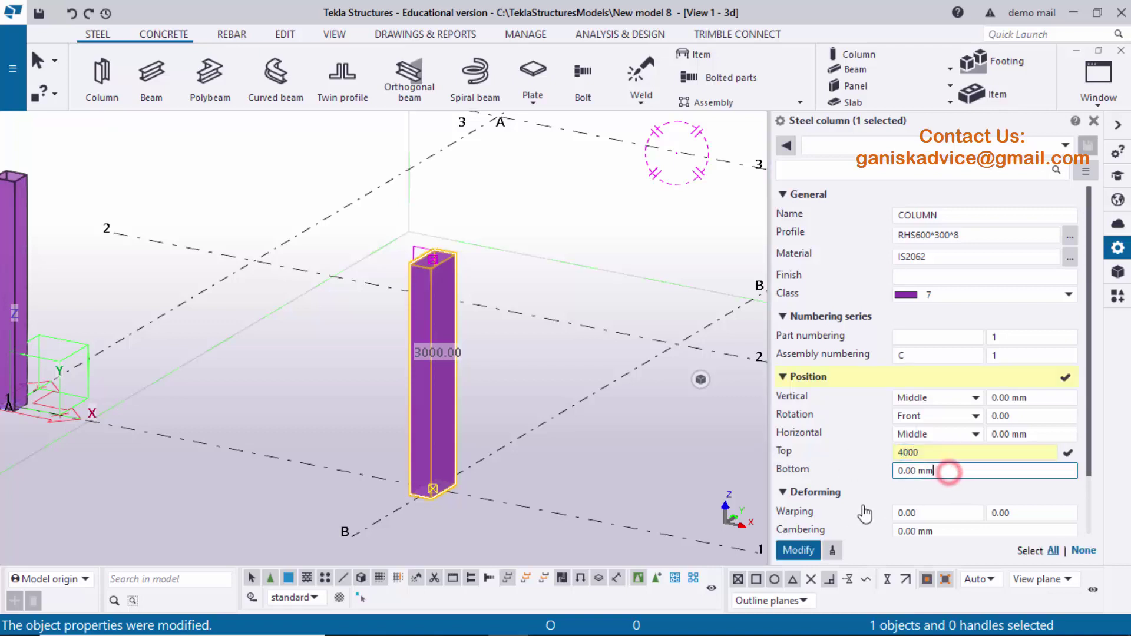
pyautogui.click(799, 550)
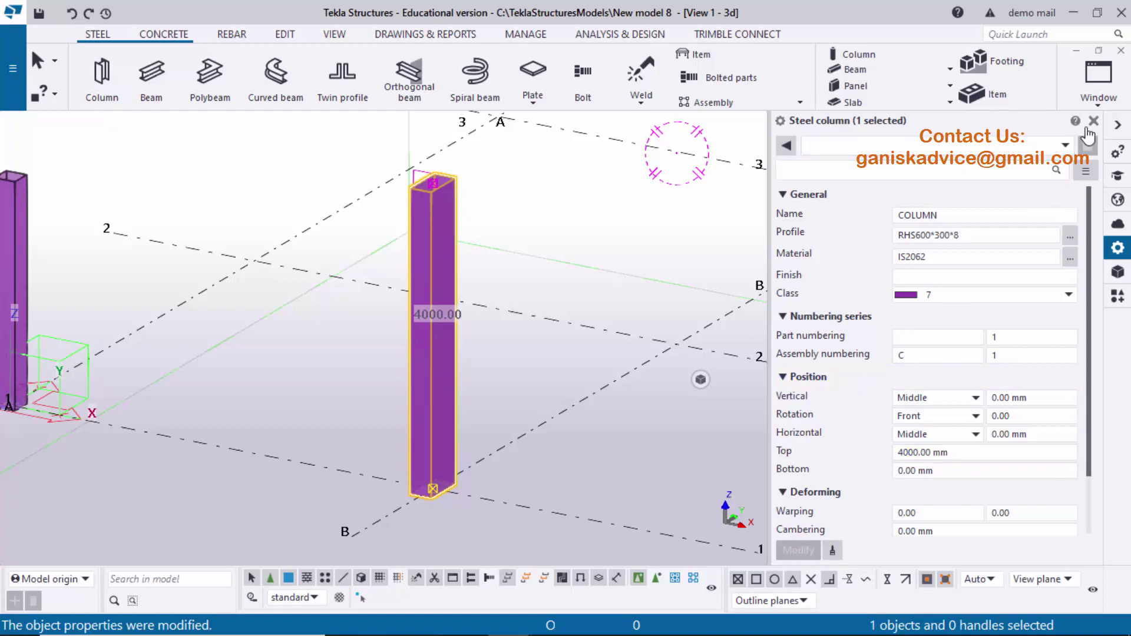
pyautogui.click(1094, 120)
pyautogui.scroll(-3, 646, 411)
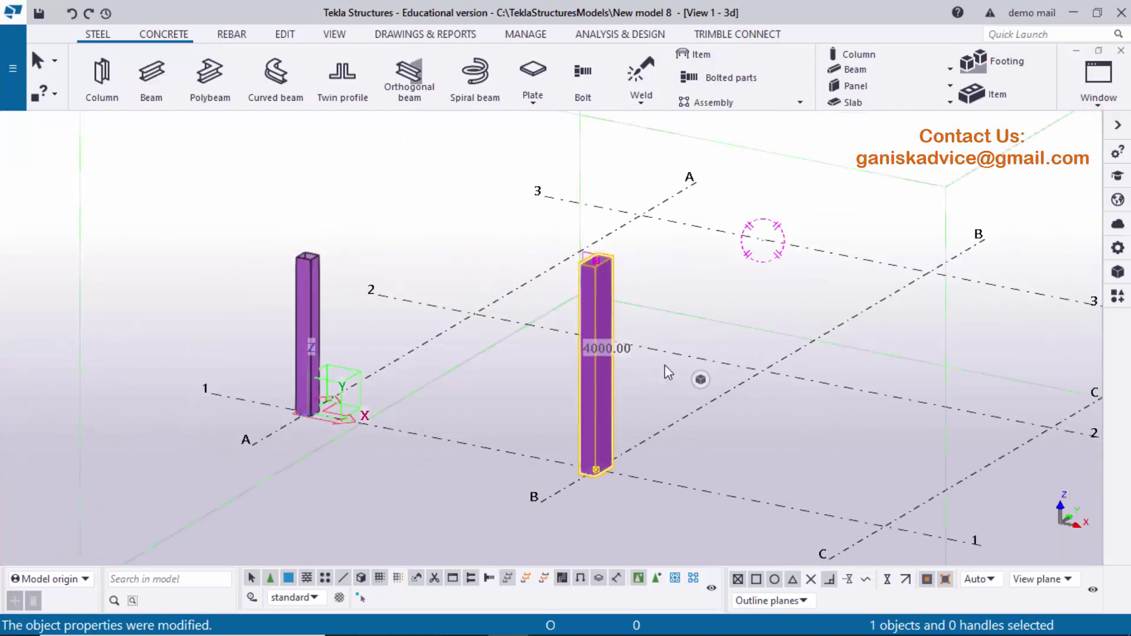
# - Switch to a top-down plan view and compare the column orientation with the PDF elevation
pyautogui.hotkey('ctrl', 'p')
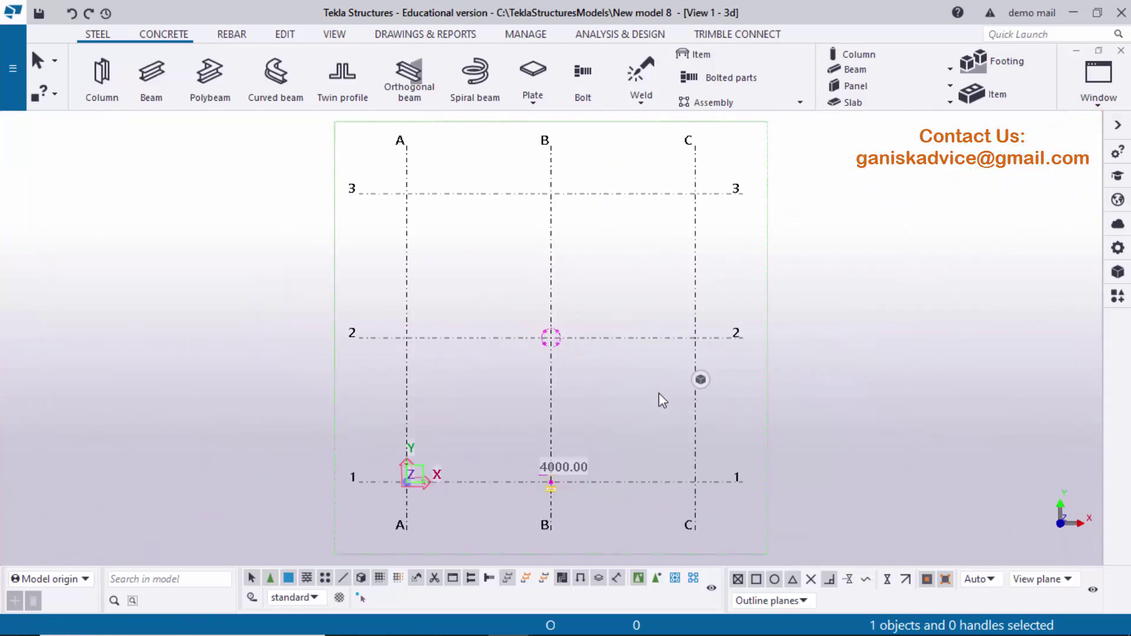
pyautogui.scroll(6, 554, 505)
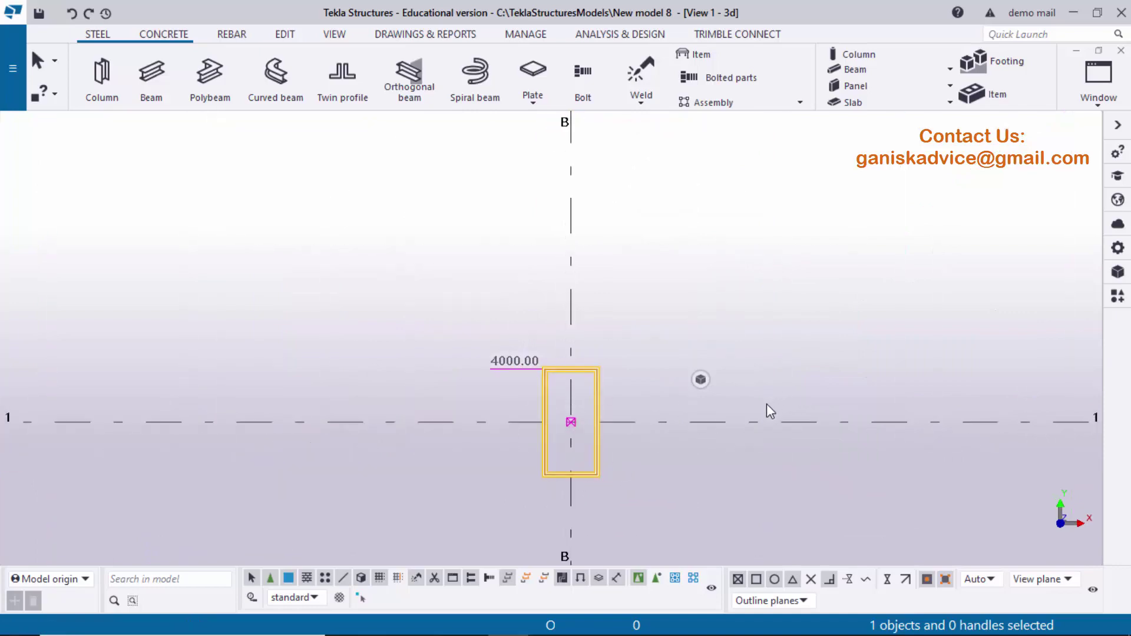
pyautogui.hotkey('alt', 'Tab')
pyautogui.scroll(-5, 619, 445)
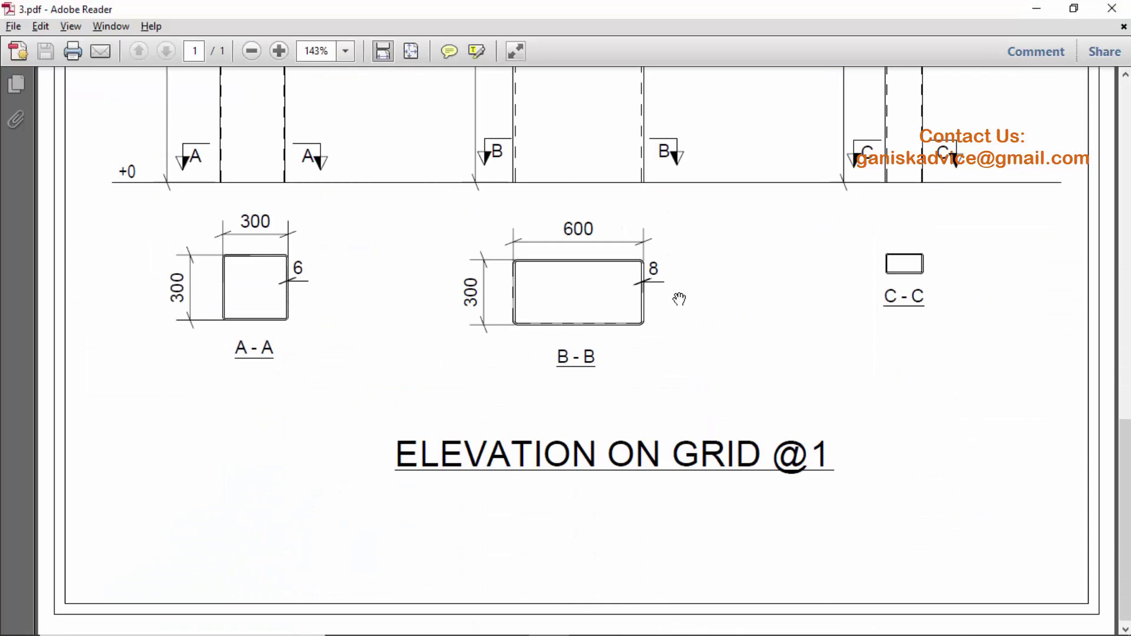
pyautogui.hotkey('alt', 'Tab')
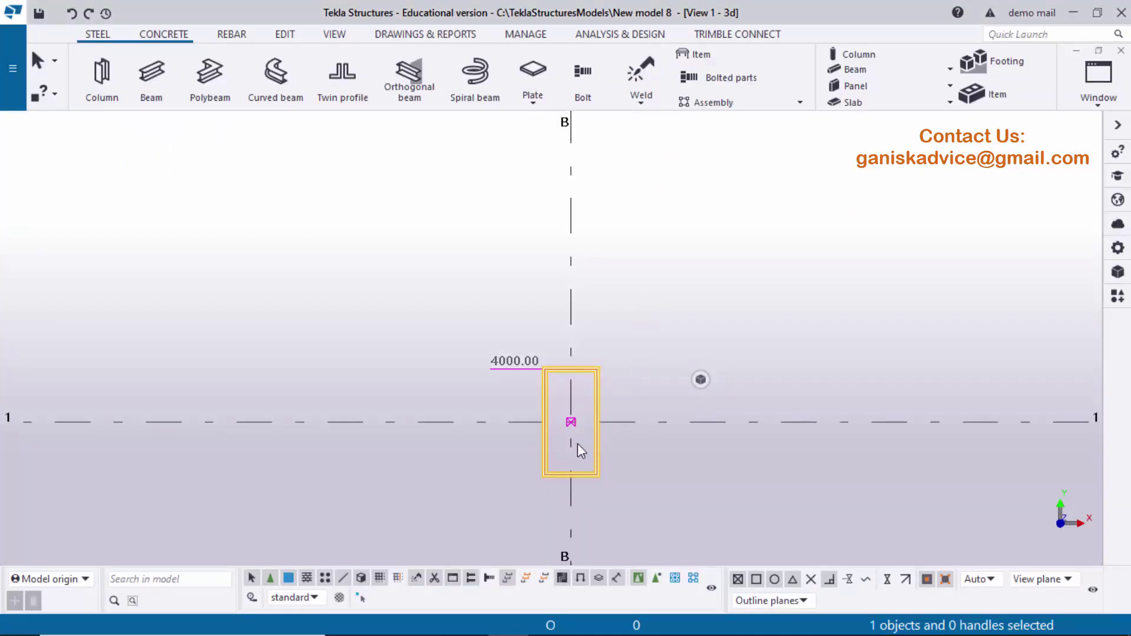
pyautogui.scroll(1, 600, 470)
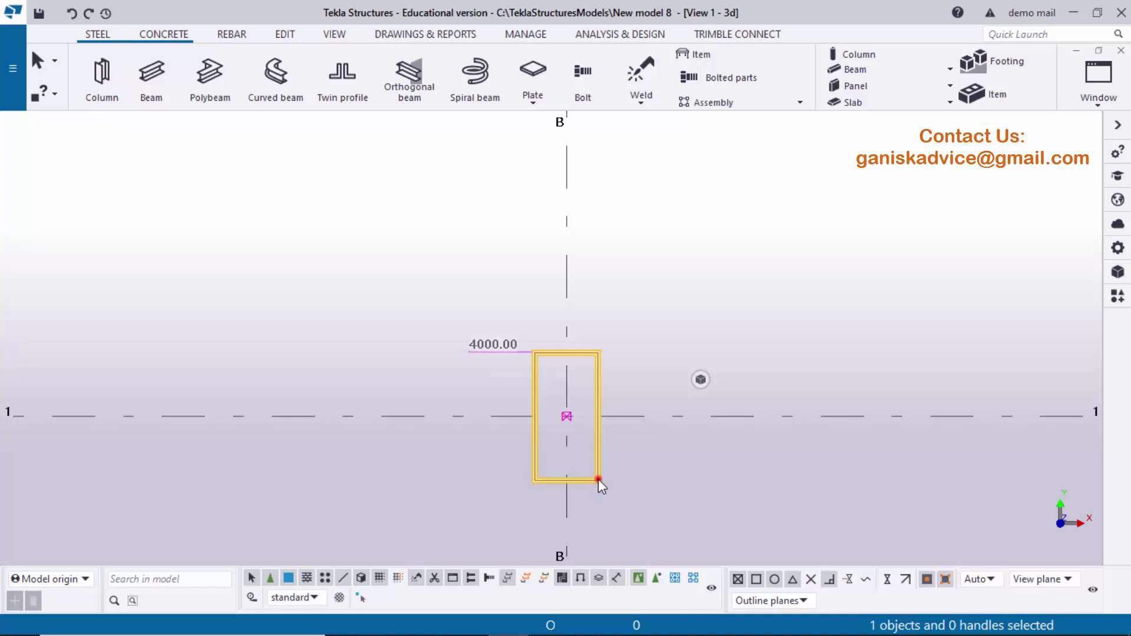
# - Set the B/1 column's rotation offset to 90 and modify it, then close the properties
pyautogui.doubleClick(598, 480)
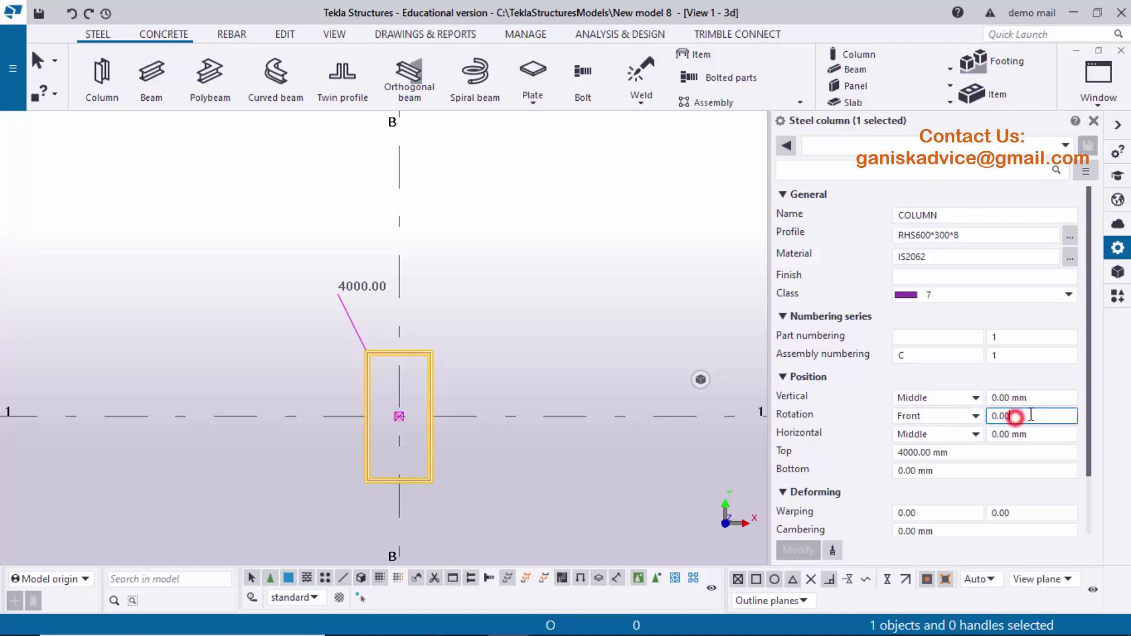
pyautogui.doubleClick(1014, 415)
pyautogui.write('90')
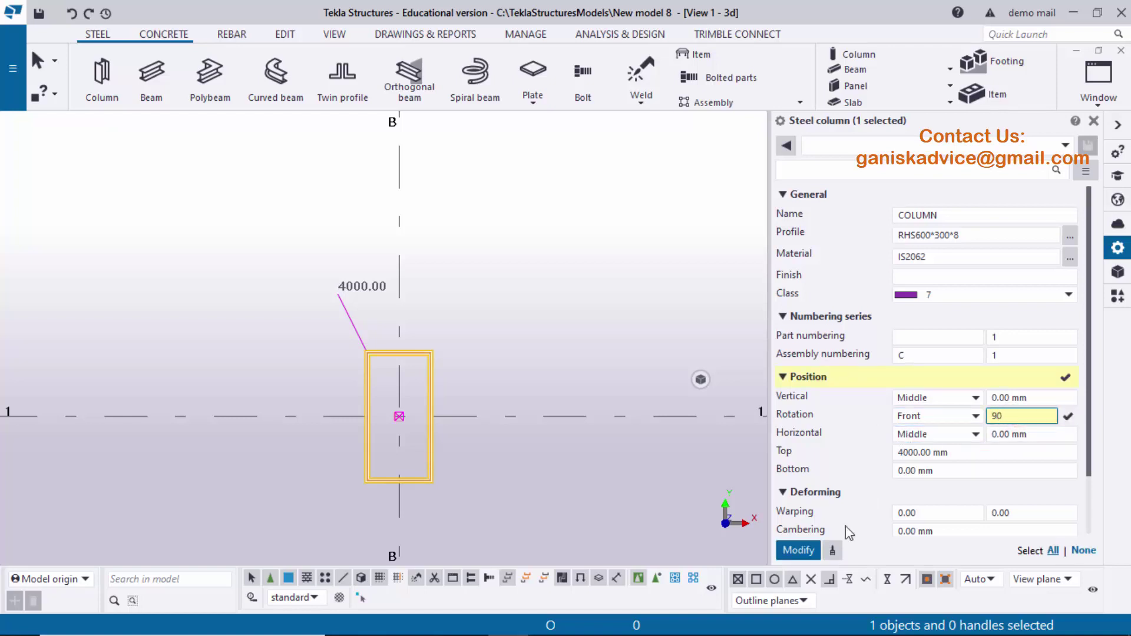
pyautogui.click(803, 550)
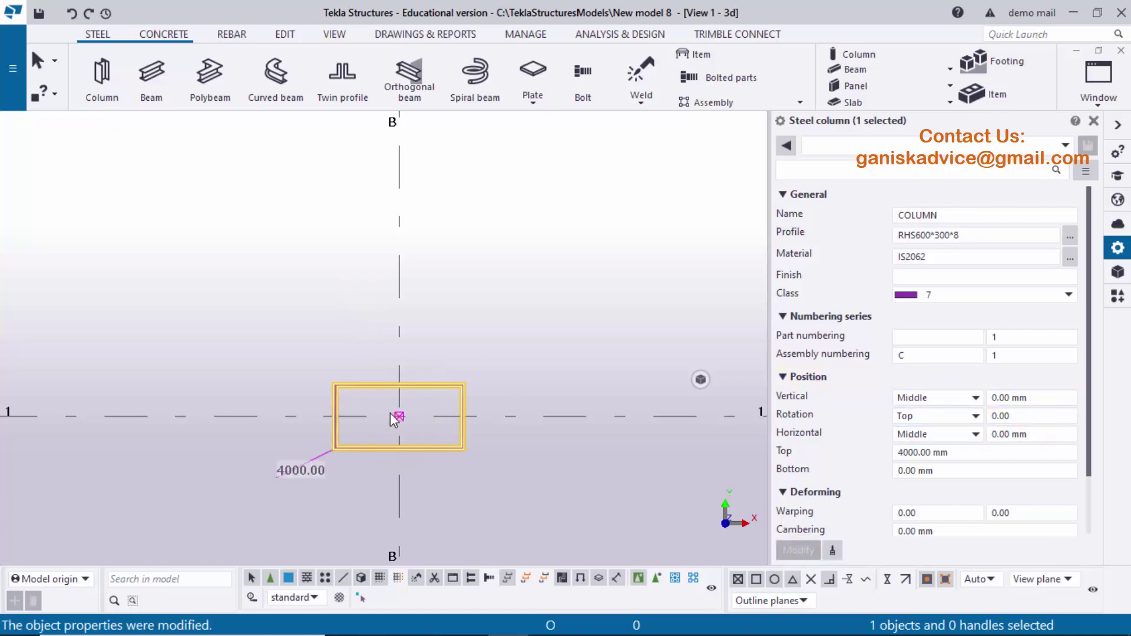
pyautogui.click(1094, 120)
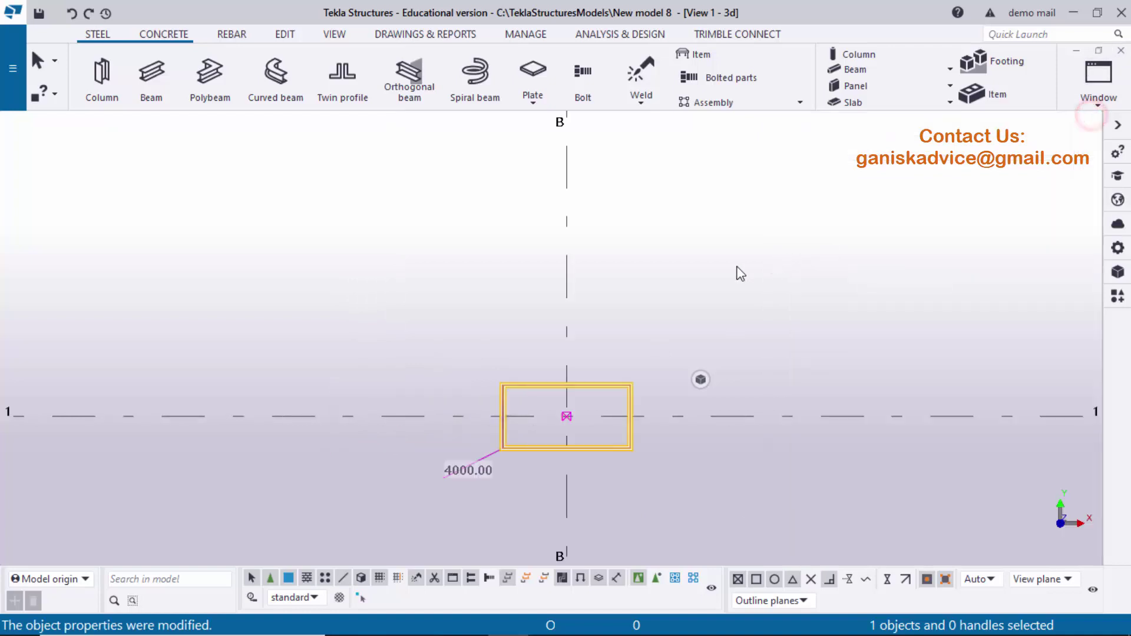
pyautogui.rightClick(679, 198)
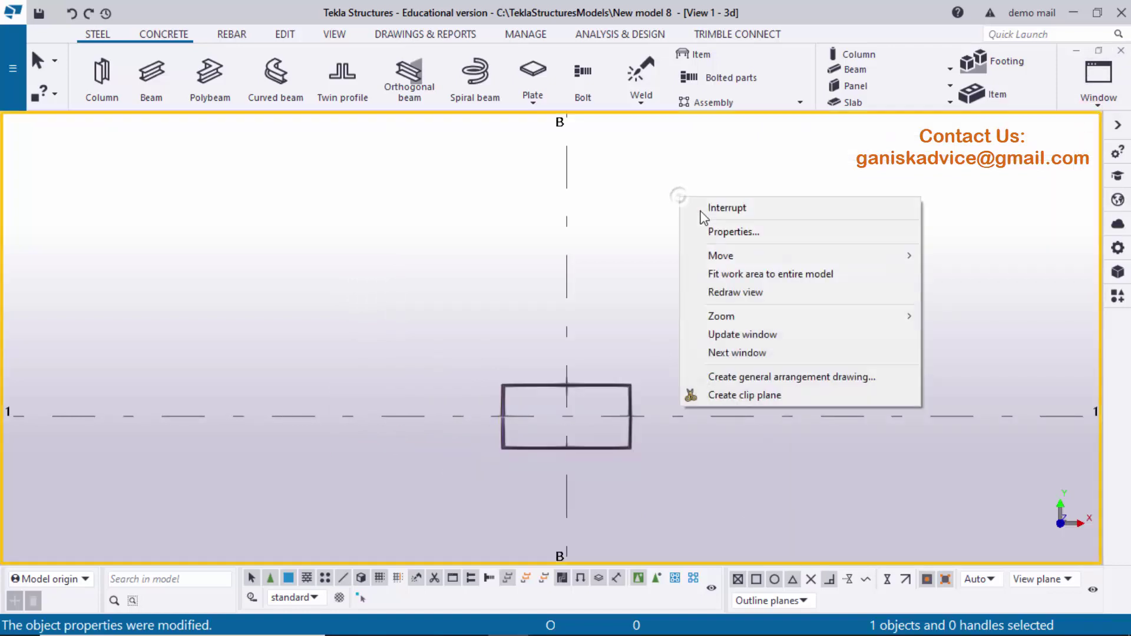
# - Redraw the view, switch to 3D and zoom in on the grid line 1 columns
pyautogui.click(731, 289)
pyautogui.click(749, 318)
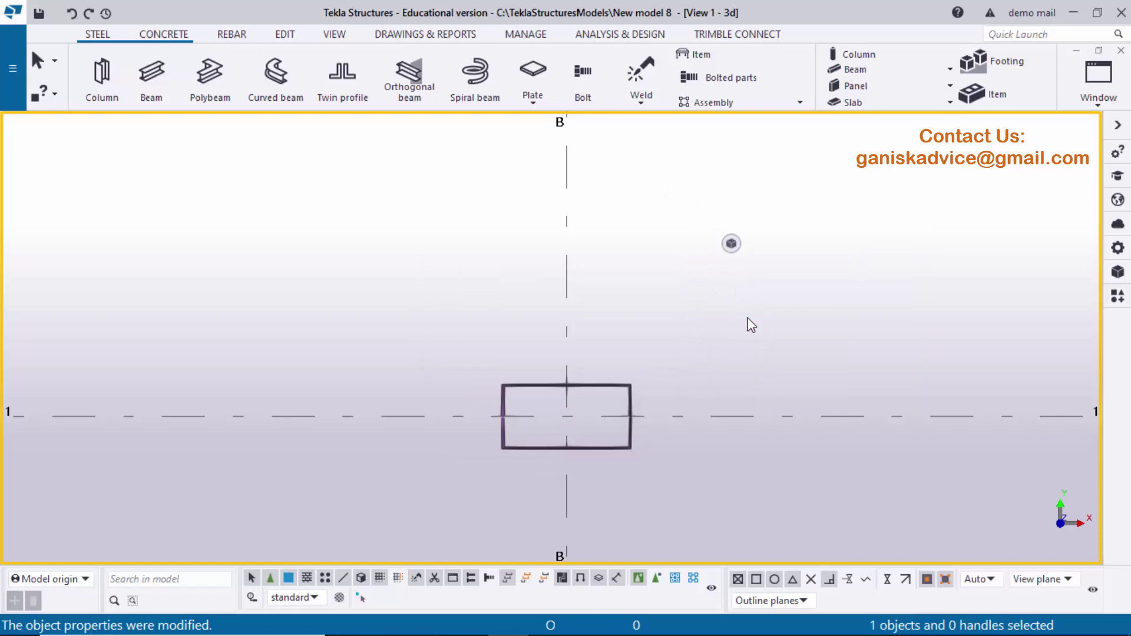
pyautogui.hotkey('ctrl', 'p')
pyautogui.scroll(5, 530, 394)
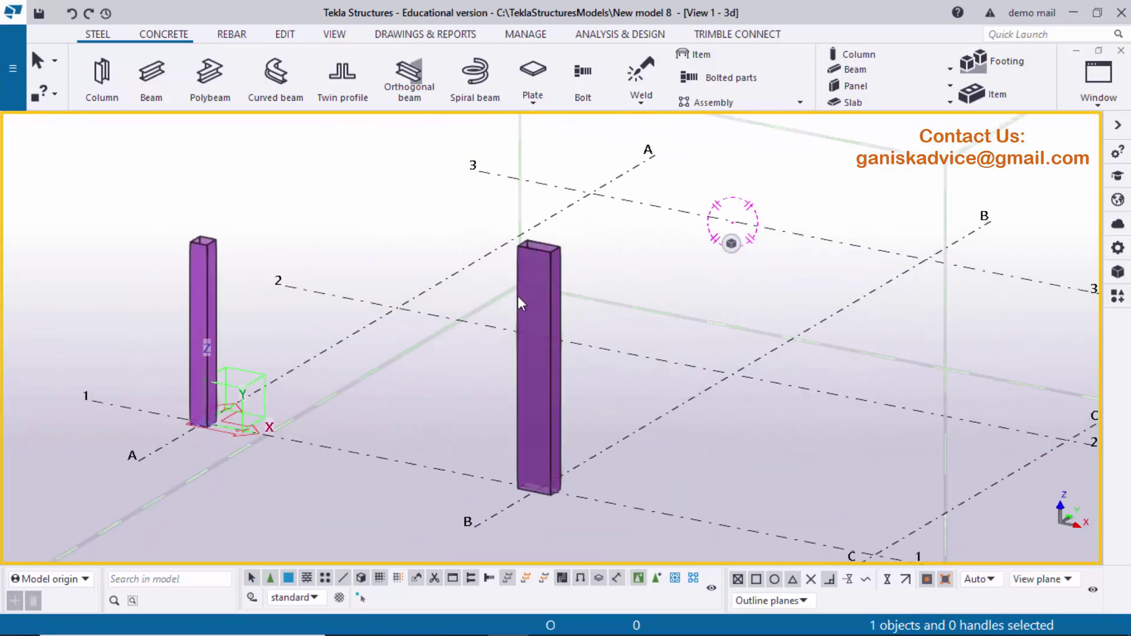
pyautogui.click(537, 363)
# - Change the B/1 RHS600*300*8 column's class from 7 to 2 so it displays red
pyautogui.doubleClick(724, 331)
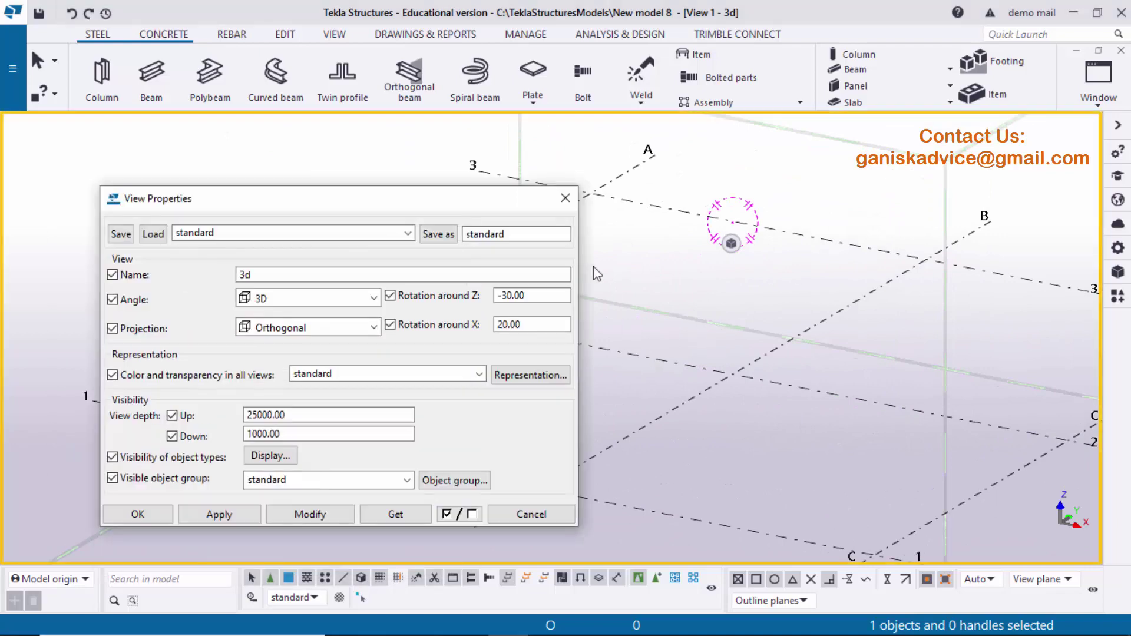
pyautogui.click(566, 197)
pyautogui.click(555, 359)
pyautogui.doubleClick(555, 360)
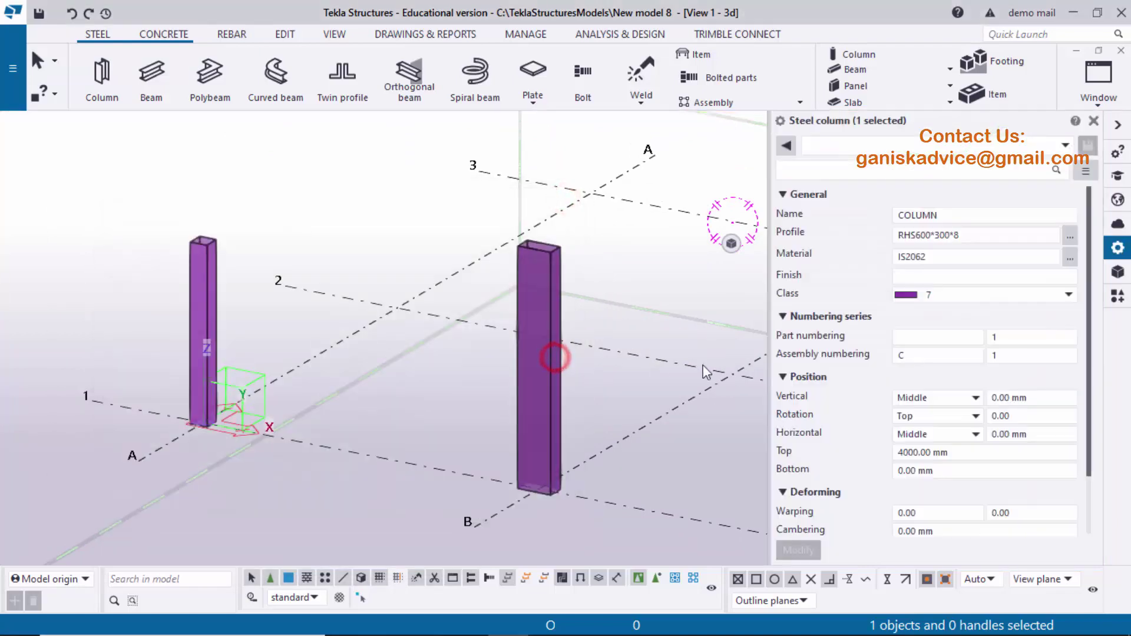
pyautogui.click(960, 298)
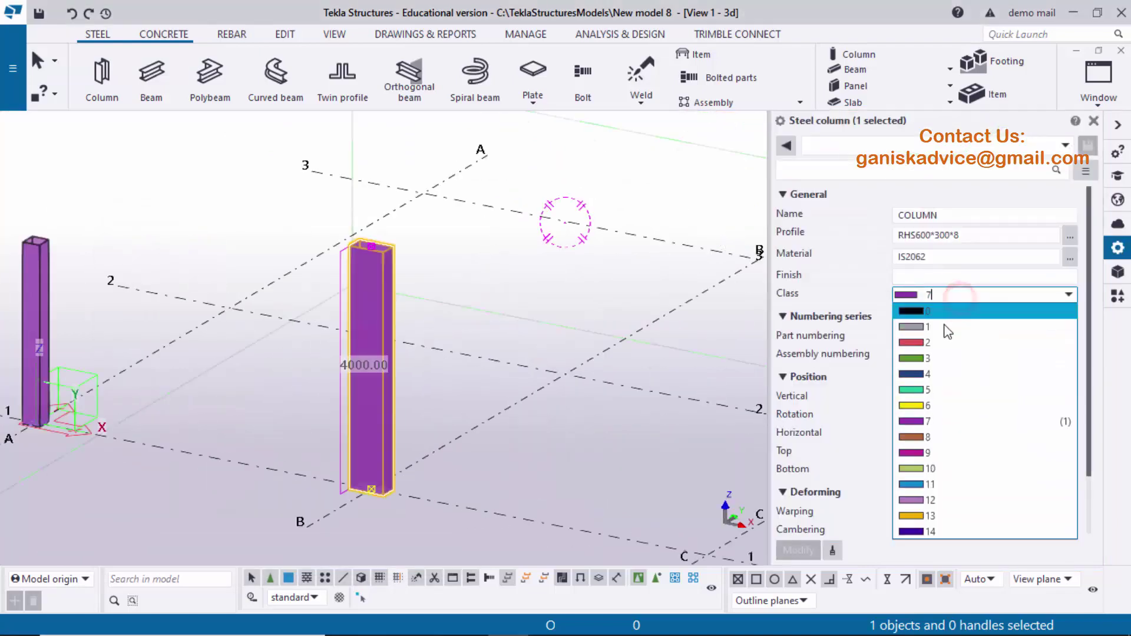
pyautogui.click(939, 348)
pyautogui.click(815, 551)
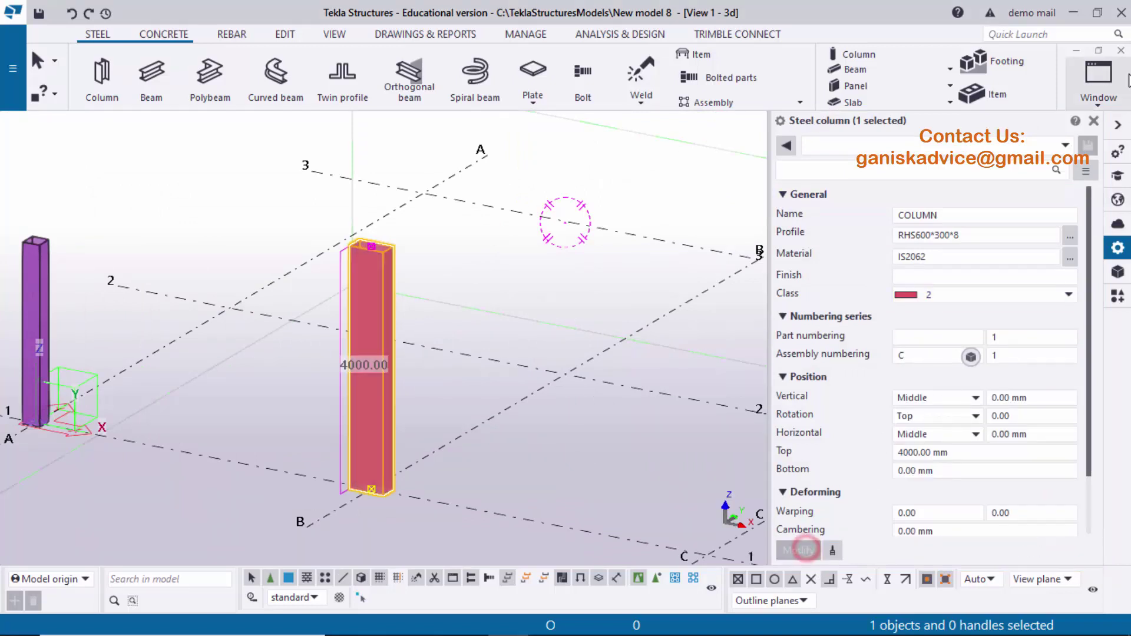
pyautogui.click(1094, 120)
pyautogui.click(684, 457)
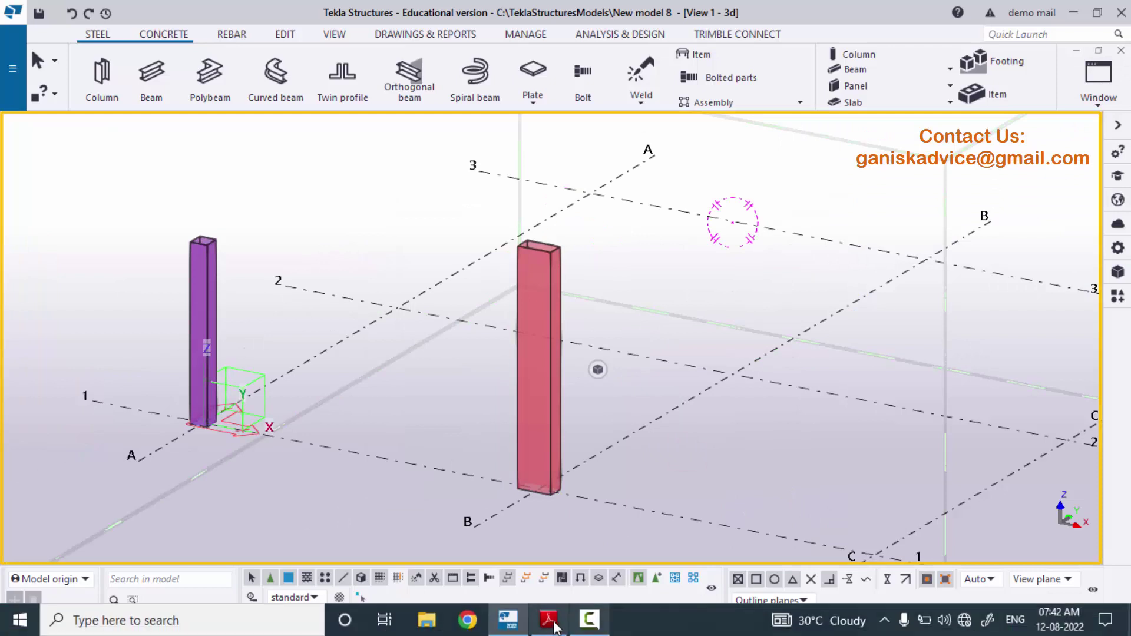
pyautogui.click(549, 625)
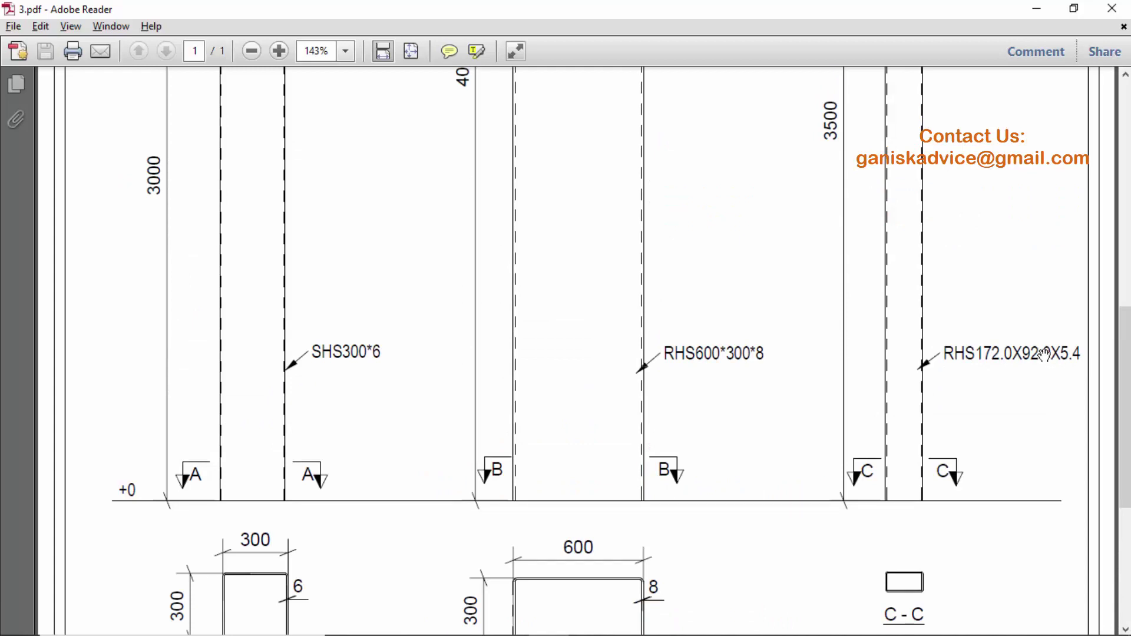
pyautogui.scroll(3, 861, 298)
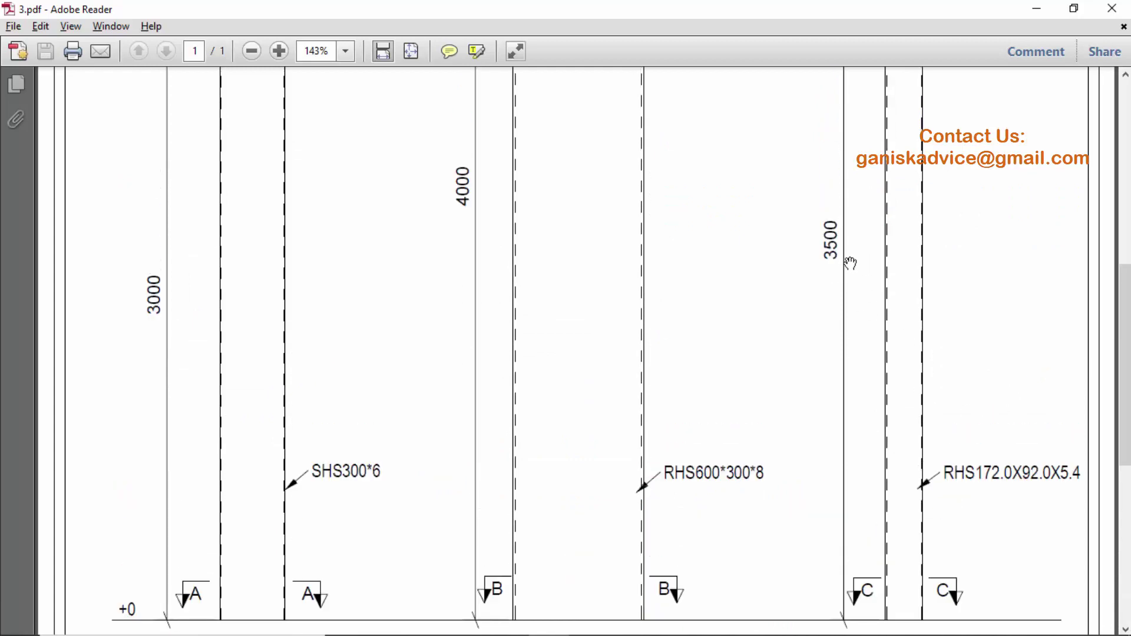
pyautogui.scroll(-2, 881, 329)
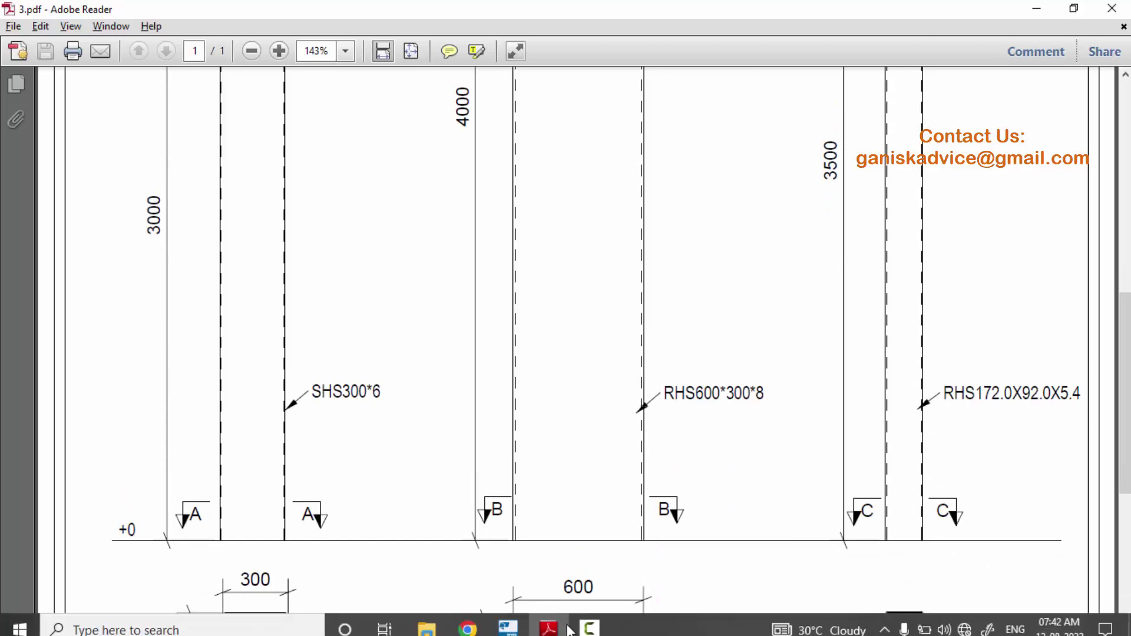
pyautogui.click(507, 624)
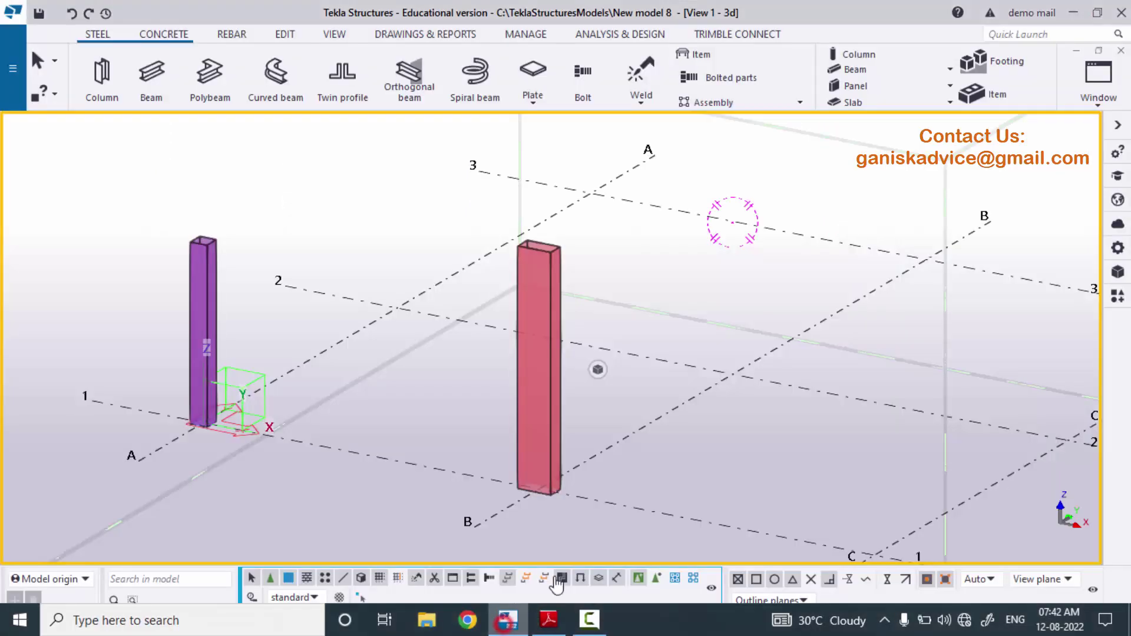
# - Place one new column at grid intersection C/1 and open its properties
pyautogui.click(101, 83)
pyautogui.moveTo(863, 545); pyautogui.dragTo(713, 453, button='middle')
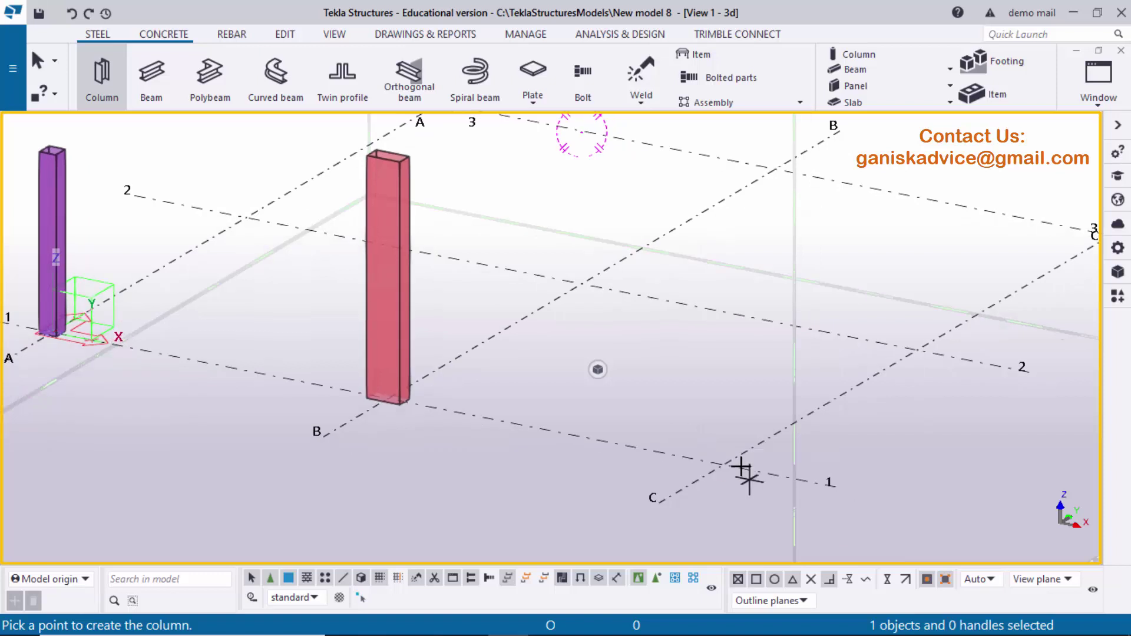
pyautogui.click(724, 465)
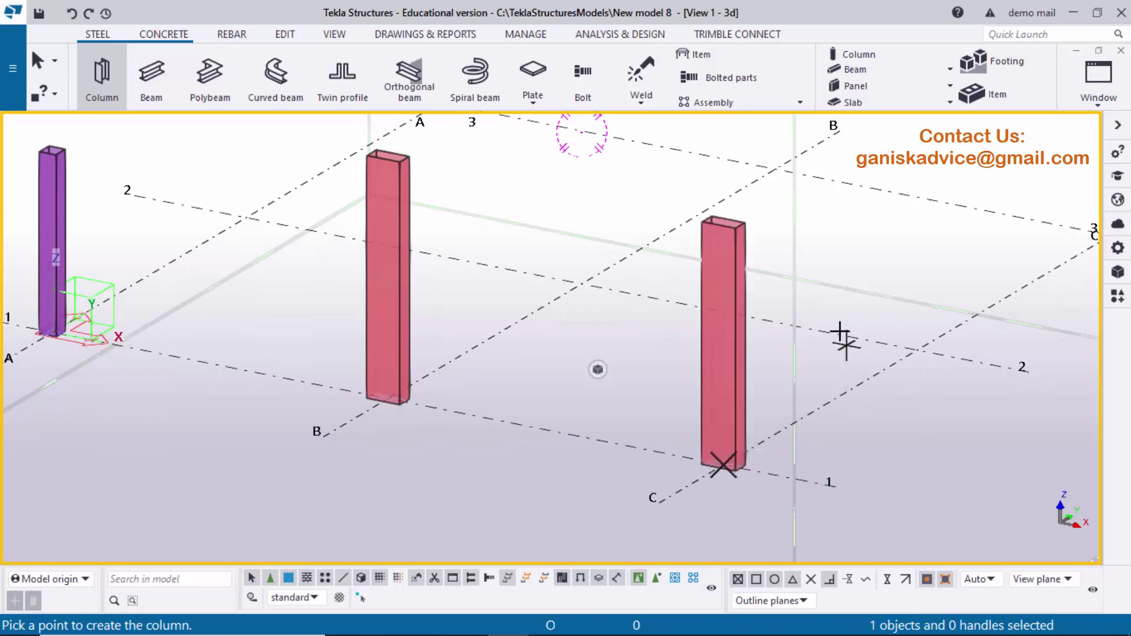
pyautogui.rightClick(851, 235)
pyautogui.click(871, 247)
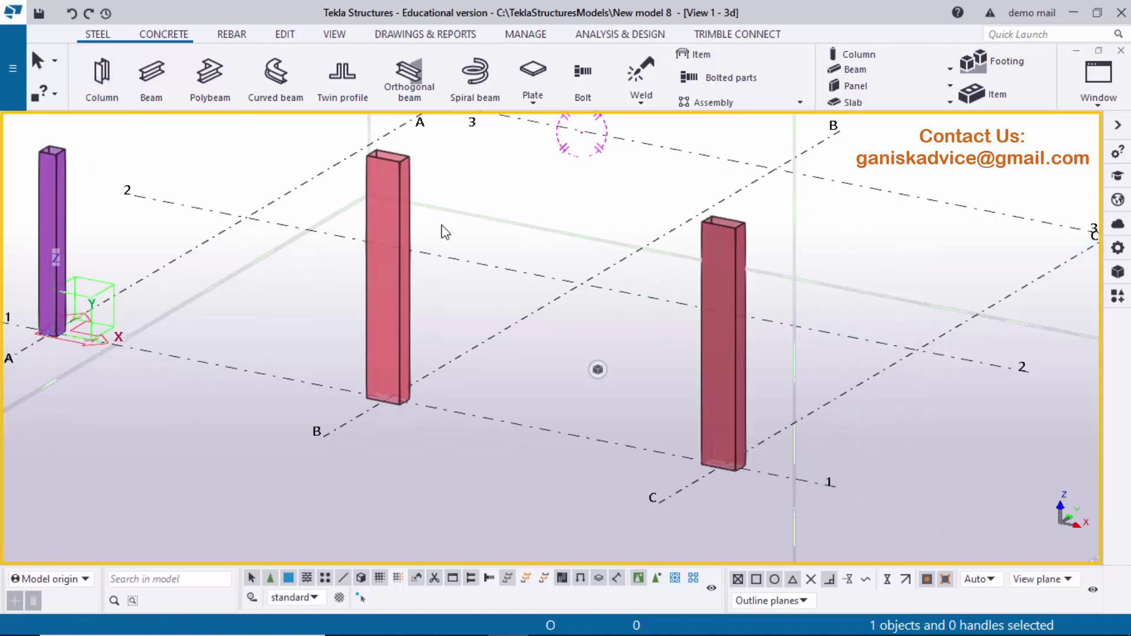
pyautogui.doubleClick(735, 328)
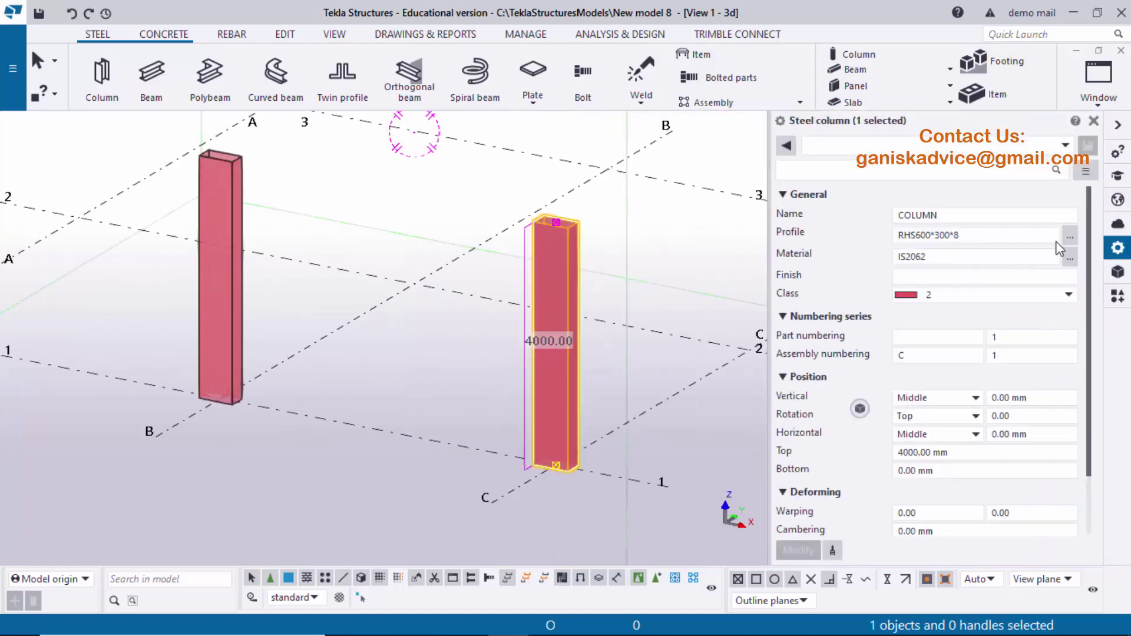
# - Browse the profile catalog to the RHS profiles under HSS - IS4923:1997
pyautogui.click(1070, 237)
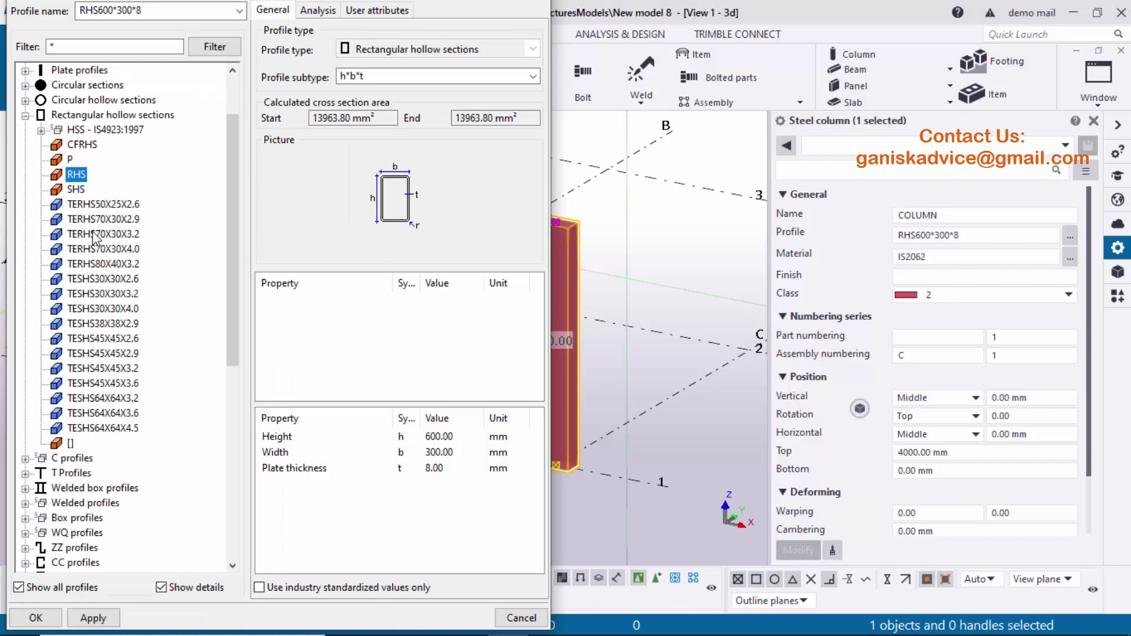
pyautogui.click(41, 130)
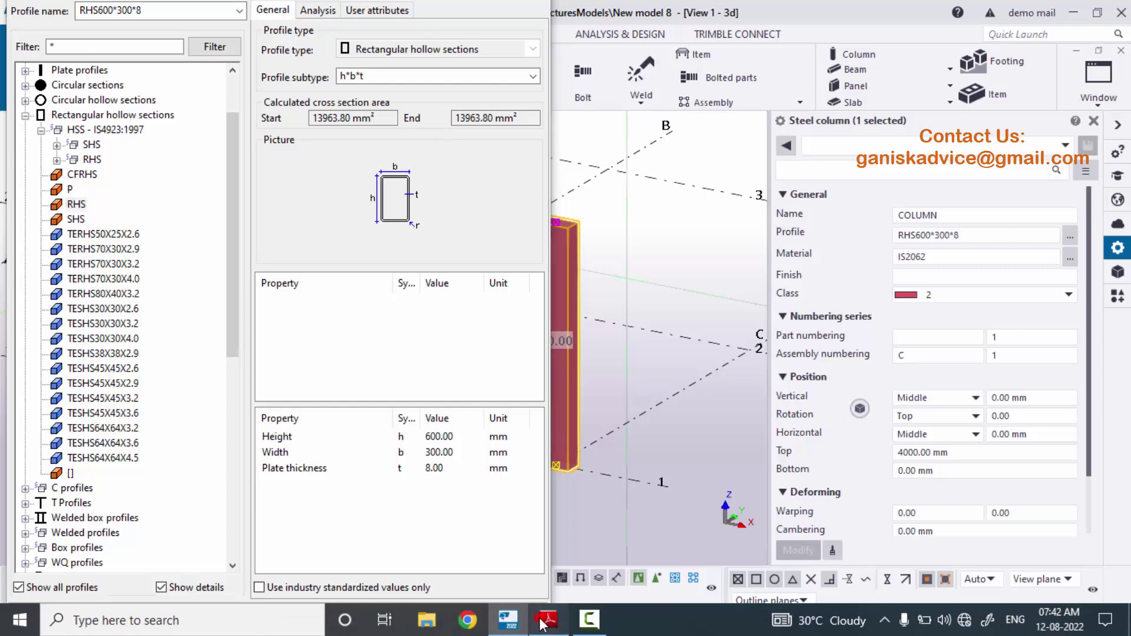
pyautogui.click(548, 623)
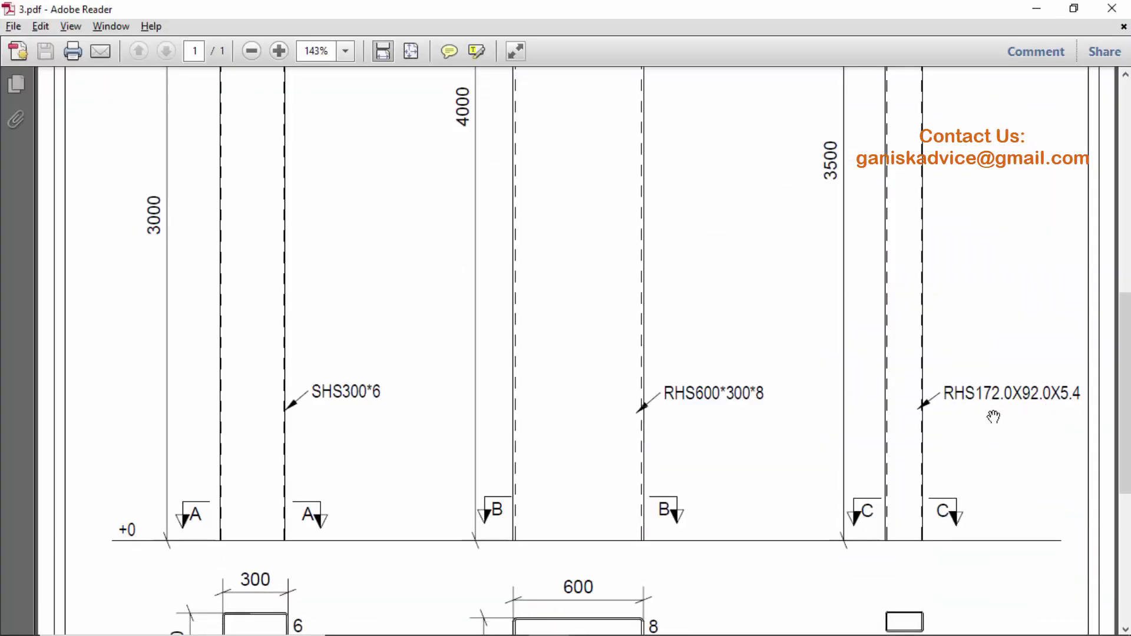
pyautogui.hotkey('alt', 'Tab')
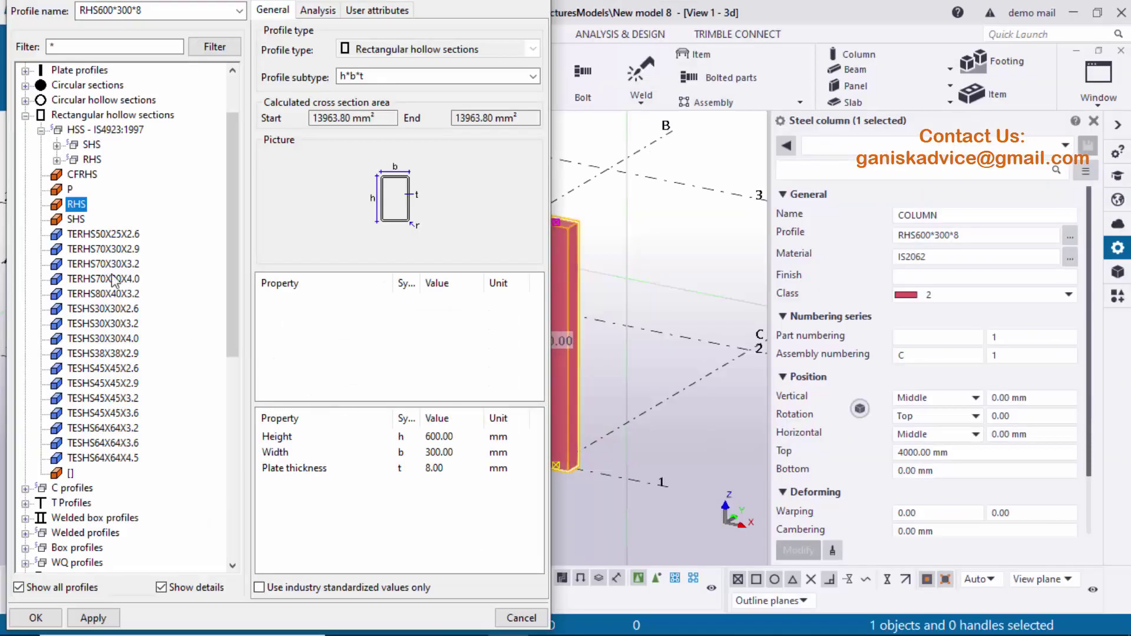
pyautogui.click(57, 161)
pyautogui.scroll(-2, 150, 252)
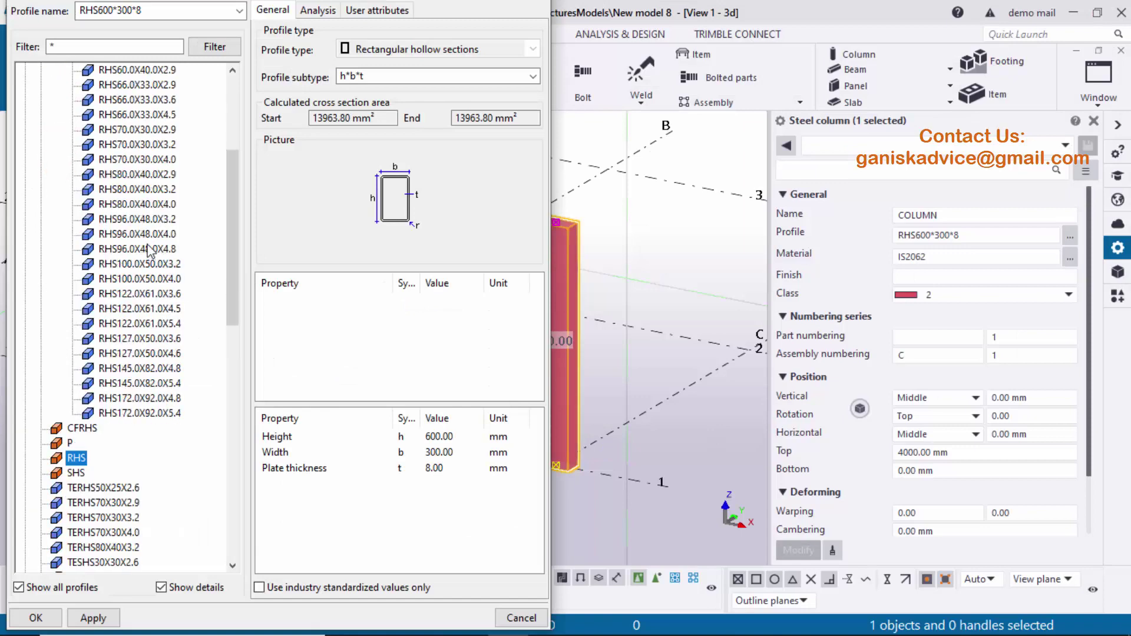
# - Assign the RHS172.0X92.0X5.4 profile to the C/1 column, checked against the PDF
pyautogui.hotkey('alt', 'Tab')
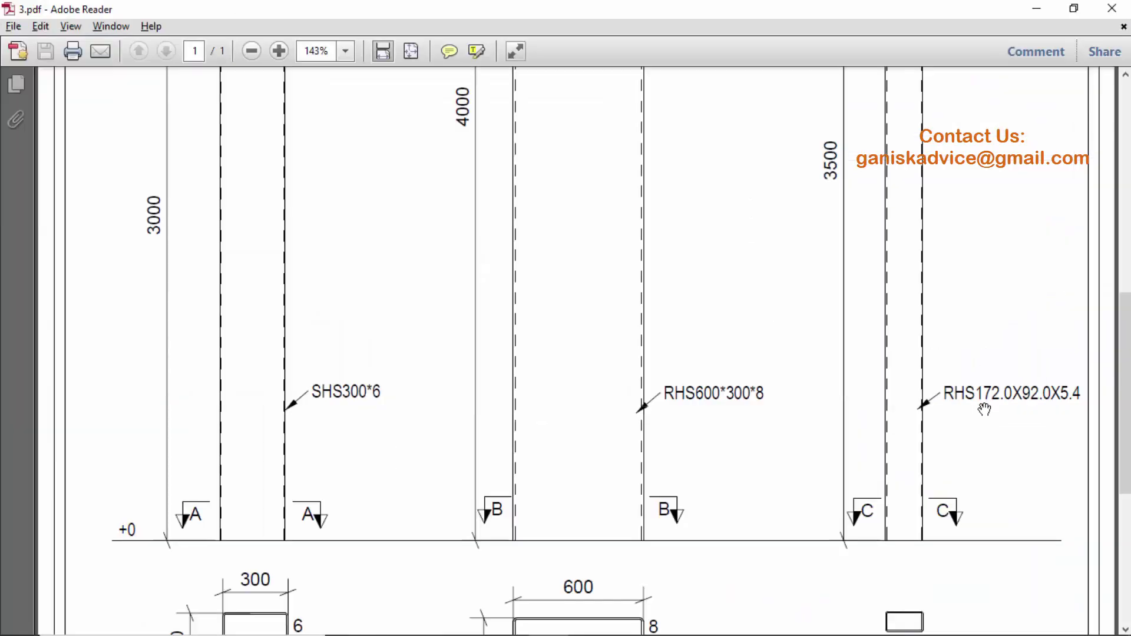
pyautogui.hotkey('alt', 'Tab')
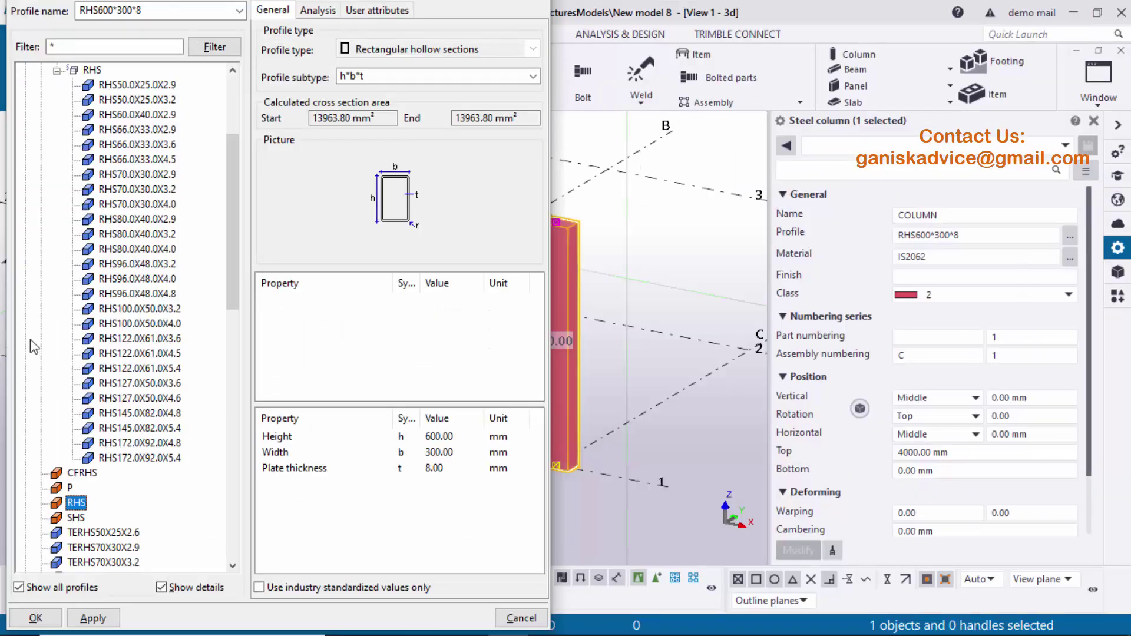
pyautogui.click(132, 458)
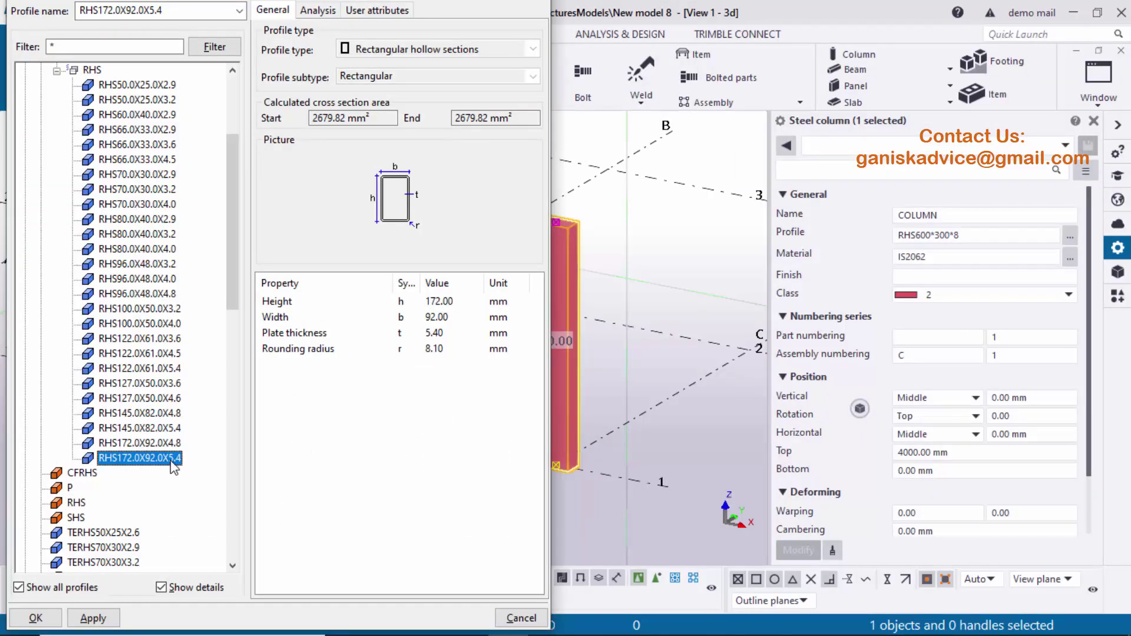
pyautogui.hotkey('alt', 'Tab')
pyautogui.hotkey('alt', 'Tab')
pyautogui.click(93, 618)
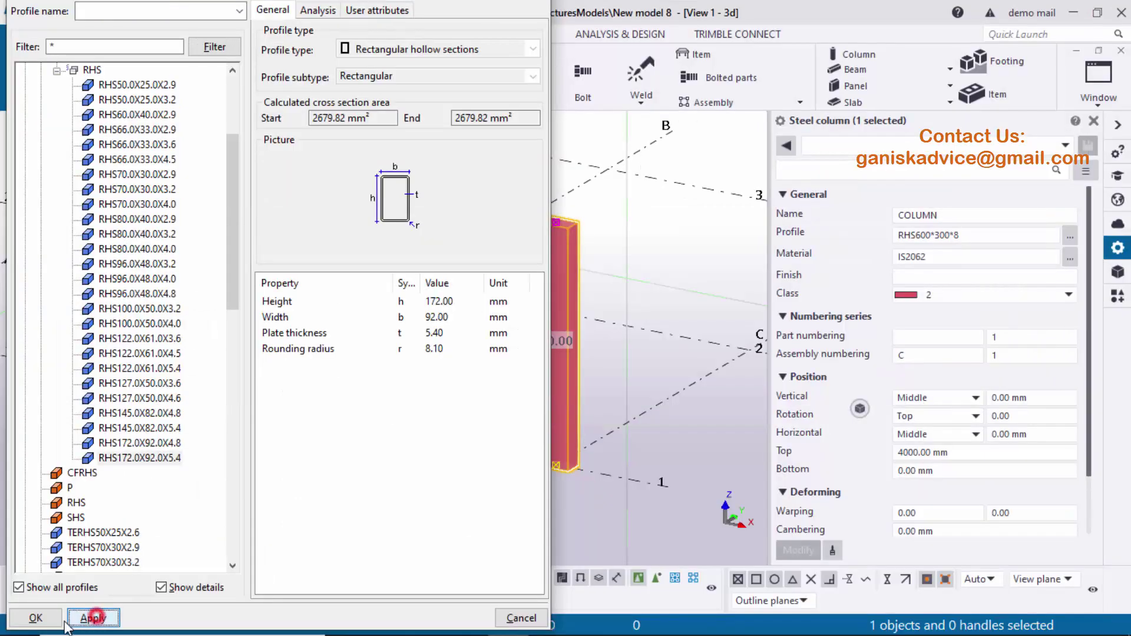
pyautogui.click(36, 618)
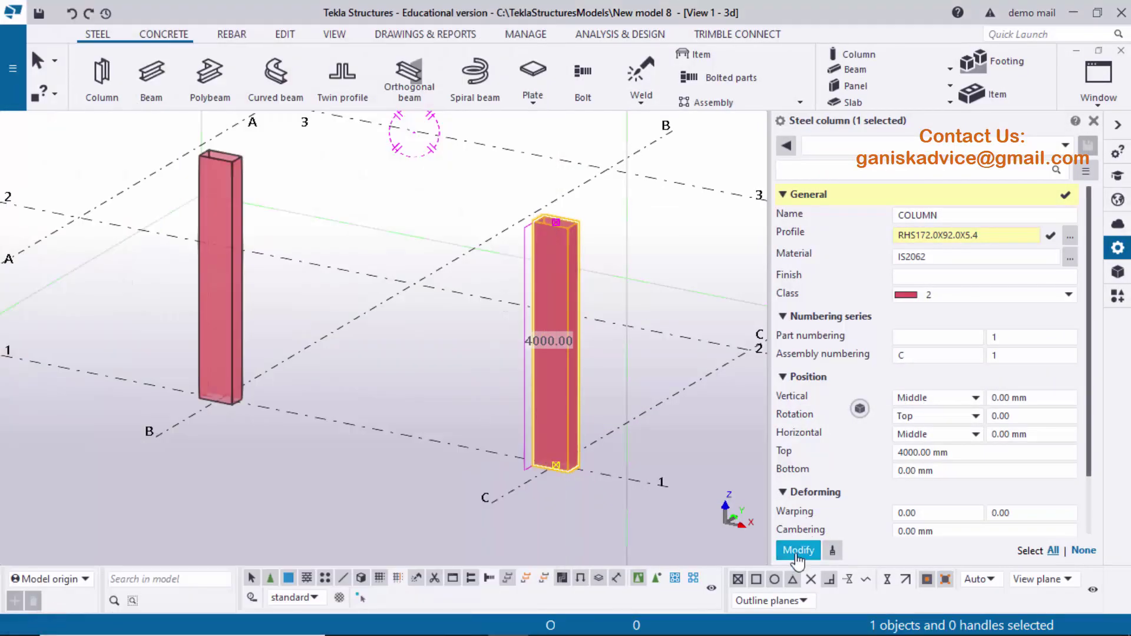
pyautogui.click(809, 552)
# - Set the C/1 column's class to 5 so it turns green
pyautogui.scroll(2, 558, 227)
pyautogui.scroll(4, 558, 227)
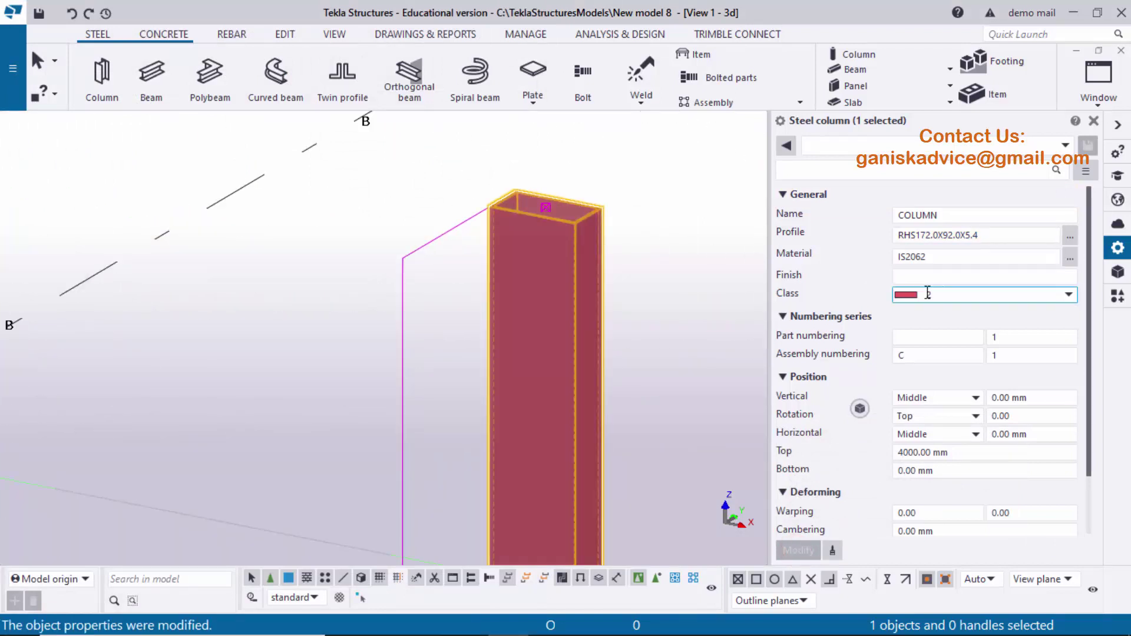
pyautogui.click(943, 296)
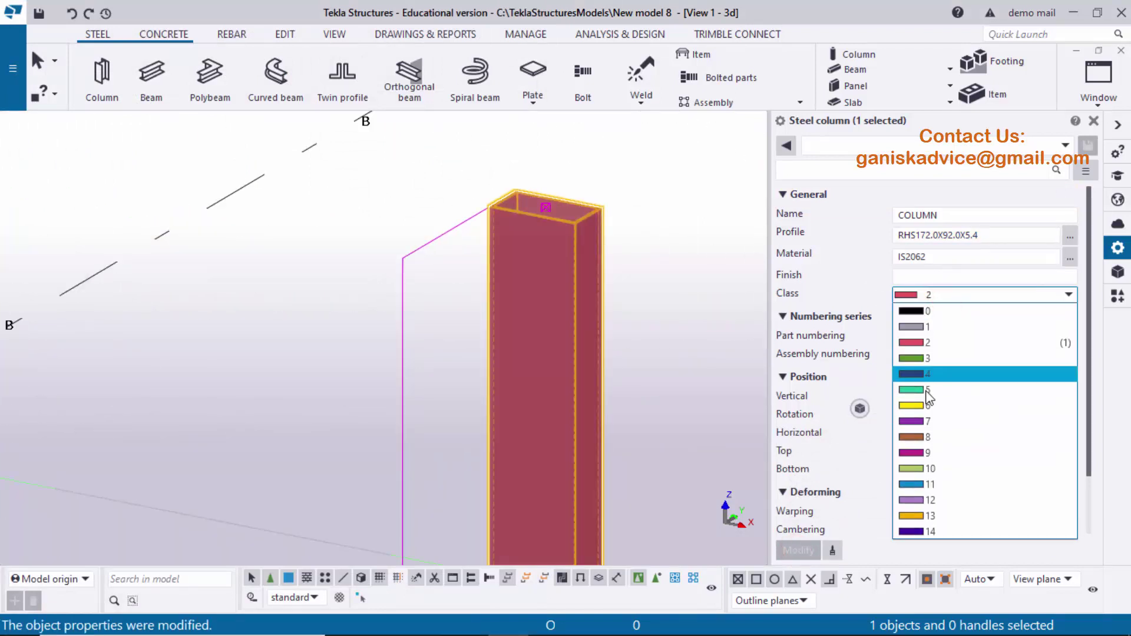
pyautogui.click(926, 390)
pyautogui.click(800, 551)
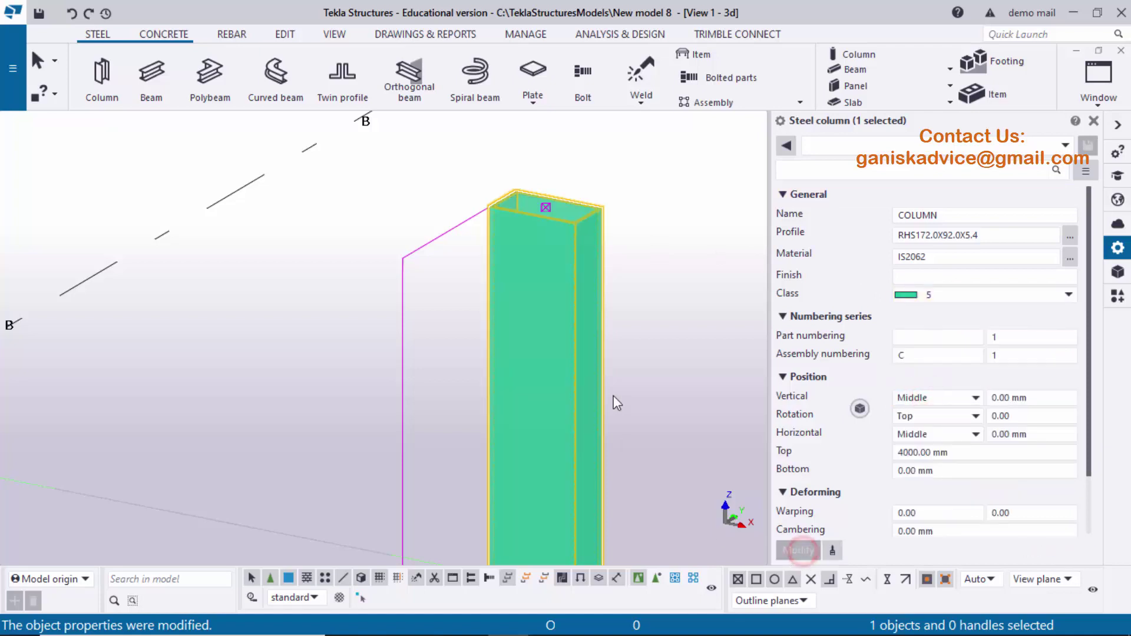
# - Change the C/1 column's top from 4000 to 3500 mm, then close its properties
pyautogui.scroll(-1, 949, 412)
pyautogui.hotkey('alt', 'Tab')
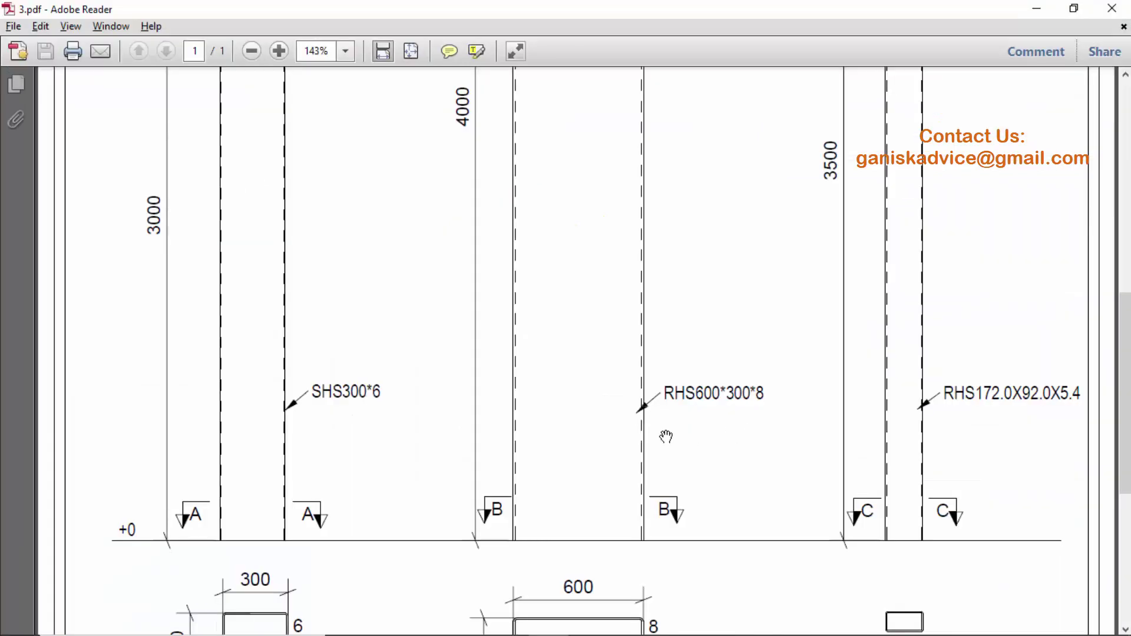
pyautogui.scroll(3, 909, 404)
pyautogui.hotkey('alt', 'Tab')
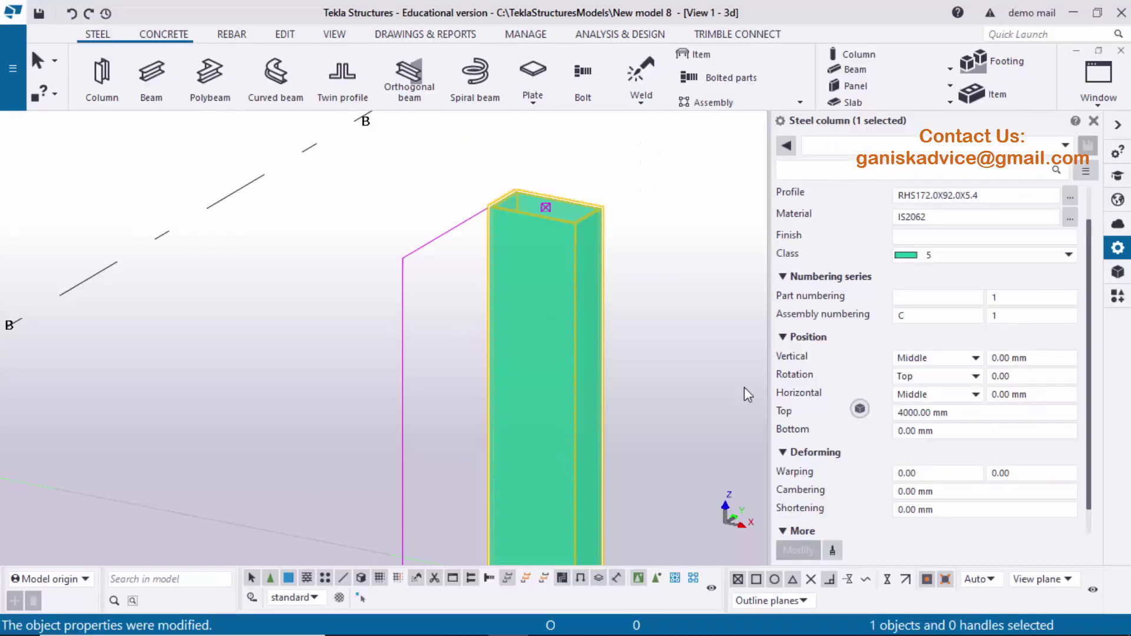
pyautogui.click(1068, 411)
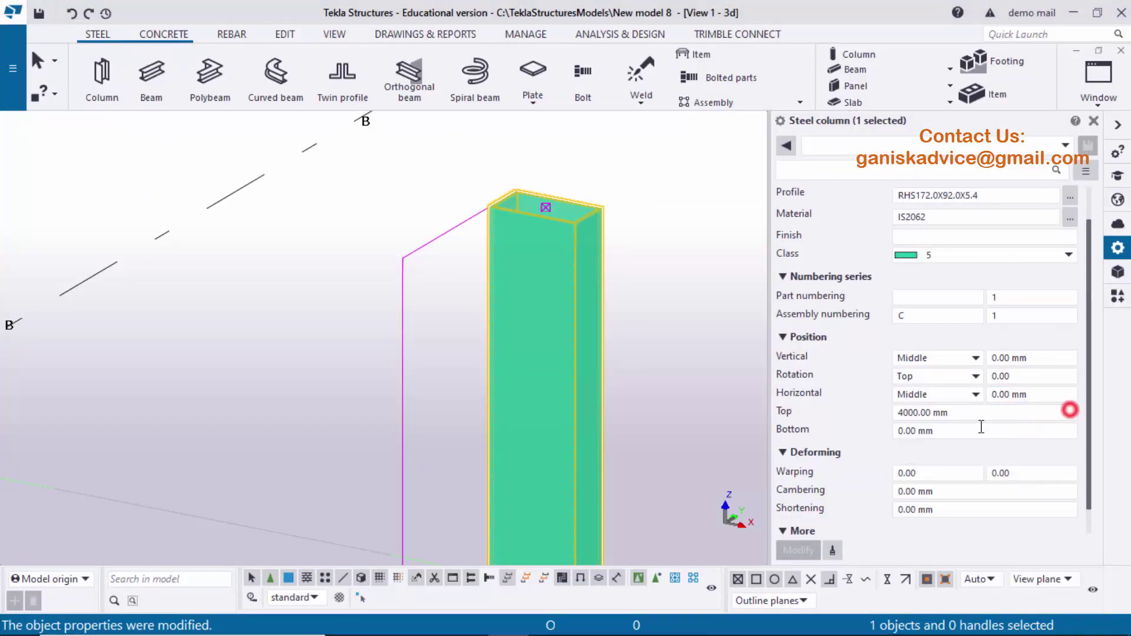
pyautogui.click(960, 413)
pyautogui.doubleClick(974, 412)
pyautogui.write('3500')
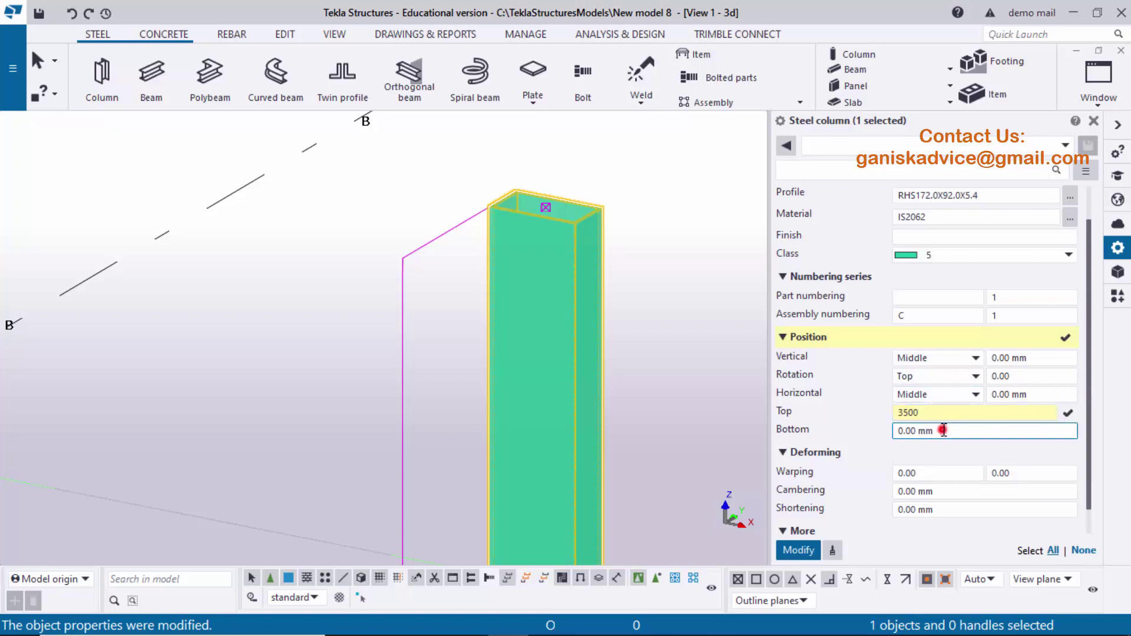
pyautogui.click(798, 550)
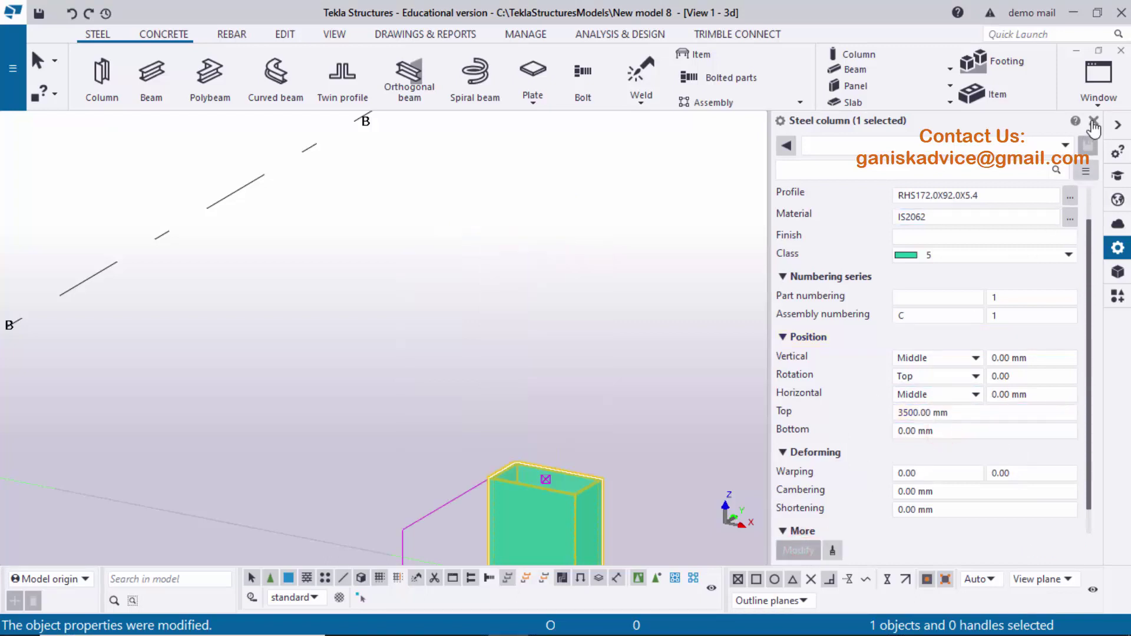
pyautogui.click(1093, 121)
pyautogui.click(849, 308)
pyautogui.hotkey('ctrl', 'p')
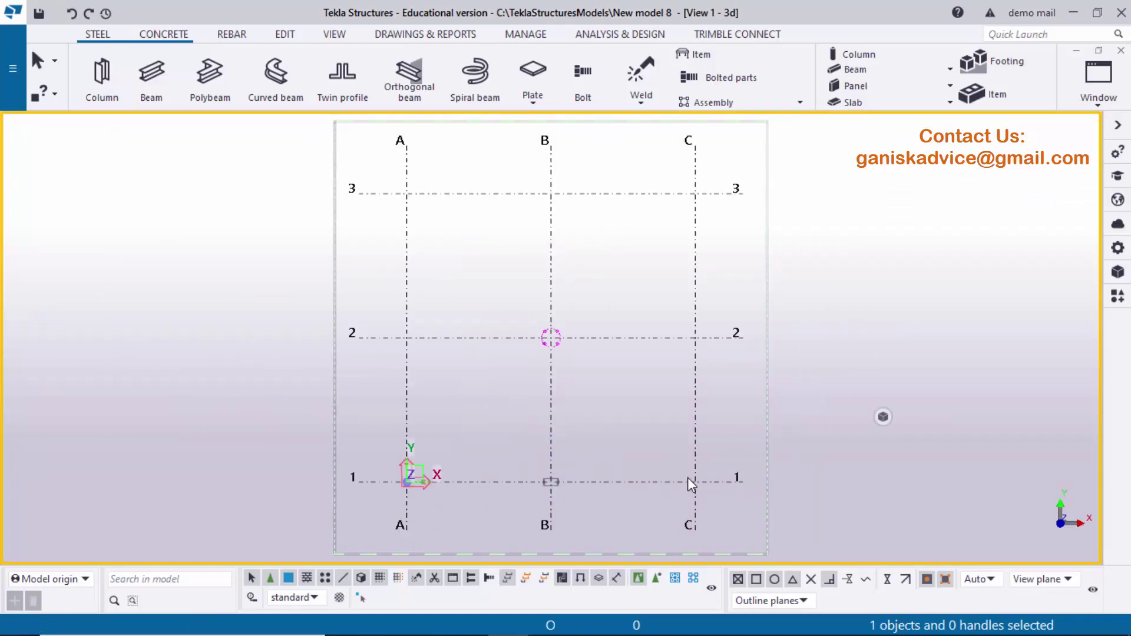
pyautogui.scroll(8, 698, 505)
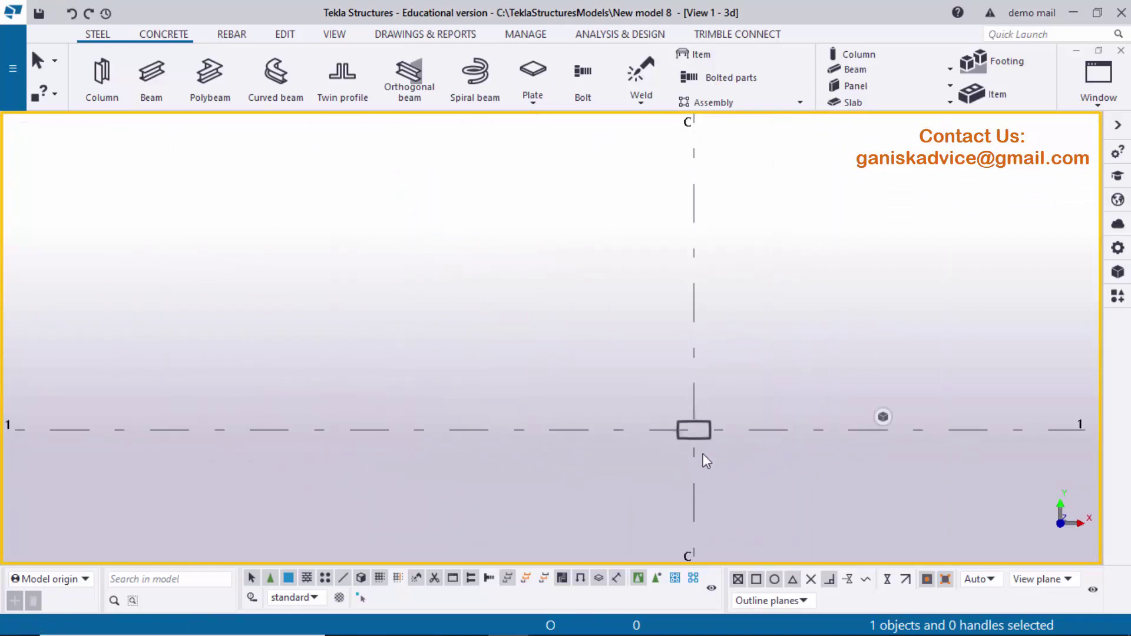
pyautogui.hotkey('alt', 'Tab')
pyautogui.scroll(-5, 808, 450)
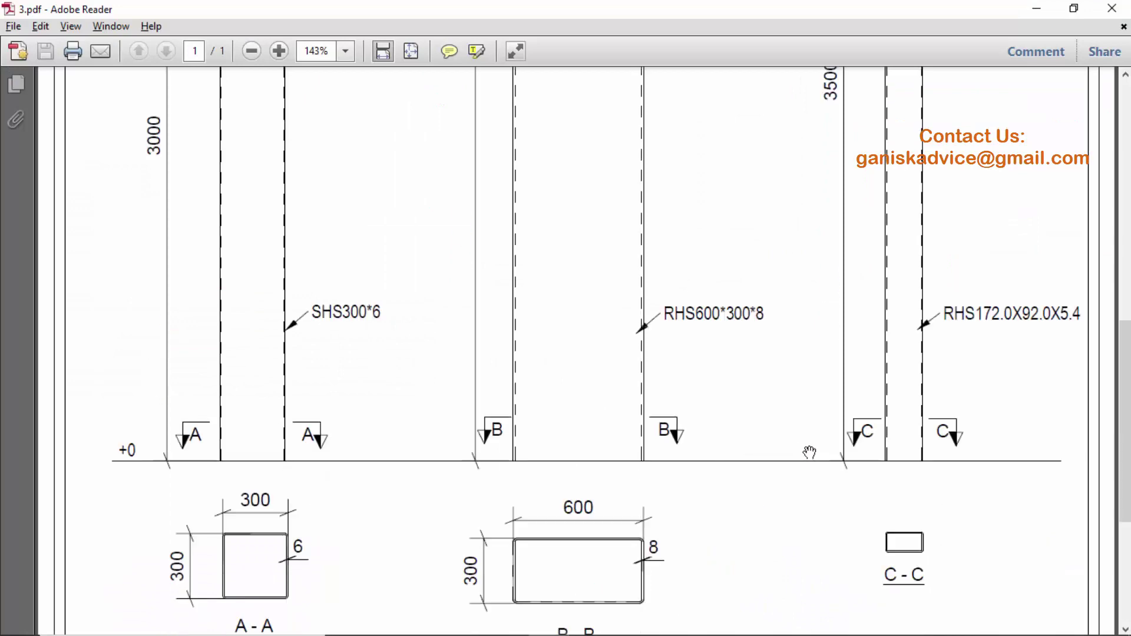
pyautogui.hotkey('alt', 'Tab')
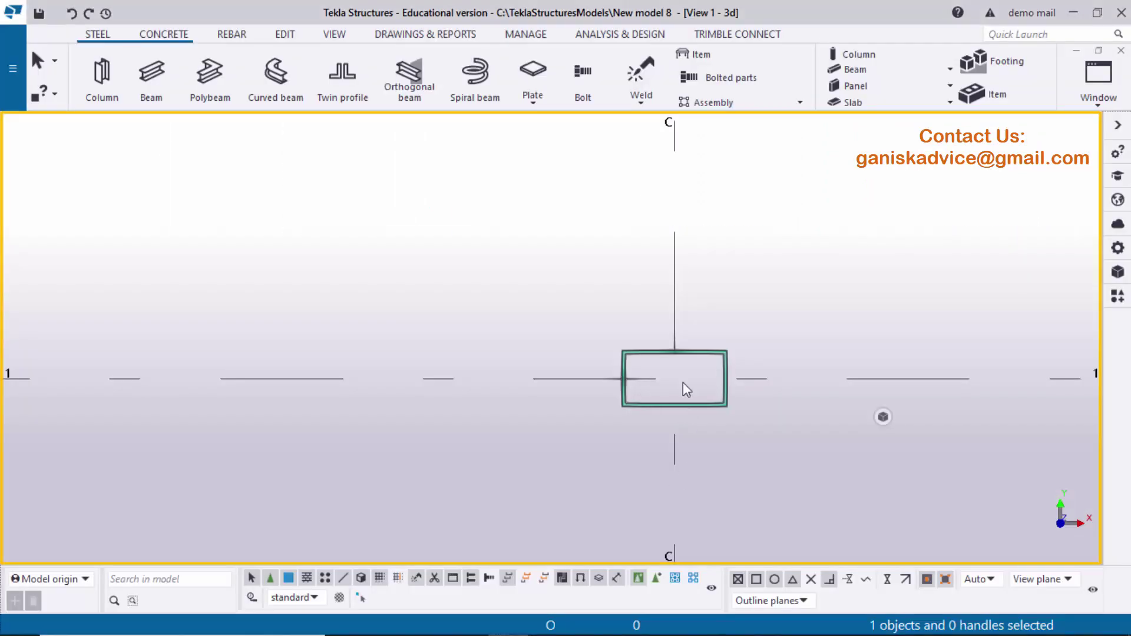
pyautogui.hotkey('alt', 'Tab')
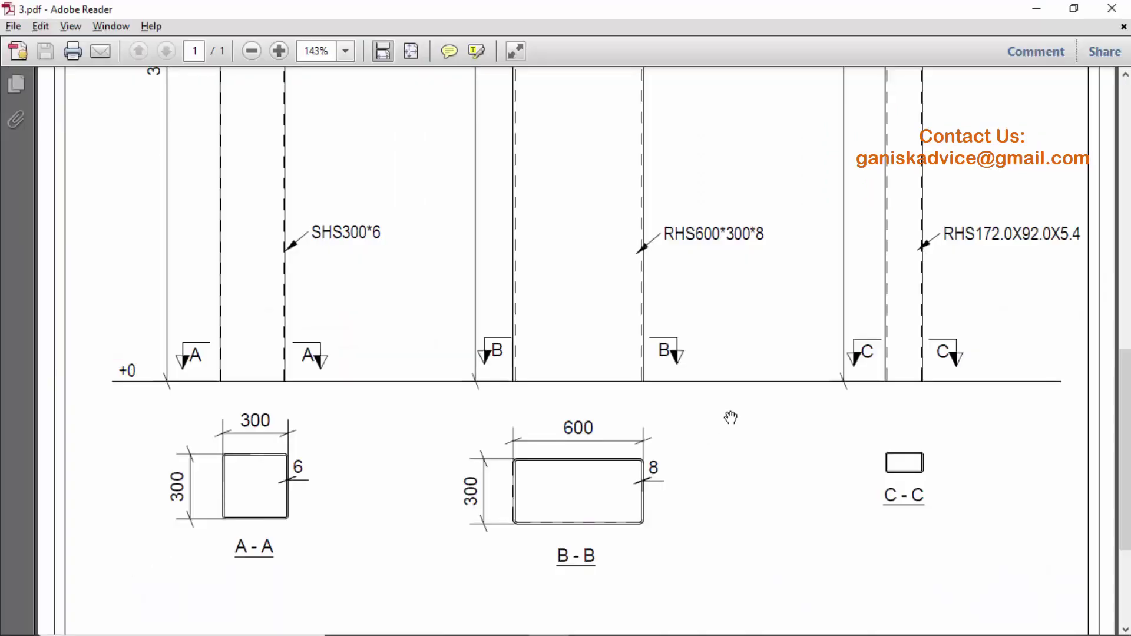
pyautogui.hotkey('alt', 'Tab')
pyautogui.scroll(-3, 723, 413)
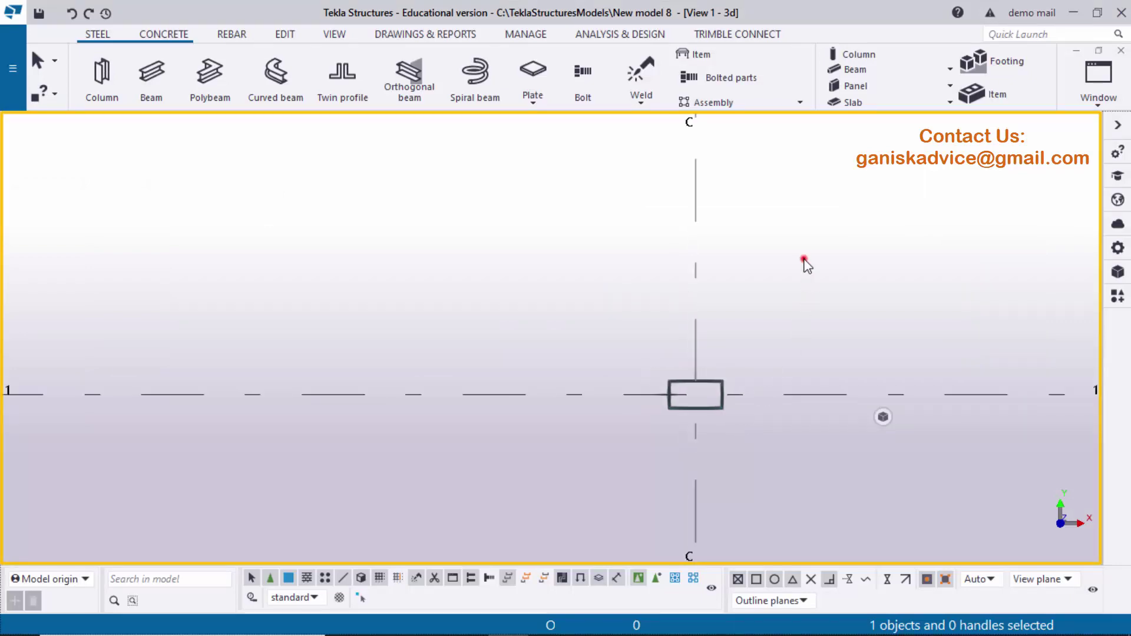
pyautogui.click(804, 260)
pyautogui.hotkey('ctrl', 'p')
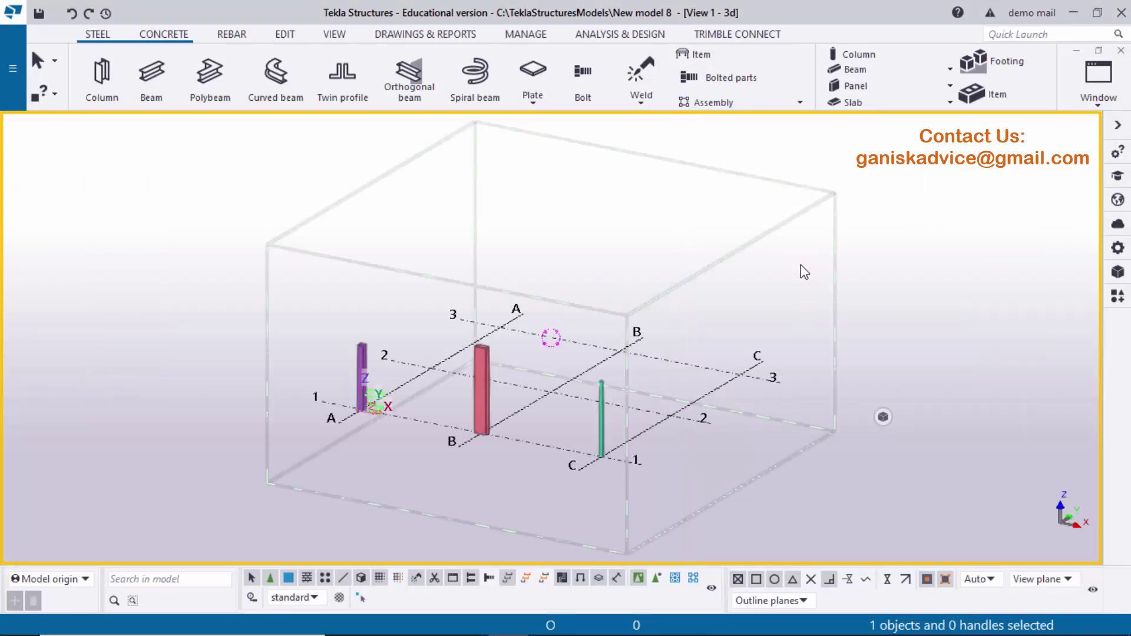
pyautogui.scroll(5, 634, 402)
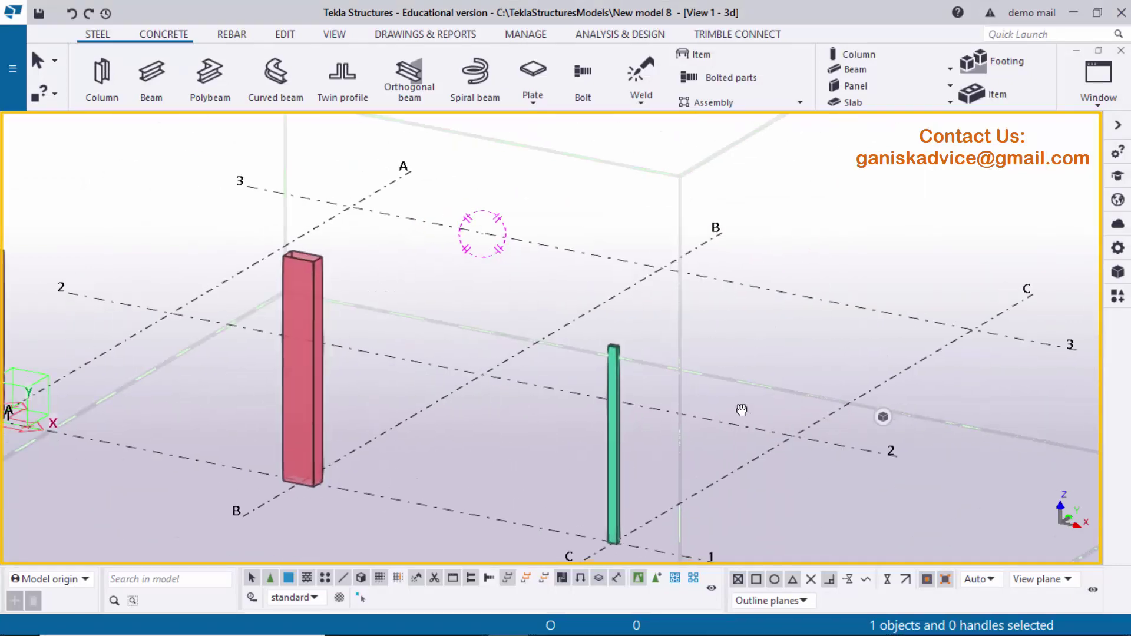
pyautogui.moveTo(610, 429); pyautogui.dragTo(797, 416, button='middle')
pyautogui.hotkey('alt', 'Tab')
pyautogui.scroll(5, 826, 421)
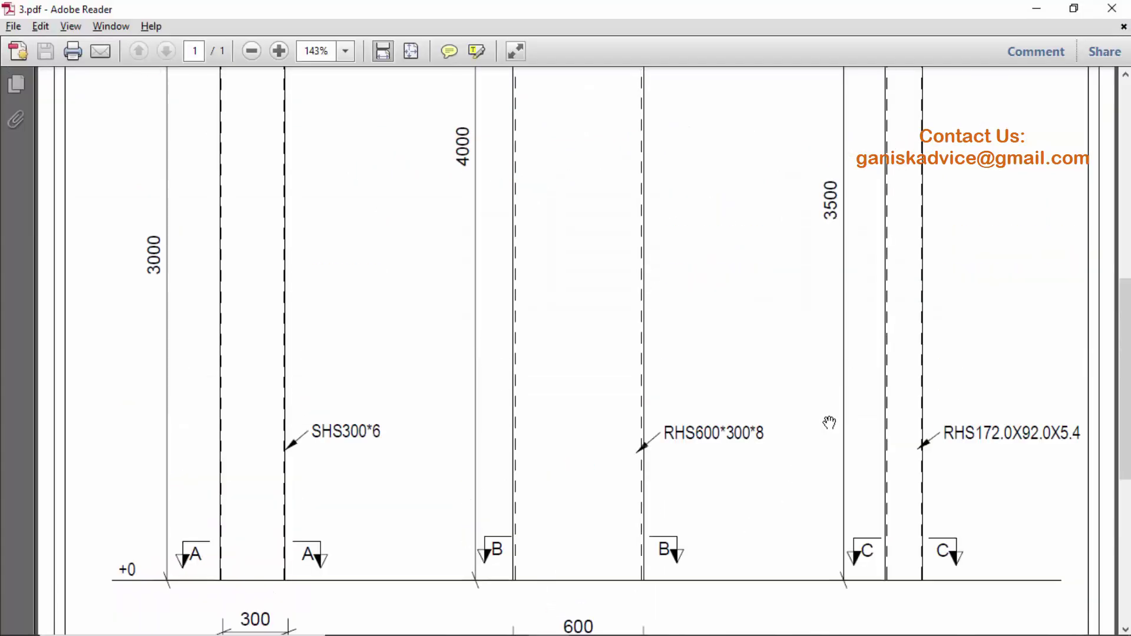
pyautogui.scroll(-7, 818, 425)
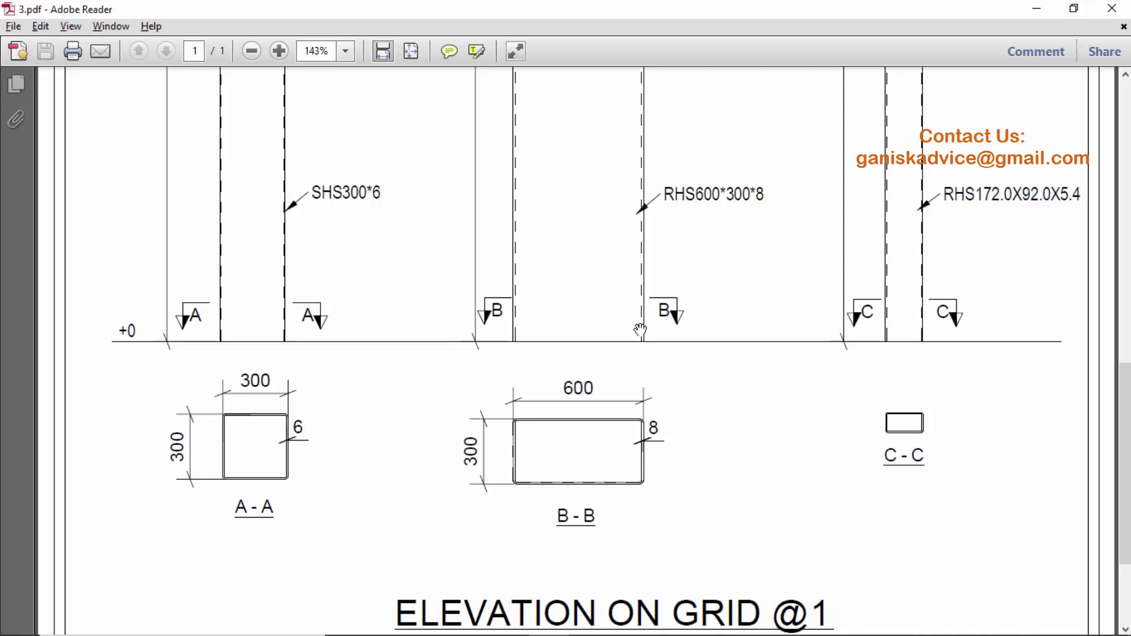
pyautogui.hotkey('alt', 'Tab')
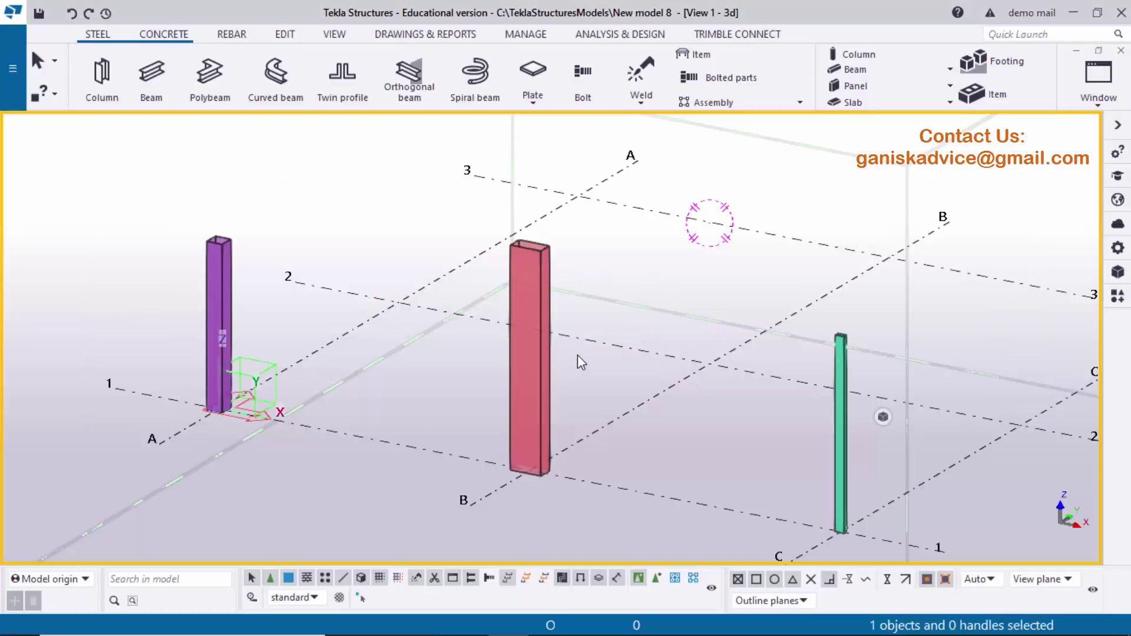
pyautogui.scroll(-2, 577, 354)
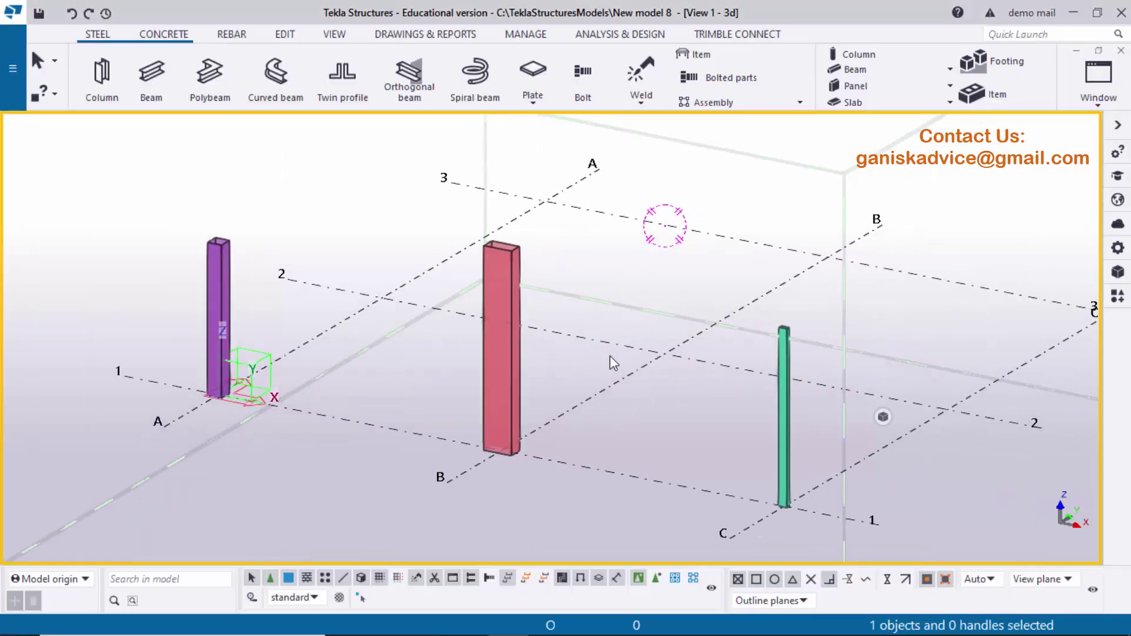